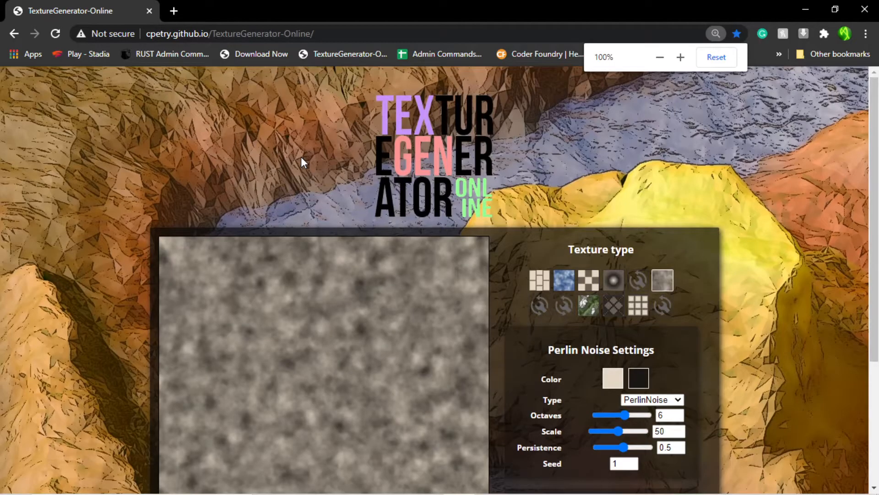
- Set the Perlin noise texture's Octaves to 2 and its Scale to 18
scroll(302, 158, "down", 4)
left_click_drag(624, 232, 602, 252)
scroll(386, 274, "up", 4)
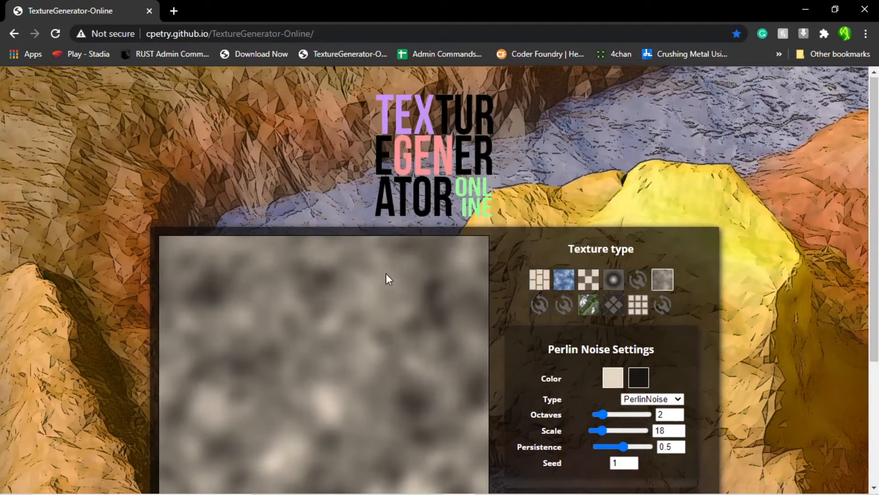
- Try the Normal, Big and Huge download sizes for the noise texture and return the size to Small
scroll(372, 293, "down", 4)
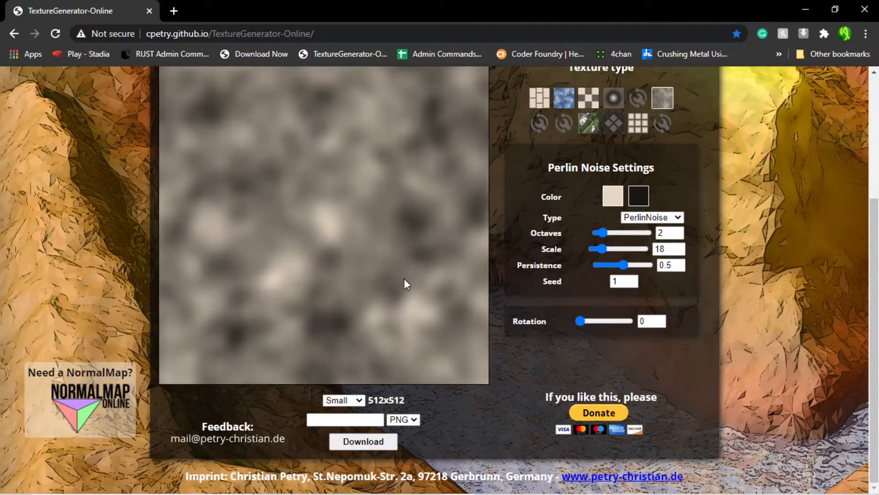
scroll(404, 279, "up", 2)
scroll(405, 279, "down", 2)
left_click(360, 399)
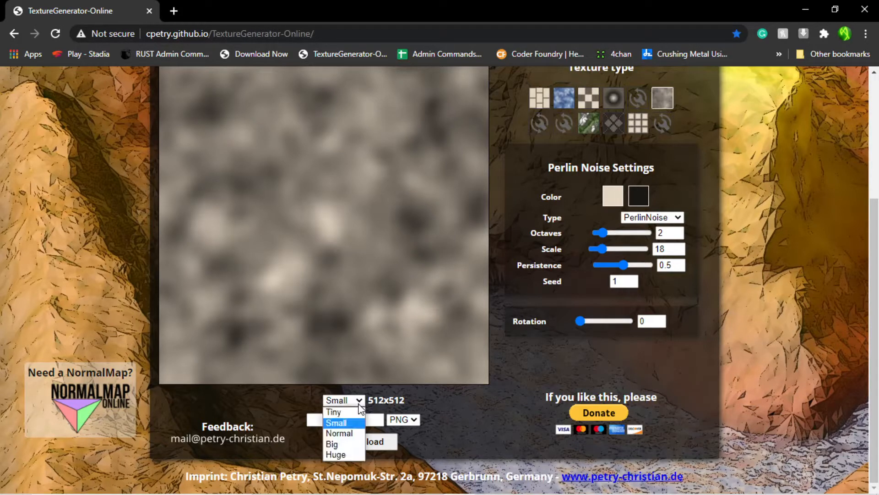
left_click(352, 433)
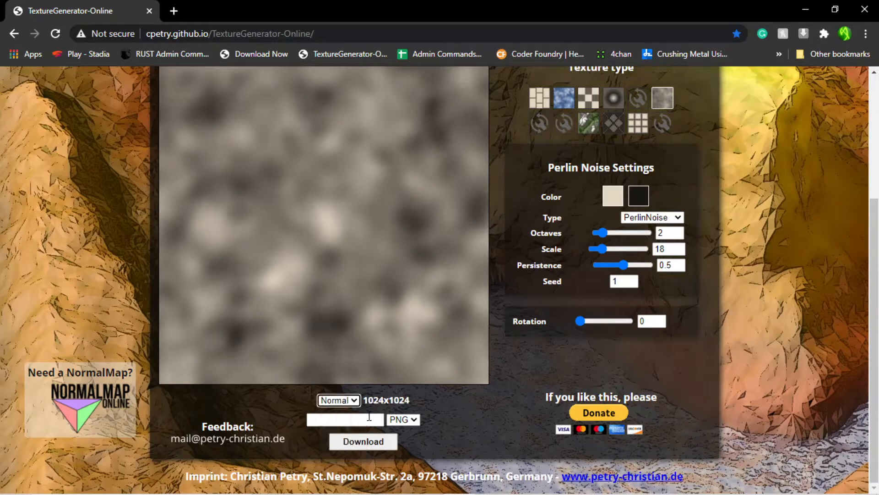
left_click(357, 402)
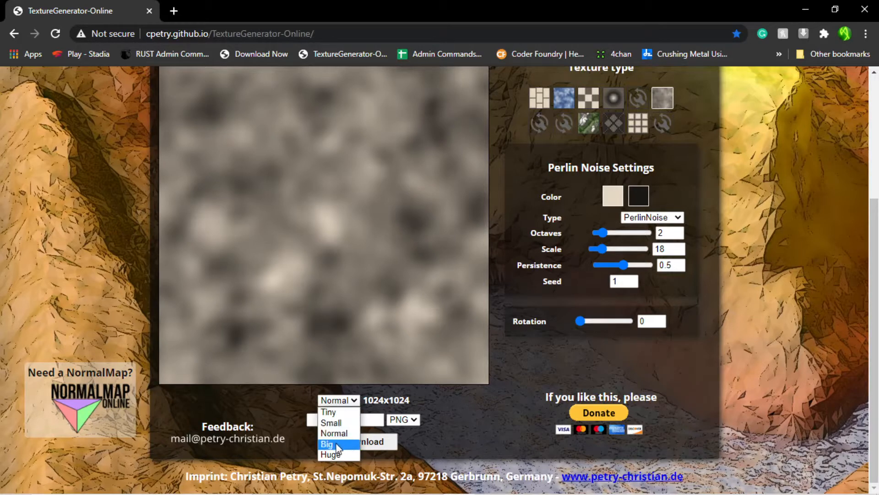
left_click(338, 444)
left_click(343, 400)
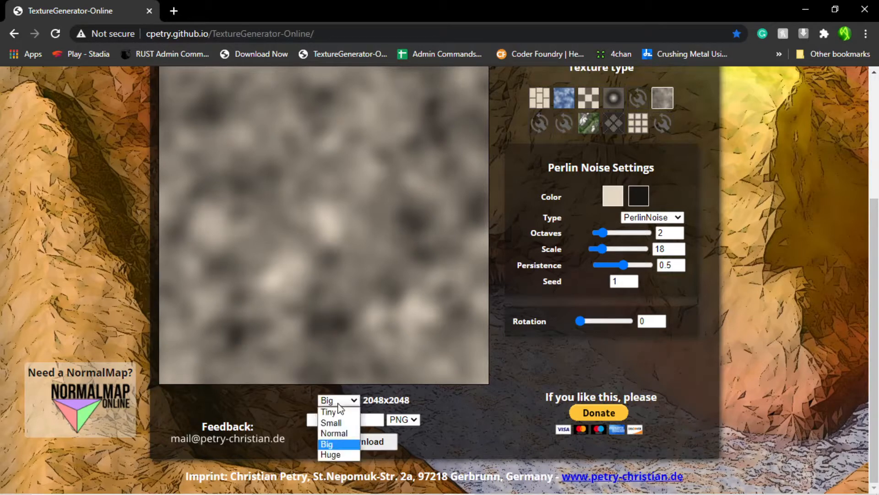
left_click(331, 455)
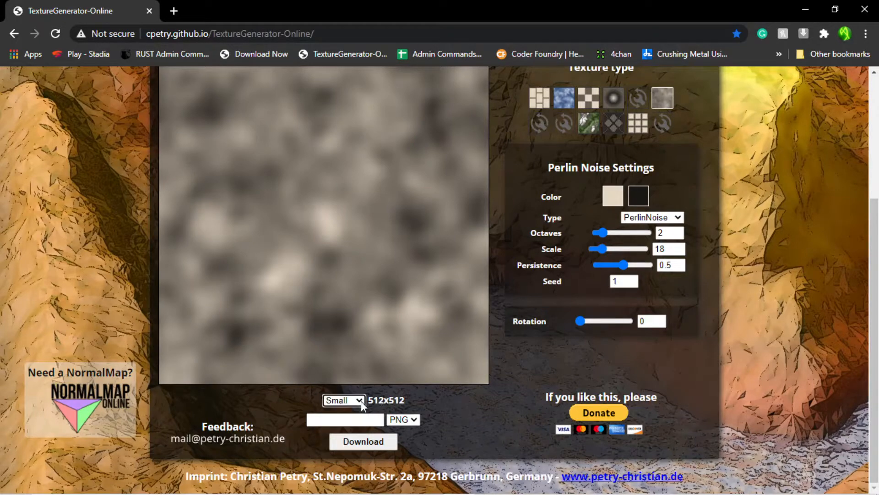
scroll(417, 298, "up", 3)
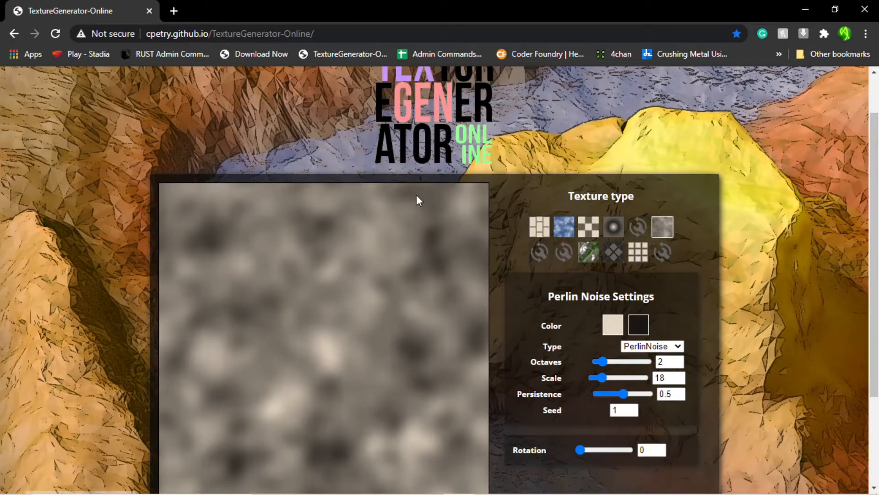
scroll(466, 186, "down", 3)
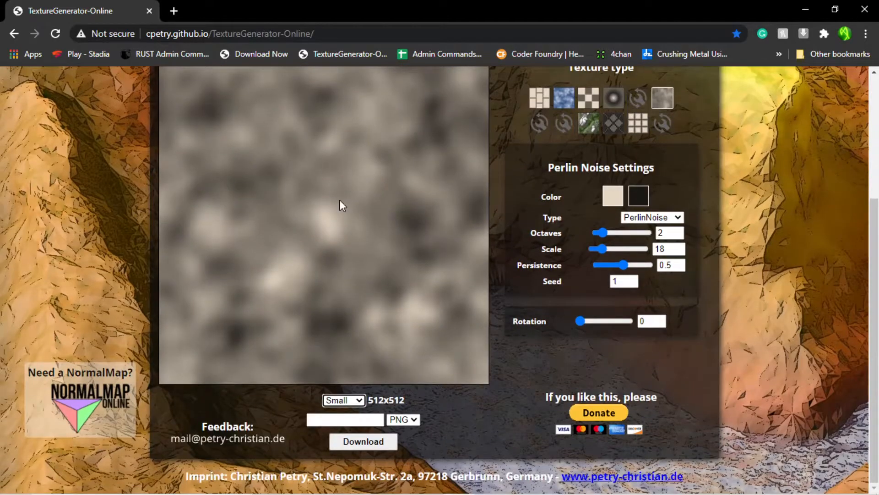
scroll(335, 190, "up", 2)
- Launch Quixel Mixer, and search for and open the Your Phone app
mouse_move(743, 483)
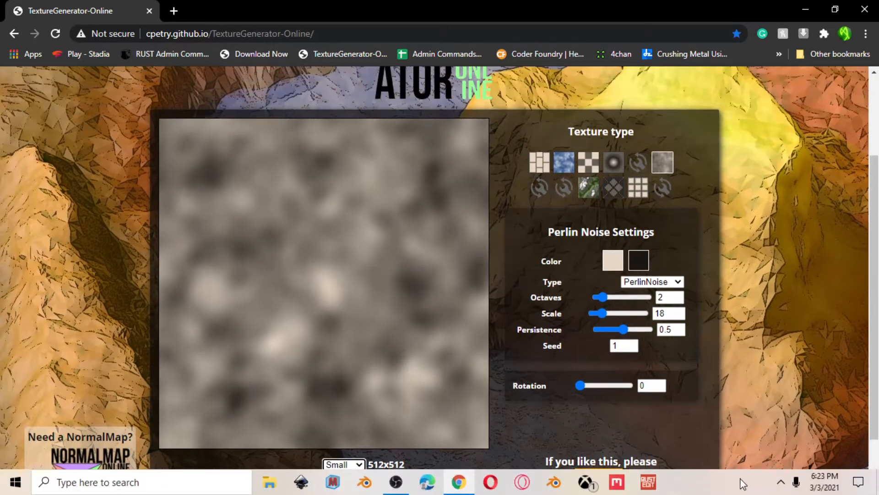
left_click(616, 481)
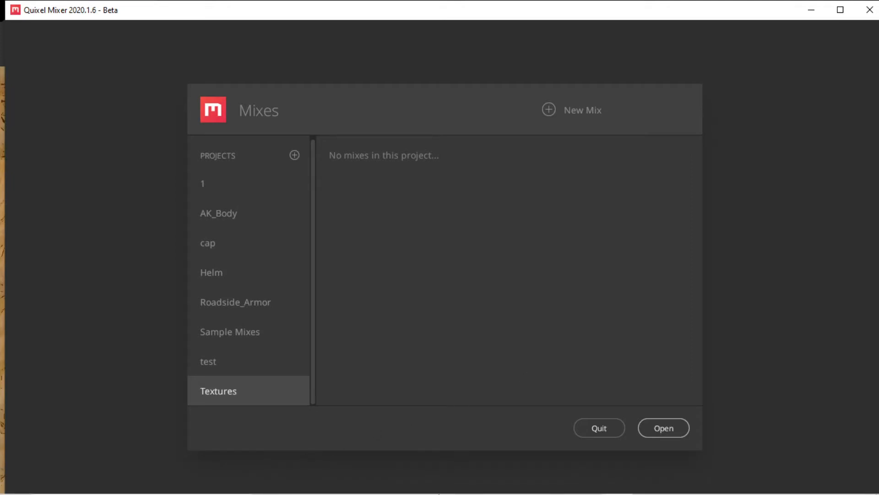
left_click(73, 483)
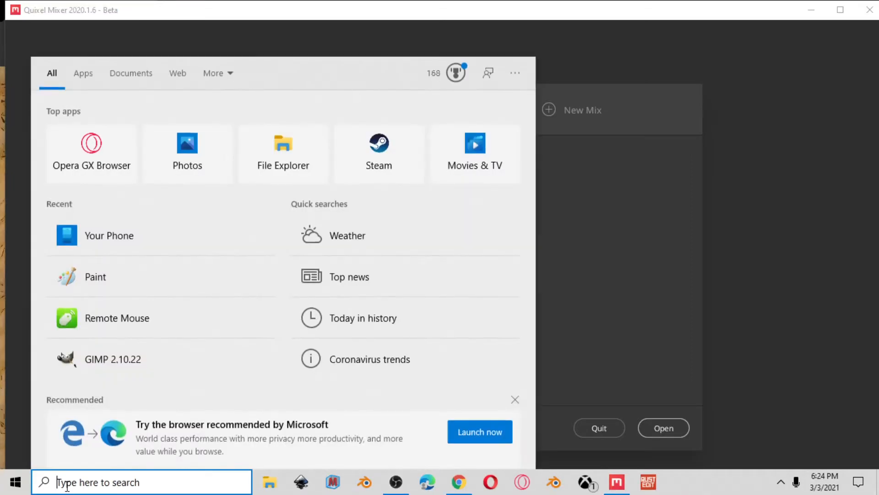
type("phon")
key("Return")
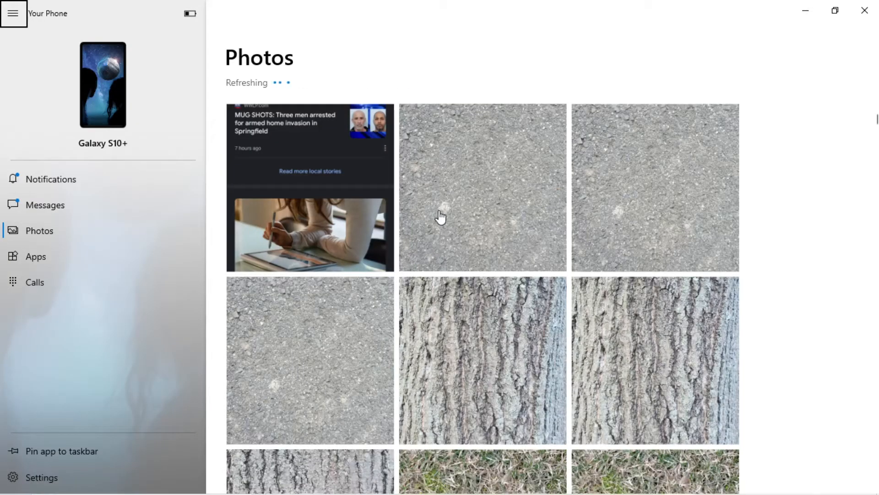
- Browse the phone's photos for surface shots usable as textures, such as asphalt, bark, grass, denim and carpet
scroll(495, 303, "down", 3)
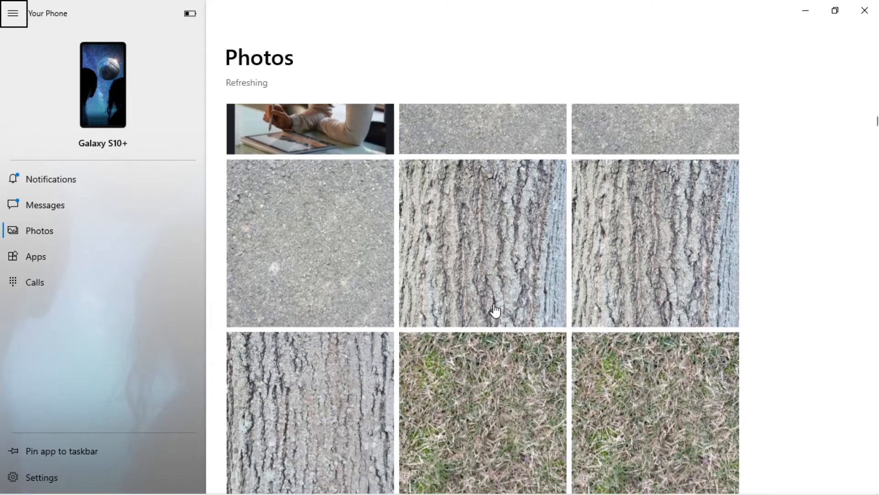
scroll(494, 305, "up", 3)
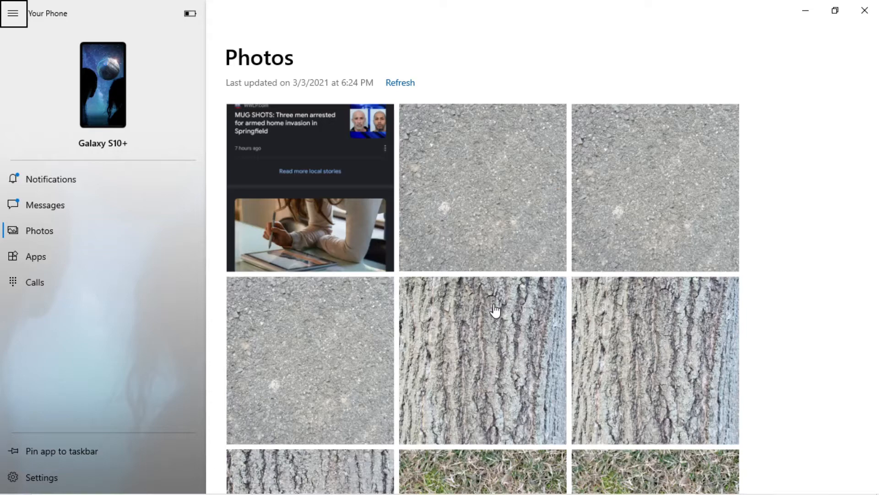
scroll(678, 258, "down", 3)
scroll(685, 257, "down", 1)
scroll(685, 258, "down", 7)
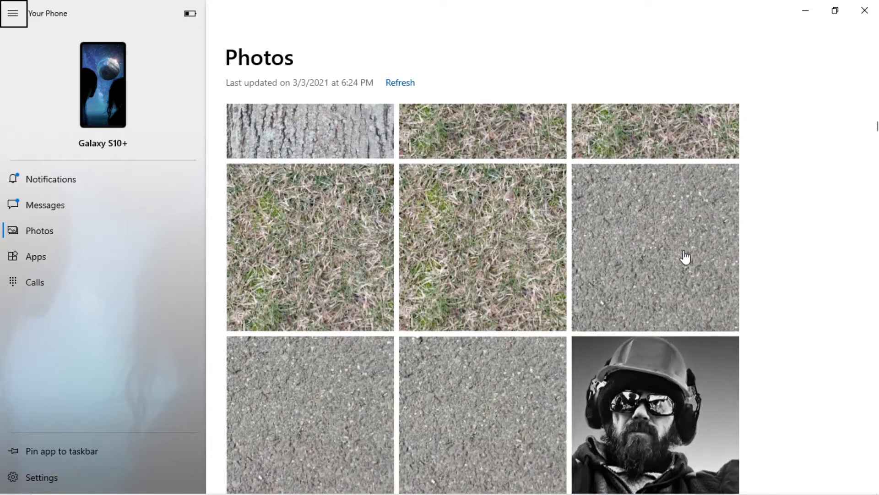
scroll(627, 255, "up", 8)
scroll(627, 254, "down", 4)
scroll(394, 402, "down", 7)
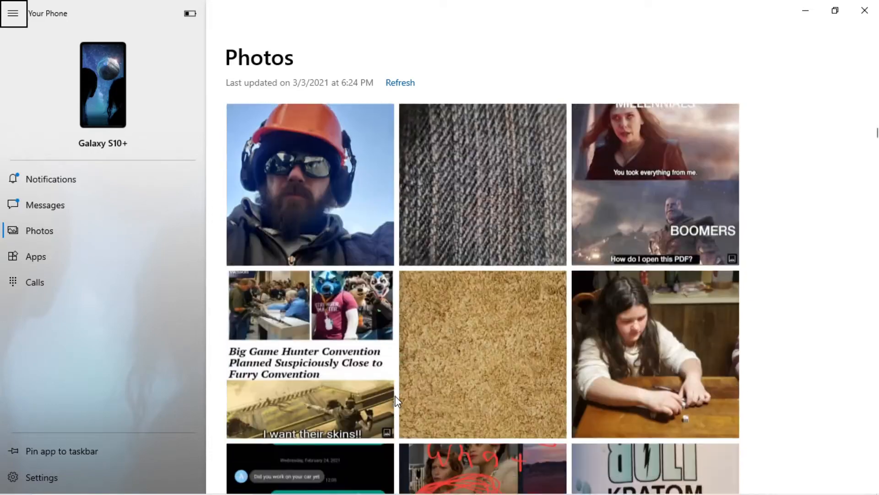
scroll(397, 401, "up", 4)
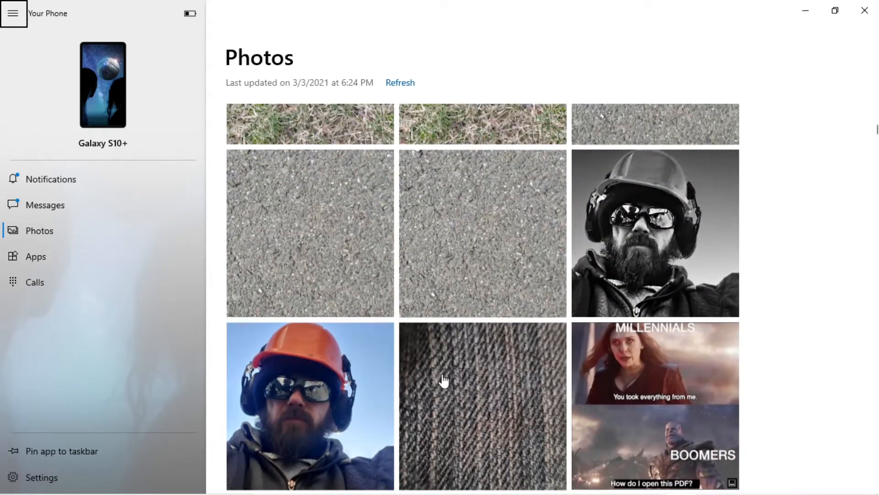
- Open the denim fabric photo in the Photos viewer, check its dimensions in the file info, and close the viewer
left_click(470, 386)
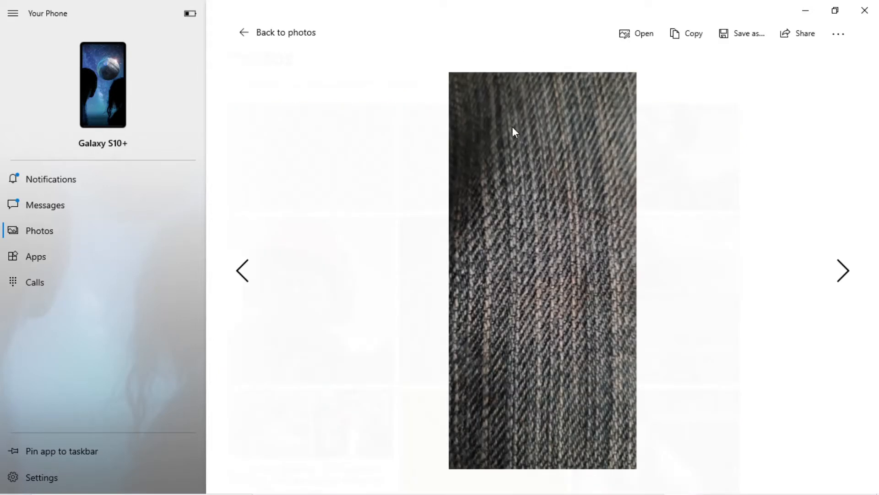
right_click(580, 84)
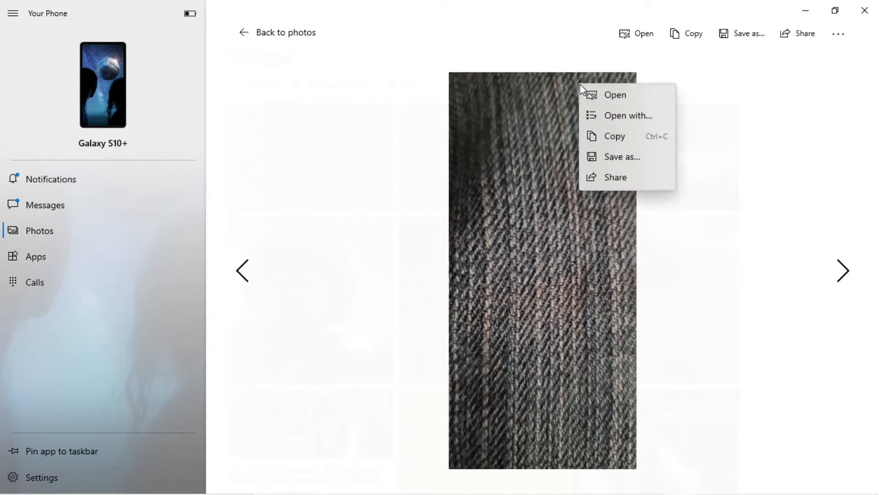
left_click(612, 92)
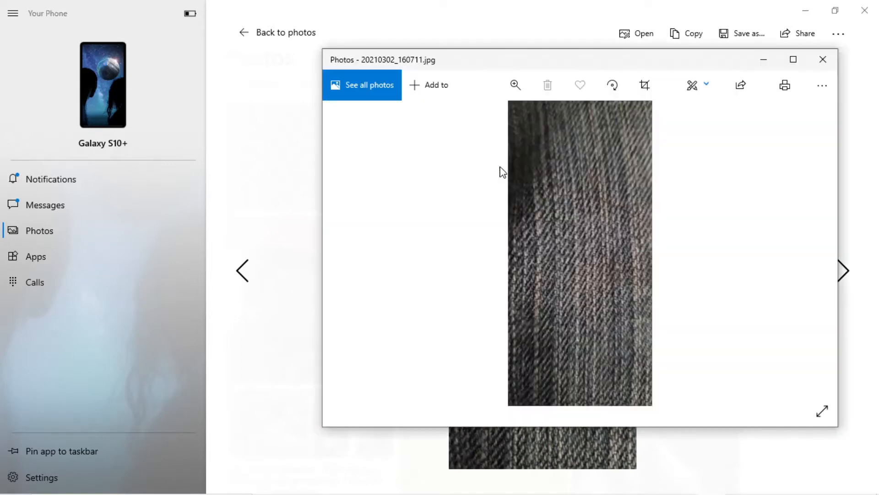
right_click(543, 174)
left_click(591, 320)
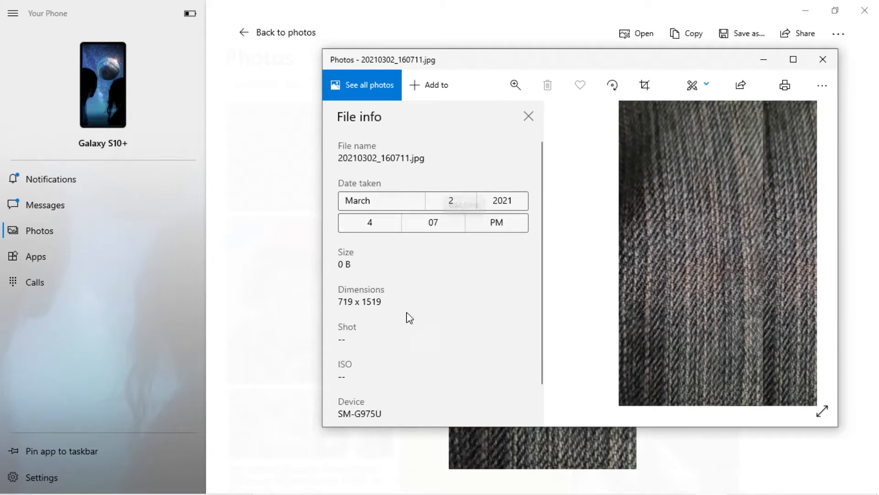
left_click_drag(353, 302, 387, 304)
left_click(387, 304)
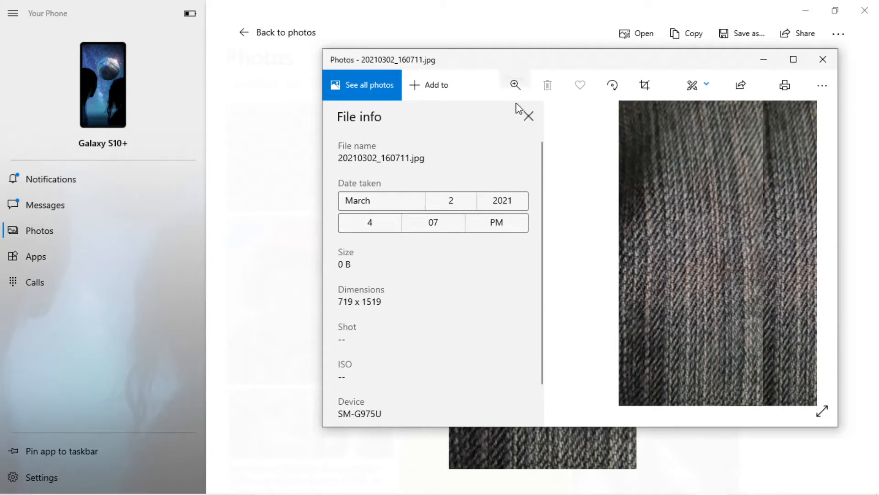
left_click(528, 116)
left_click(810, 57)
- Go to an asphalt photo, open it in the Photos viewer, check its dimensions in the file info, and close the viewer
scroll(537, 270, "down", 2)
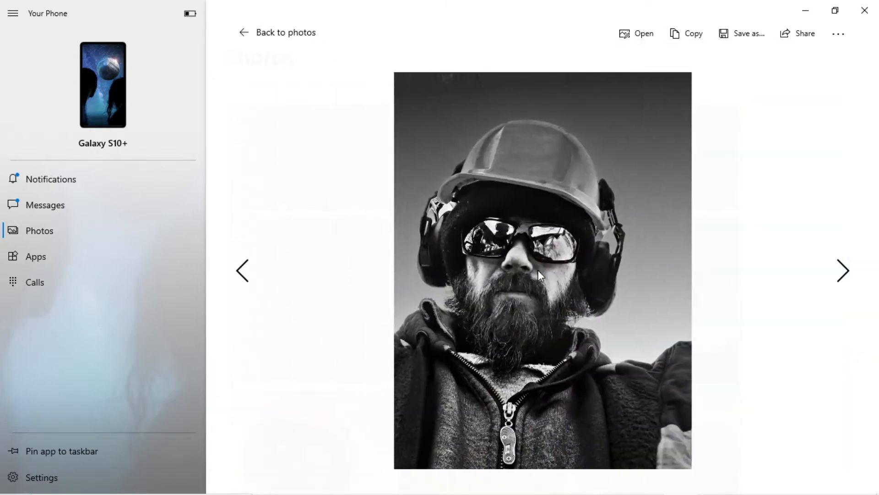
scroll(538, 270, "down", 1)
right_click(523, 245)
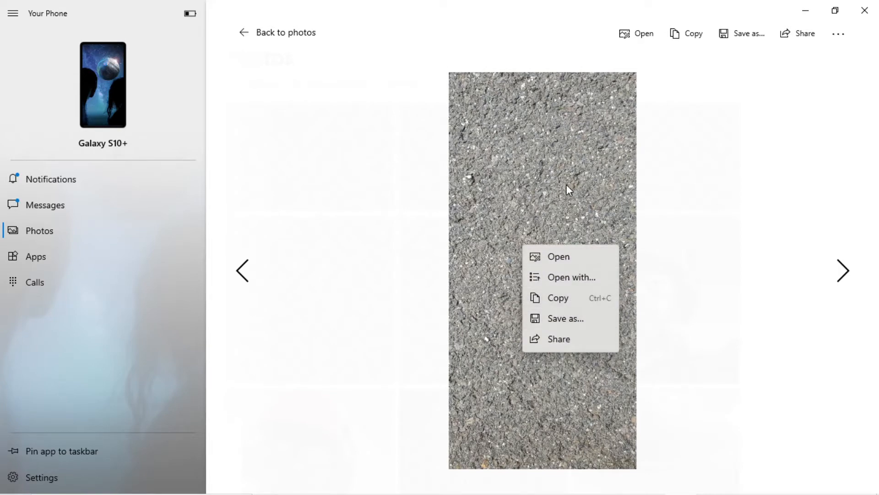
left_click(555, 257)
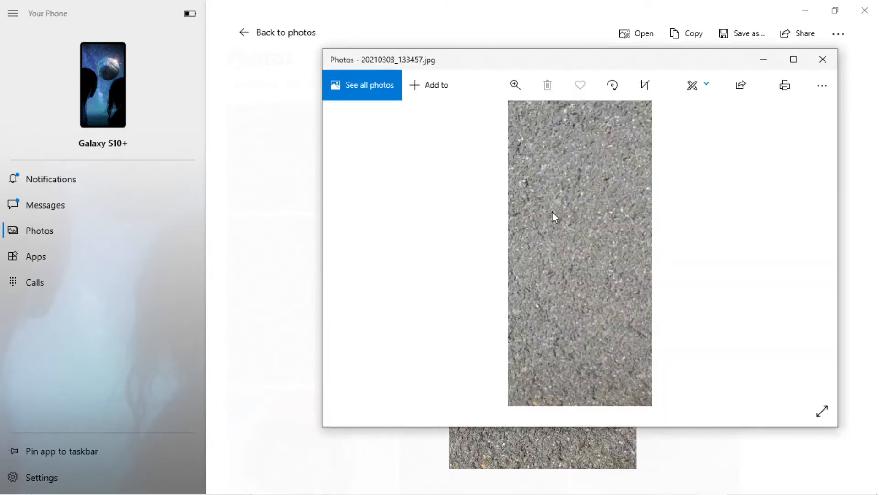
right_click(554, 216)
left_click(578, 323)
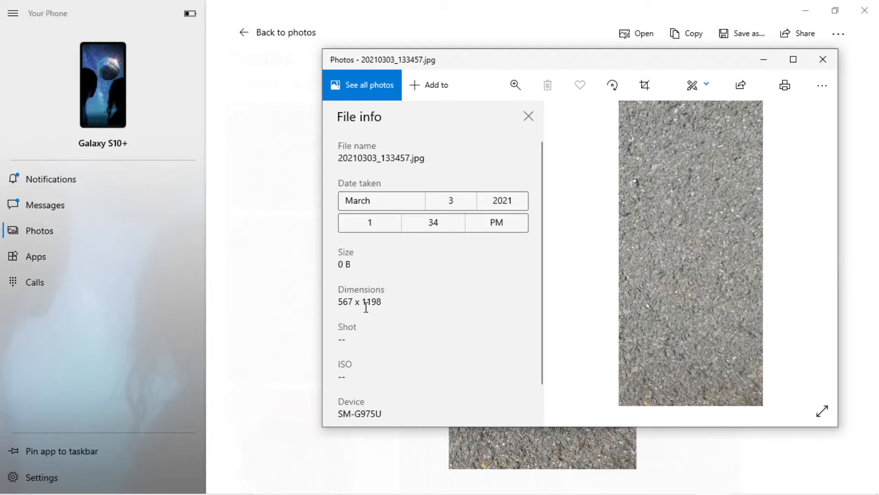
left_click(529, 116)
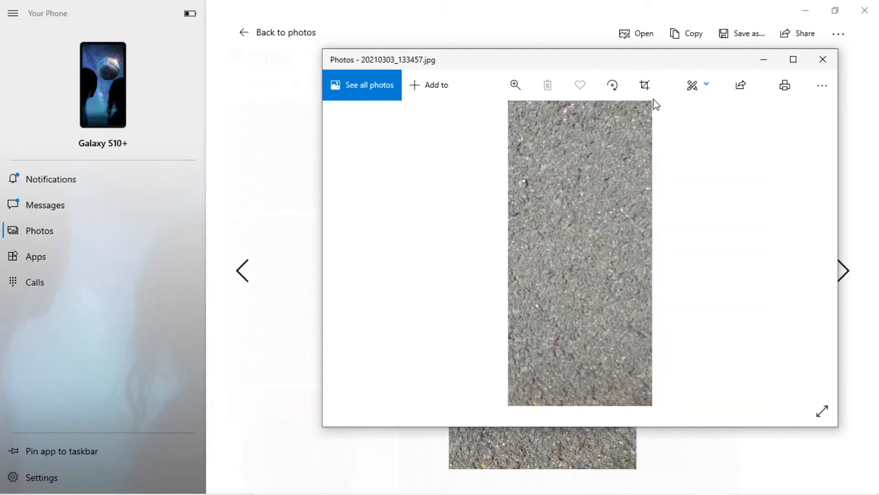
left_click_drag(708, 62, 571, 41)
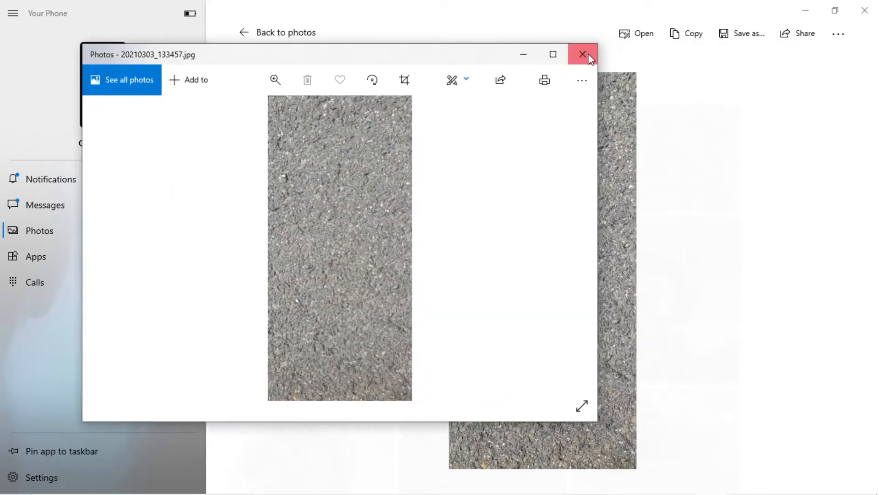
left_click(582, 54)
- Return to the phone's photo gallery and open the list of apps installed on the phone
left_click(267, 33)
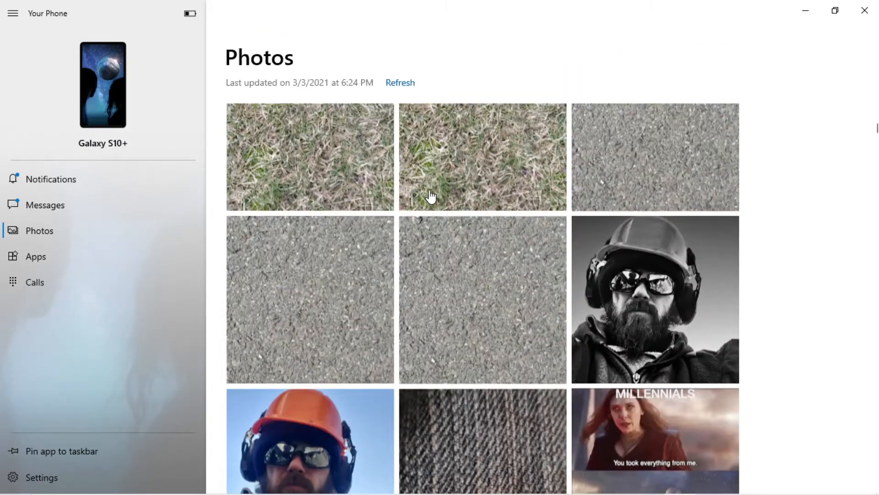
scroll(431, 197, "up", 10)
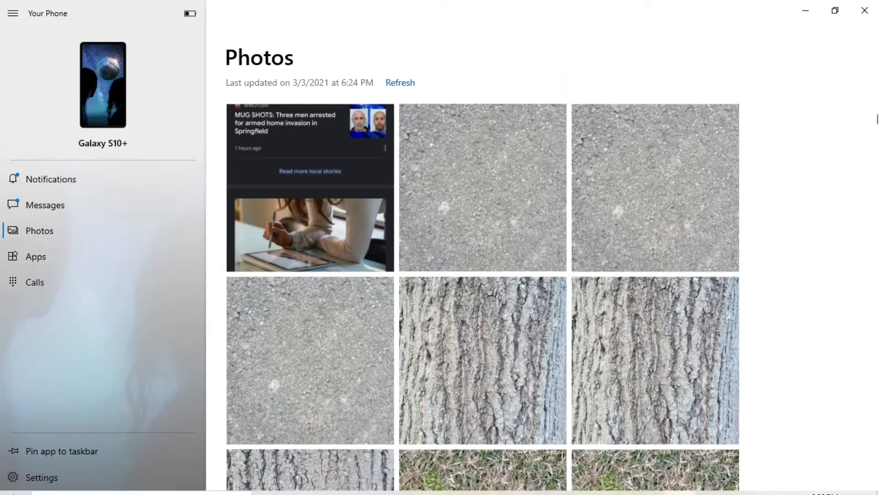
left_click(68, 479)
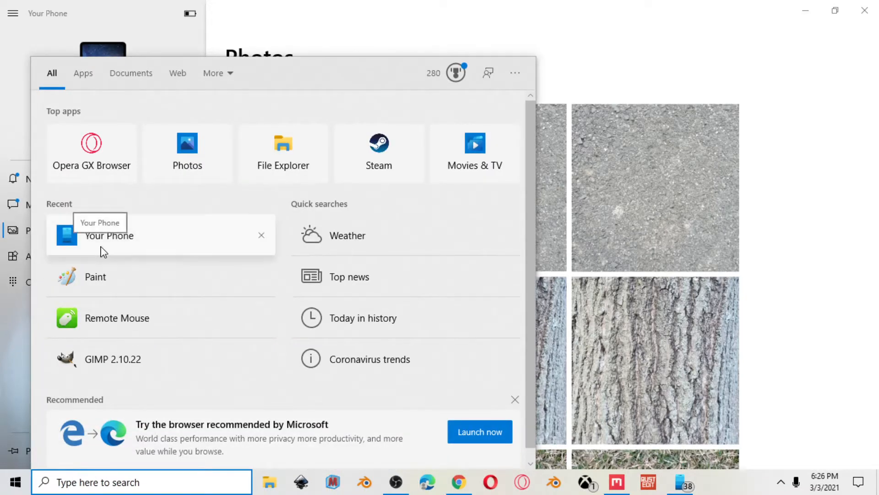
left_click(823, 201)
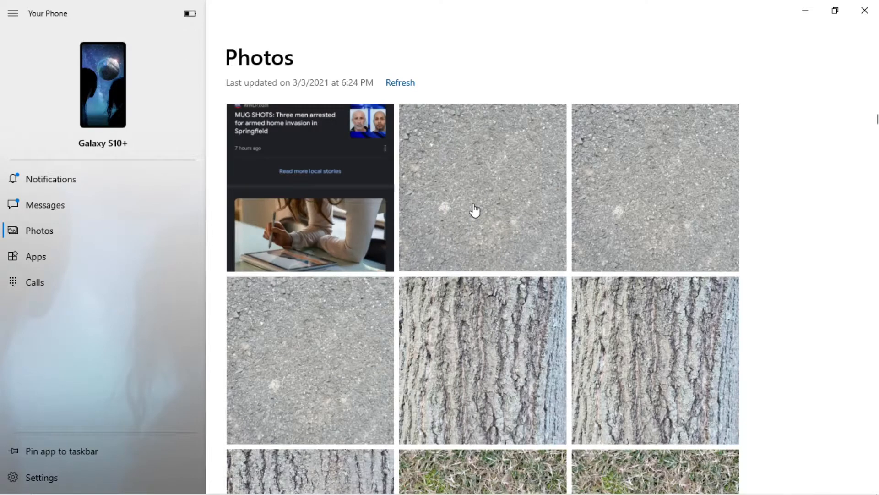
scroll(473, 209, "down", 1)
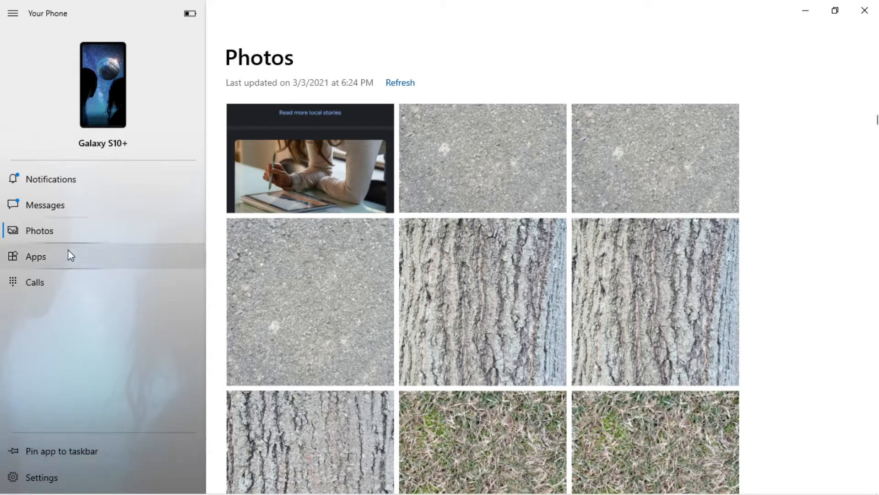
left_click(49, 254)
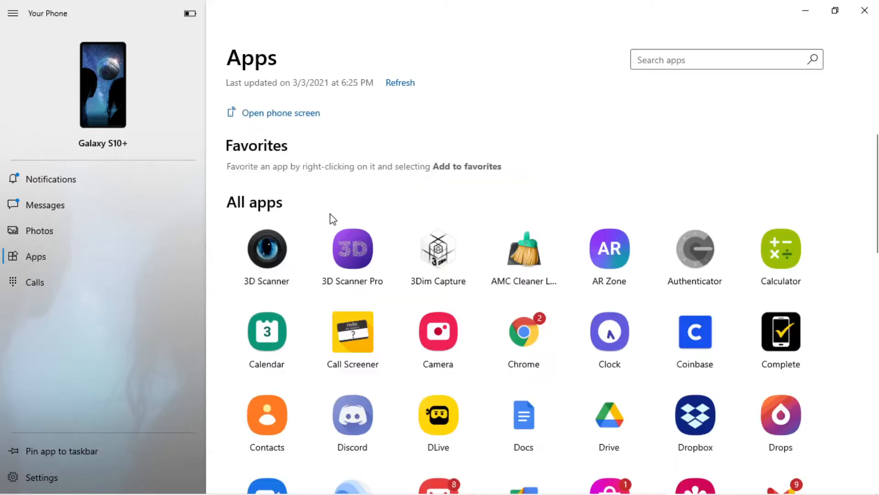
- Mirror the phone's screen on the PC, look through its settings and quick-settings pages, and return to the companion window
left_click(285, 115)
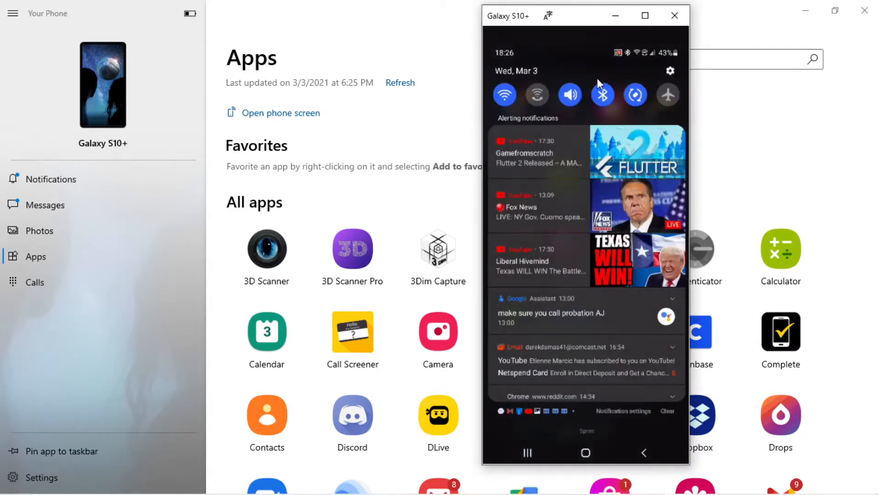
left_click(669, 72)
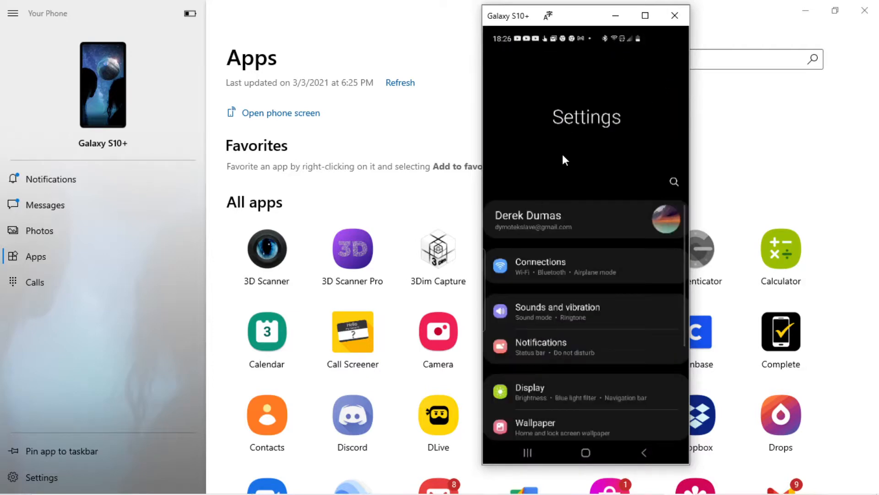
right_click(519, 56)
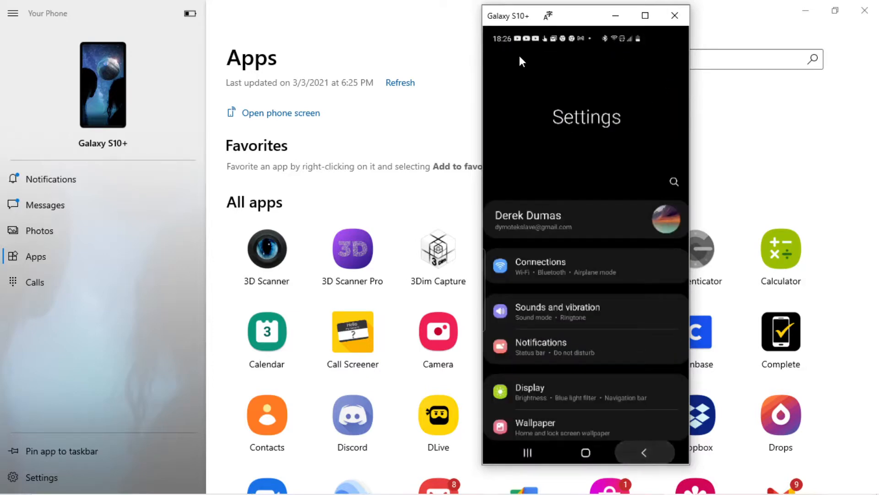
scroll(519, 56, "up", 2)
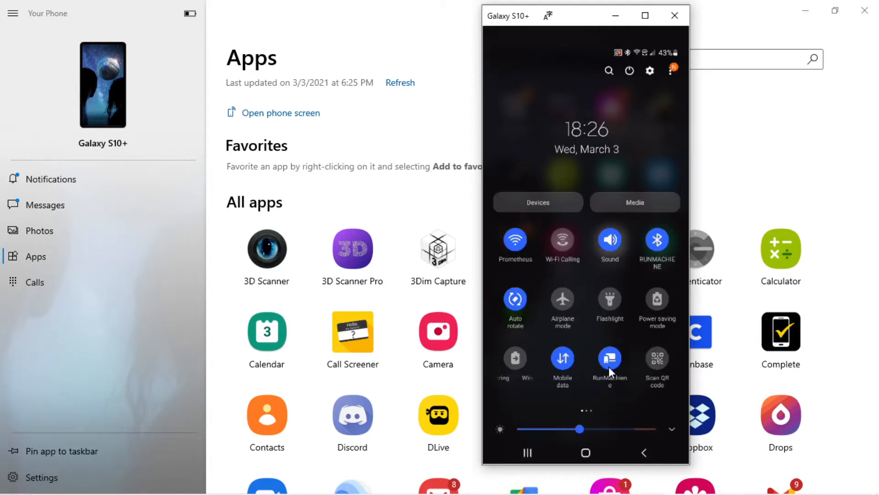
scroll(609, 361, "down", 1)
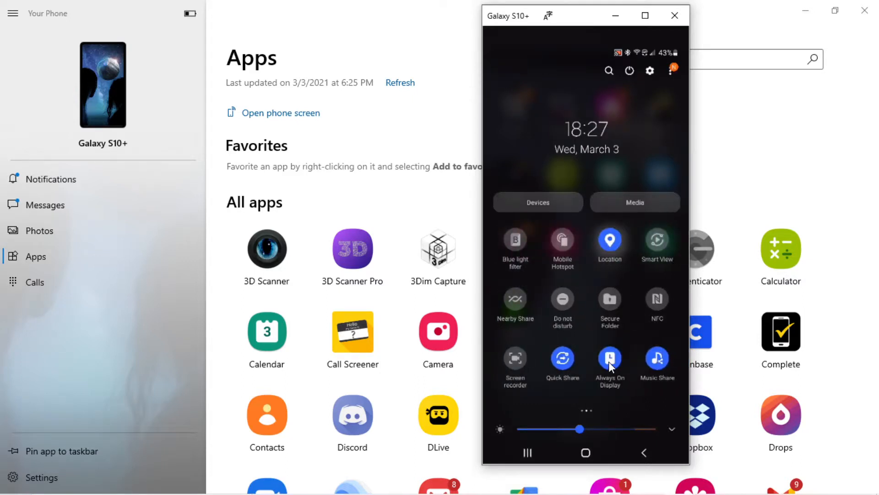
scroll(609, 362, "up", 1)
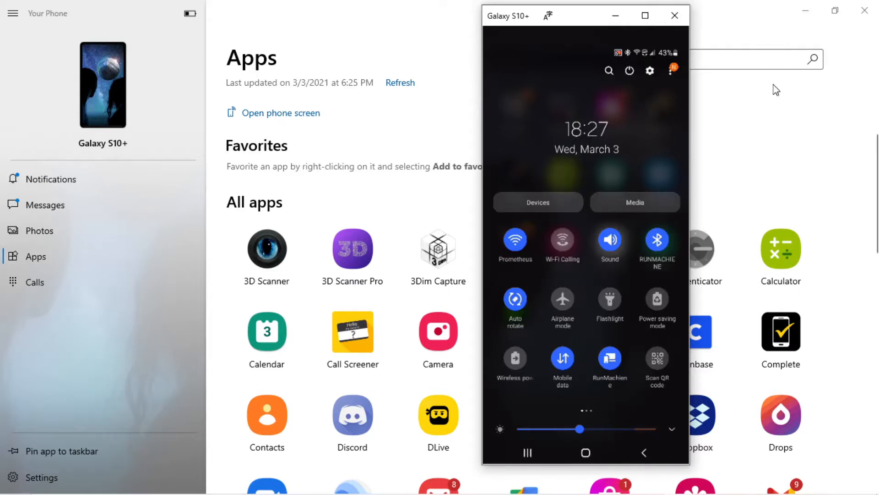
left_click(755, 153)
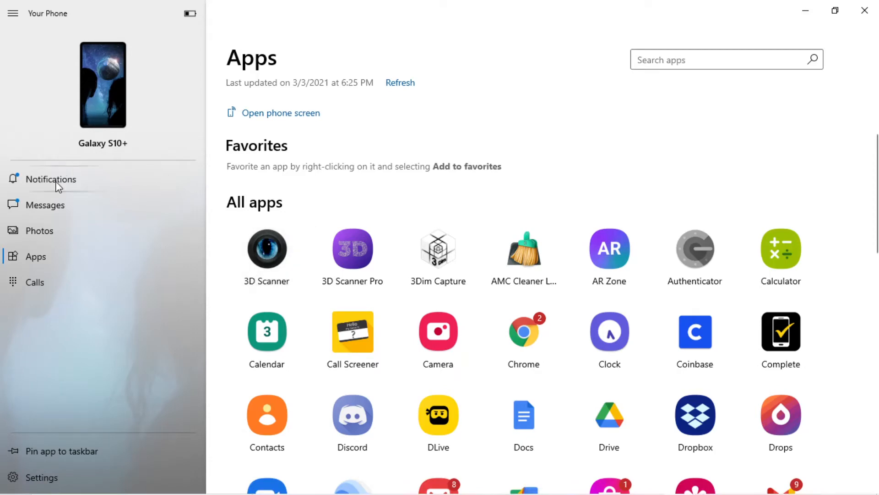
- Open the first asphalt photo from the phone's gallery and begin saving a copy to the PC
left_click(64, 238)
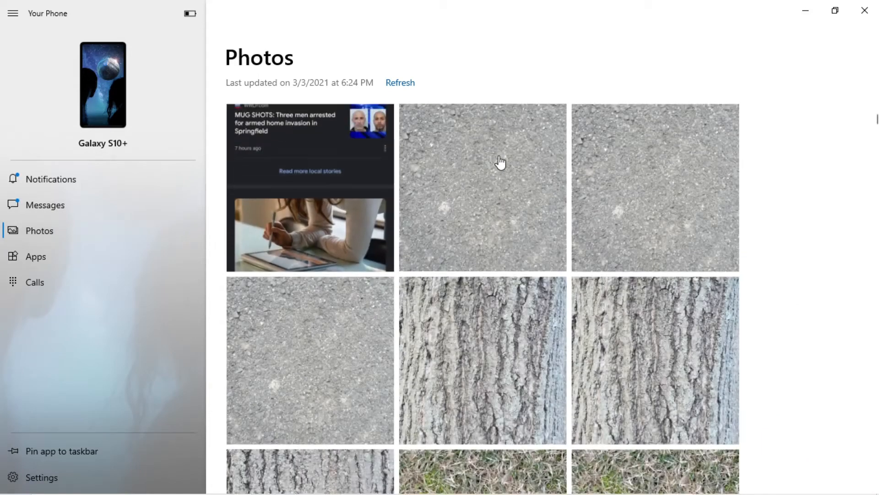
left_click(500, 162)
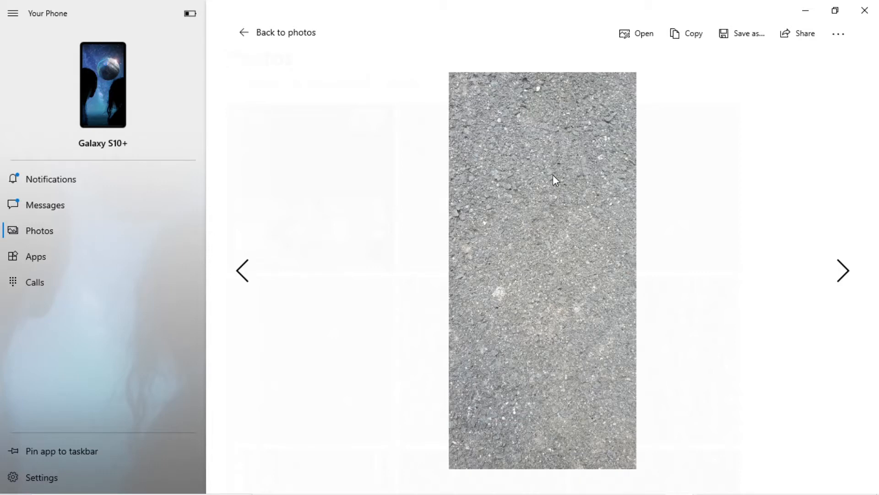
right_click(548, 187)
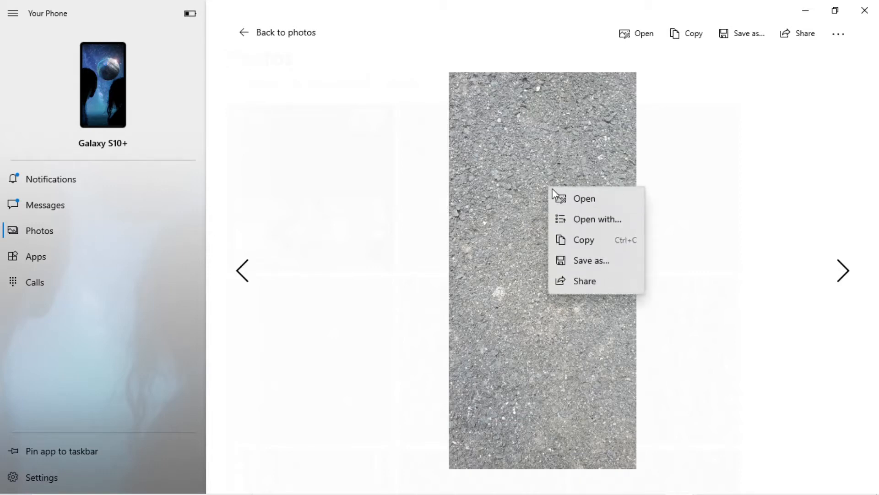
left_click(600, 243)
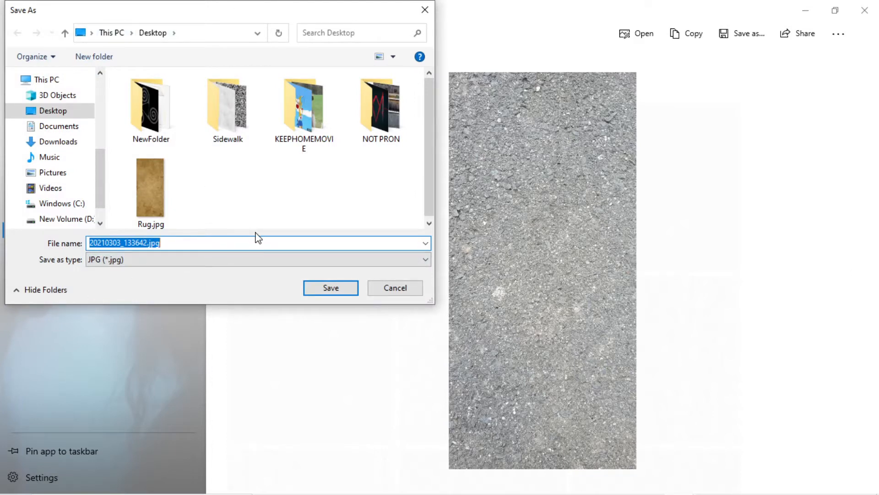
type("Sidewalk")
key("Return")
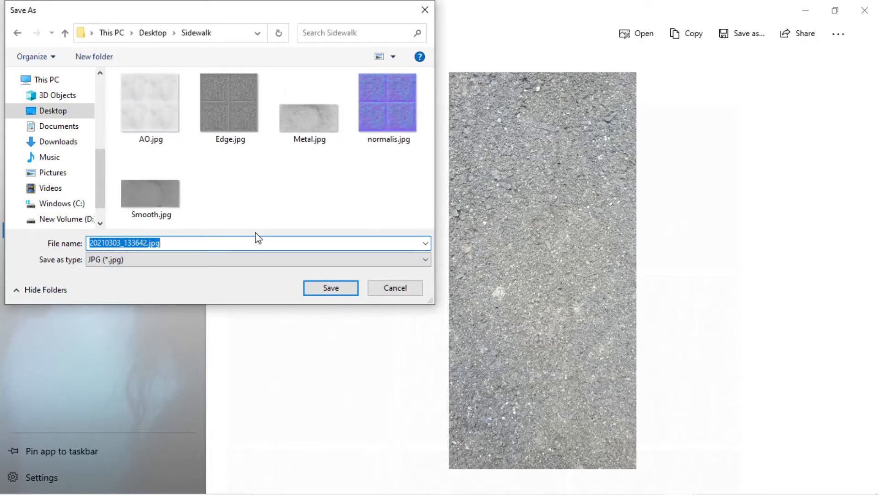
left_click(152, 37)
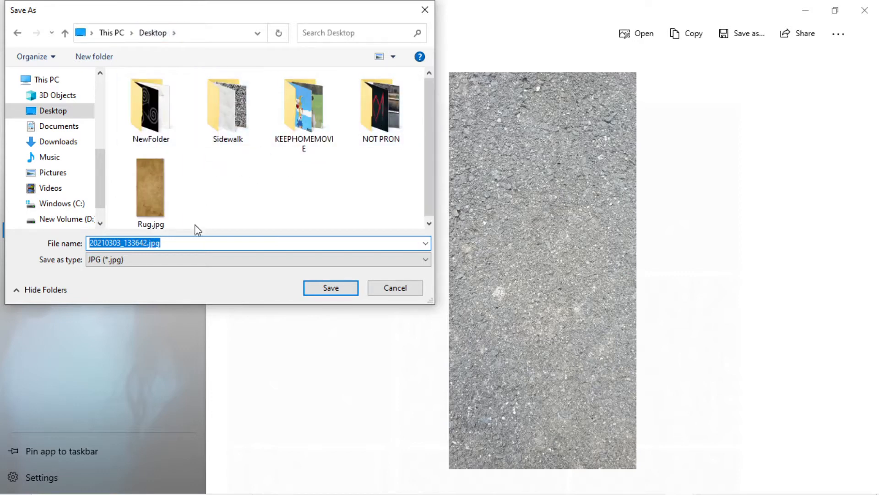
- Save the asphalt photo on the Desktop as SW.jpg
left_click(181, 241)
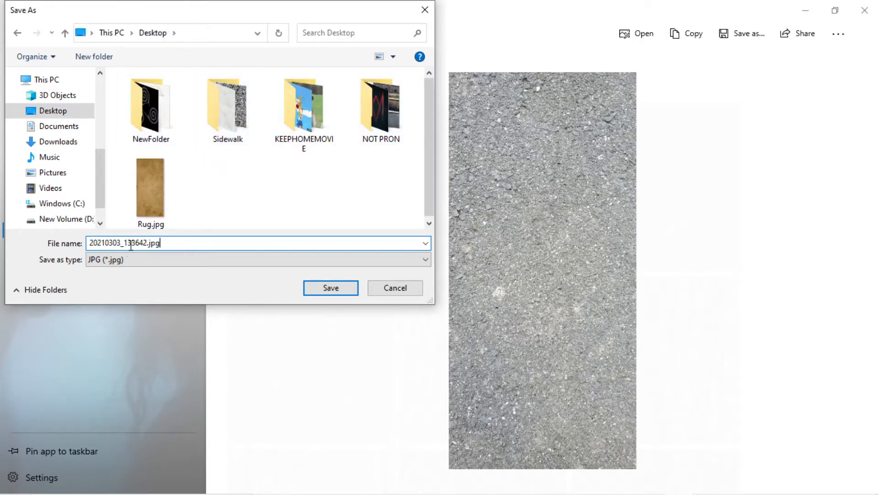
left_click_drag(146, 243, 2, 218)
key("BackSpace")
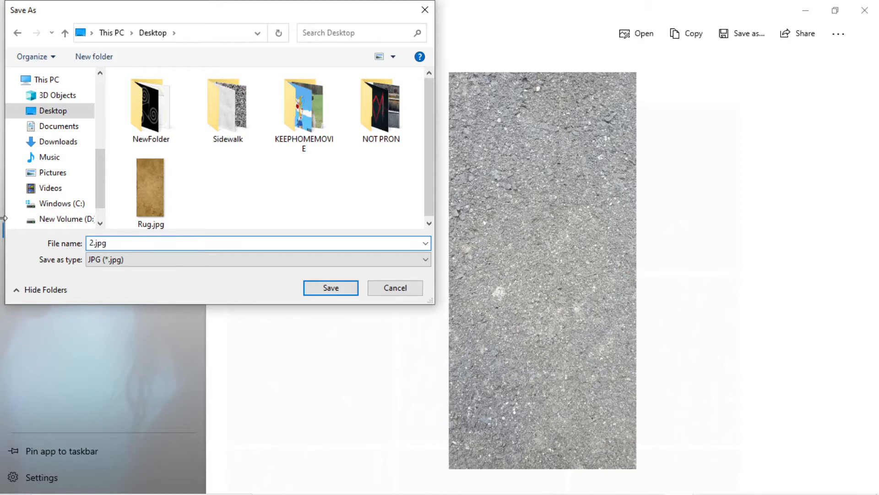
type("SW")
left_click(340, 292)
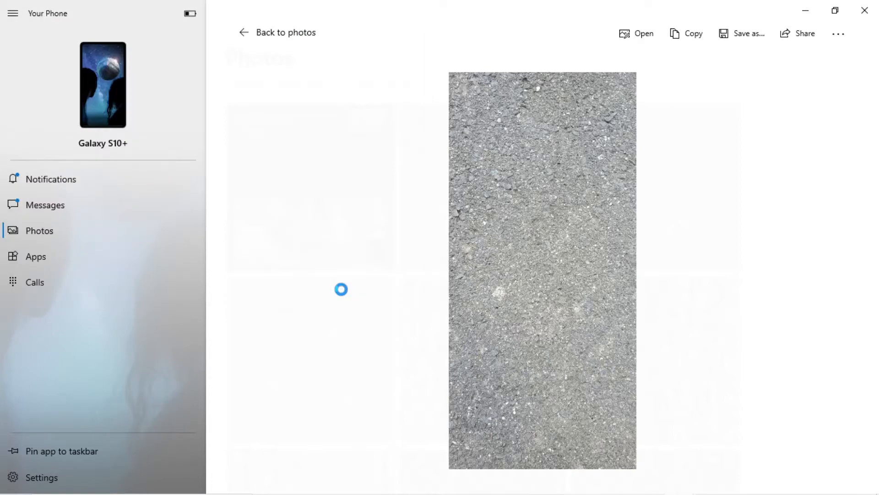
- Go to the third asphalt photo, examine its surface detail in the Photos viewer, and close the viewer
left_click(839, 269)
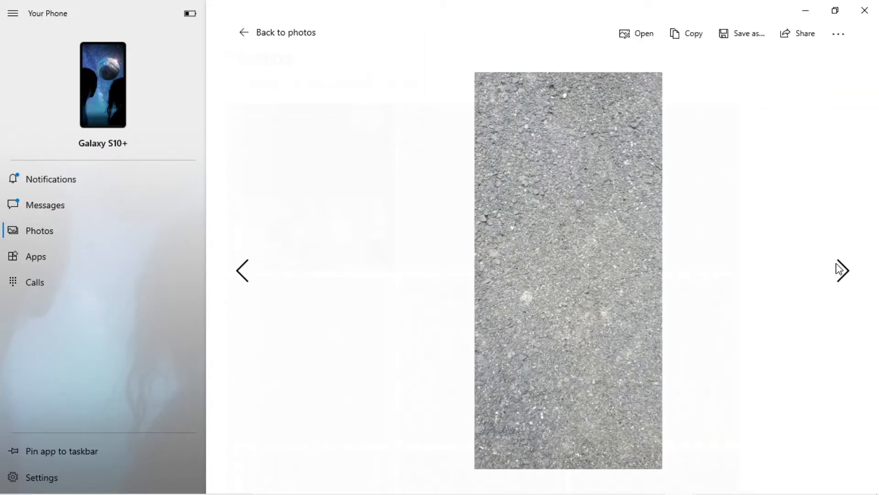
left_click(839, 269)
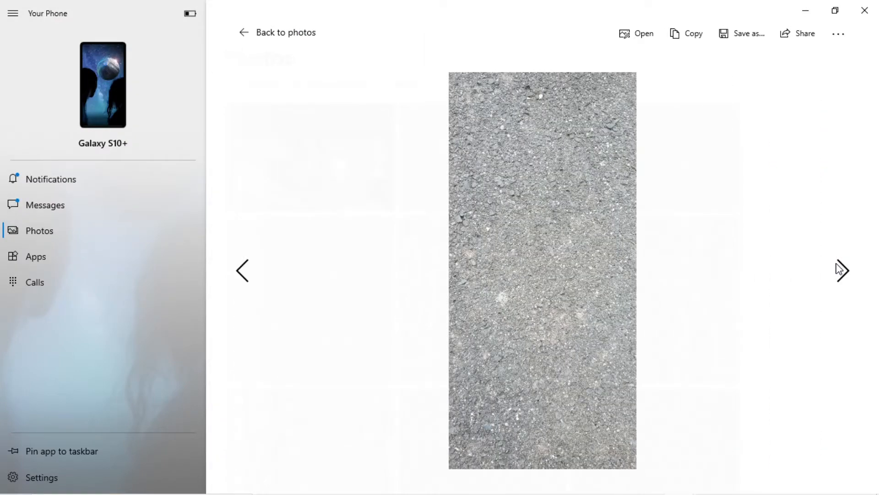
right_click(575, 193)
left_click(524, 203)
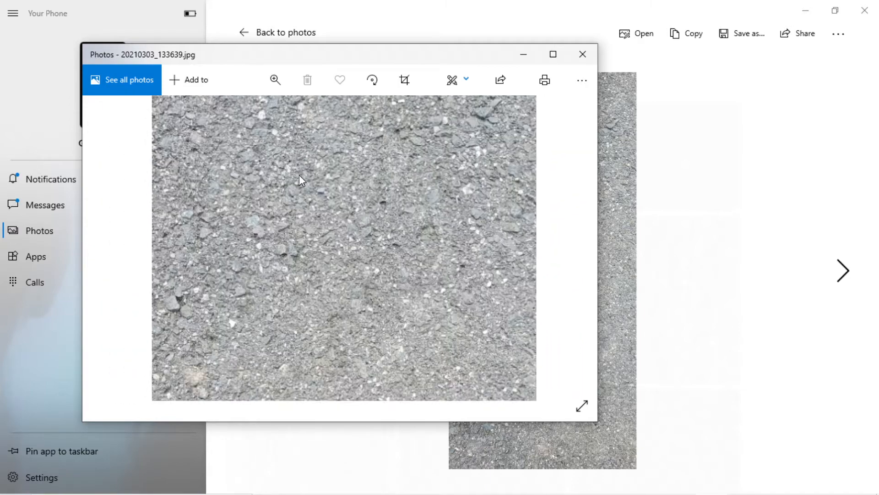
left_click(582, 54)
left_click_drag(542, 383, 543, 318)
- Compare the tree bark photos and begin saving the gray, finely ridged one to the PC
left_click(853, 270)
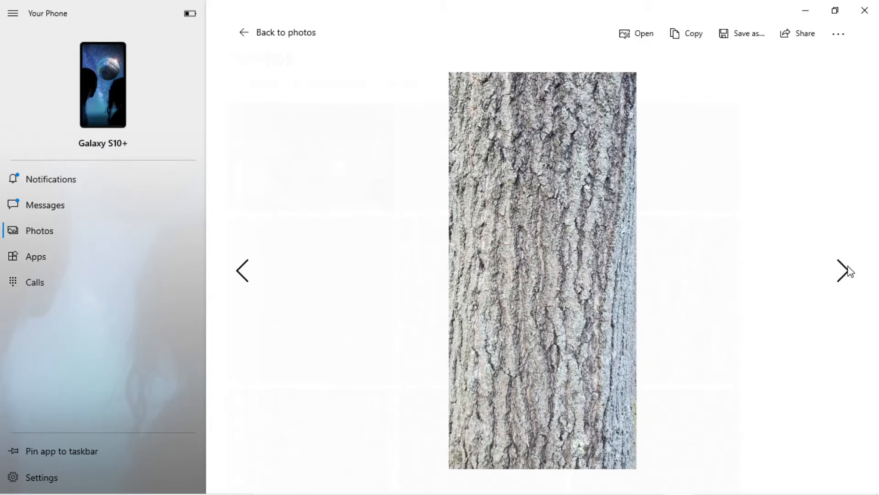
left_click(844, 271)
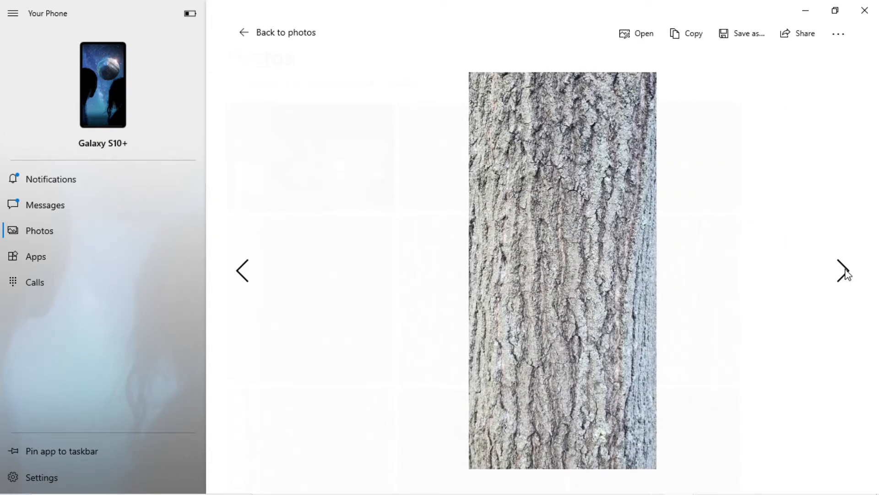
left_click(844, 272)
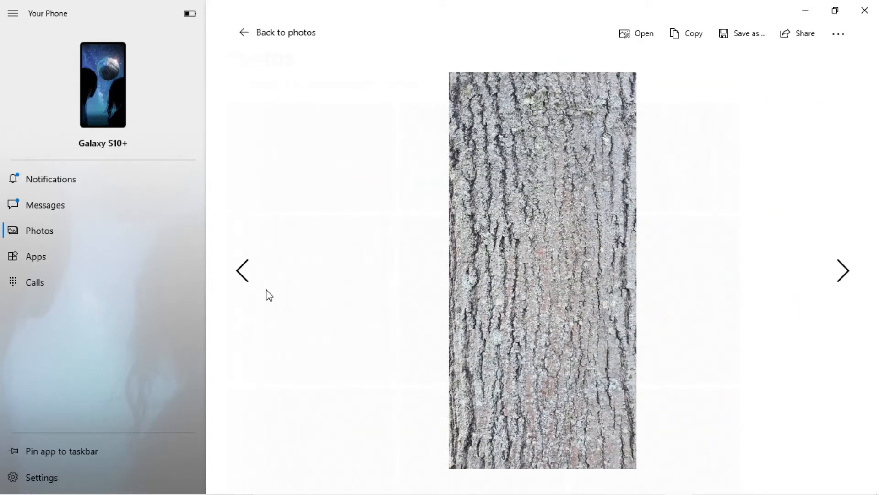
left_click(243, 284)
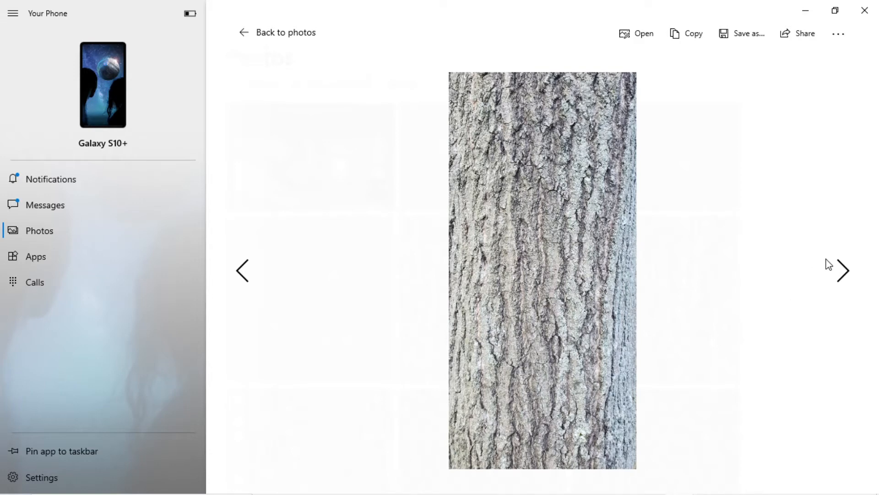
left_click(844, 272)
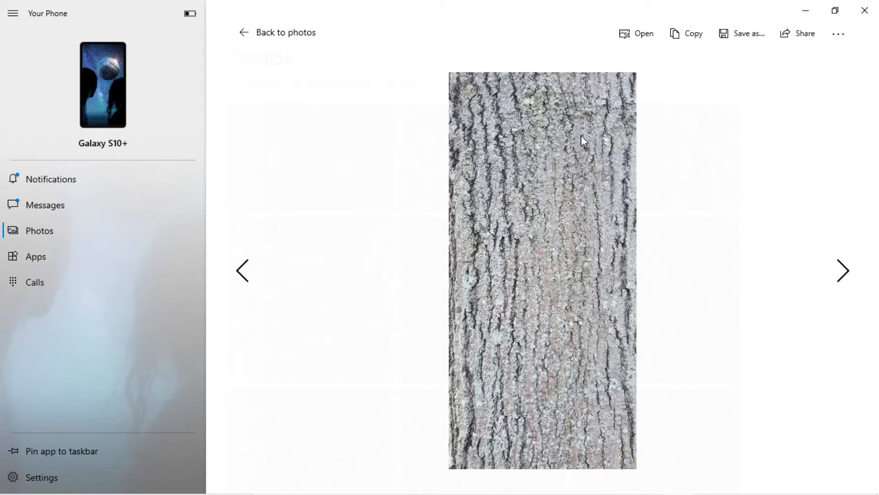
right_click(526, 150)
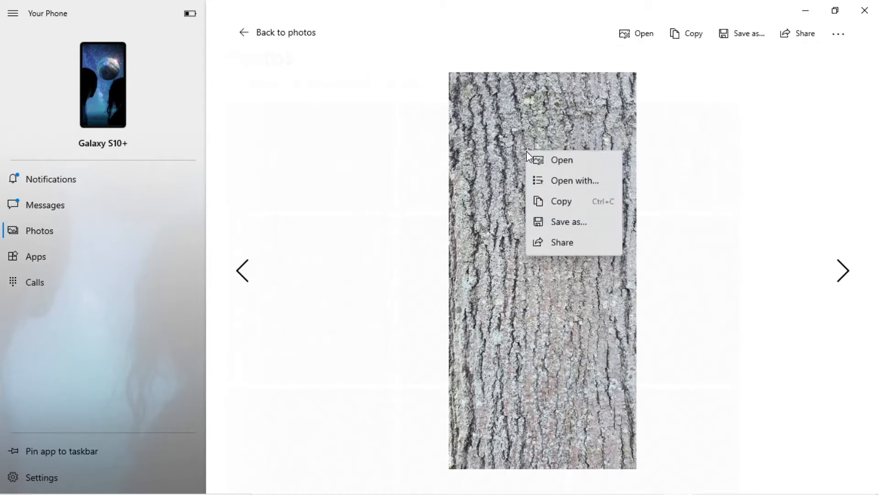
left_click(580, 221)
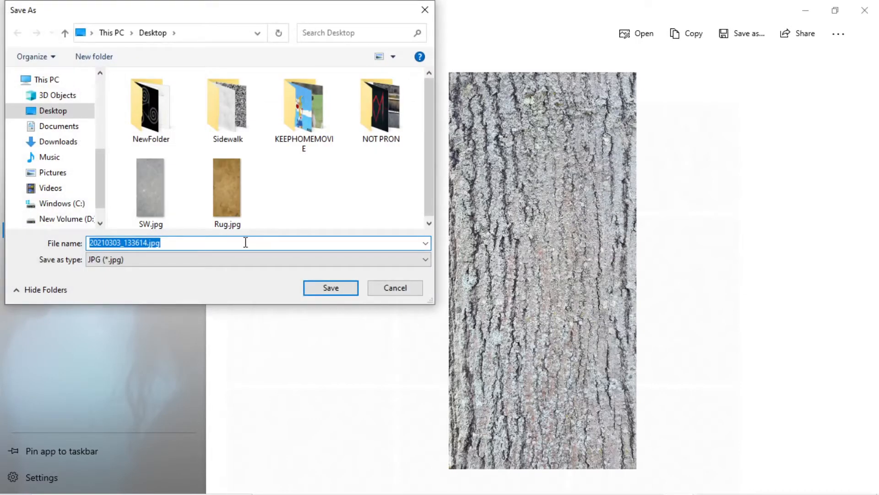
- Save the bark photo on the Desktop as Tree.jpg
key("Home")
key("Delete")
key("Delete")
key("Delete")
key("Delete")
key("Delete")
key("Delete")
key("Delete")
key("Delete")
key("Delete")
key("Delete")
key("Delete")
key("Delete")
key("Delete")
key("Delete")
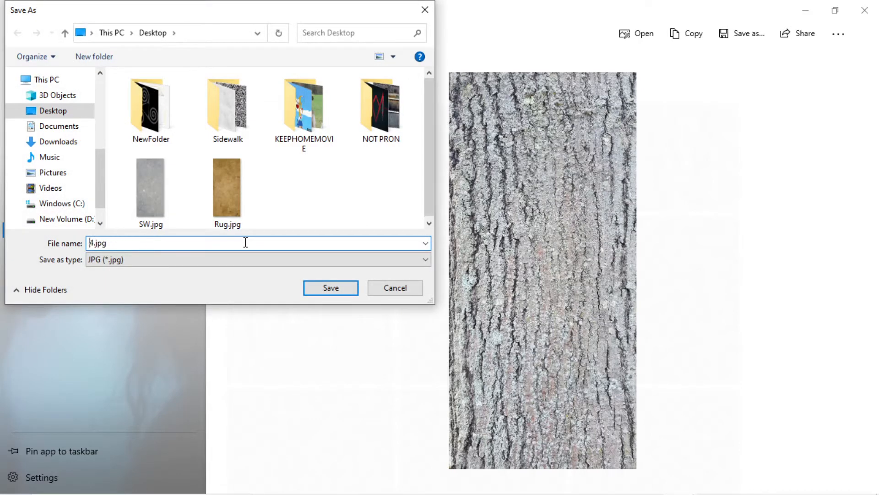
type("Tree")
key("Return")
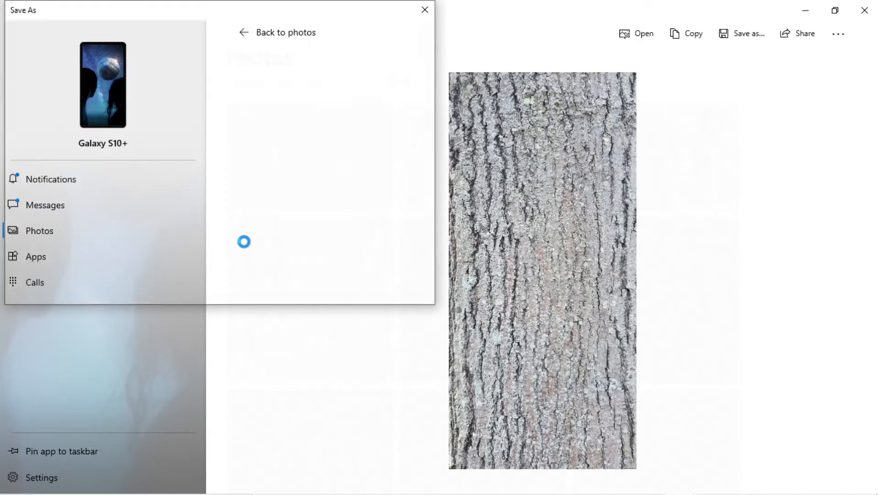
- Examine the grass photos and the darker asphalt photos, comparing the asphalt shots for unwanted marks near their edges
left_click(841, 272)
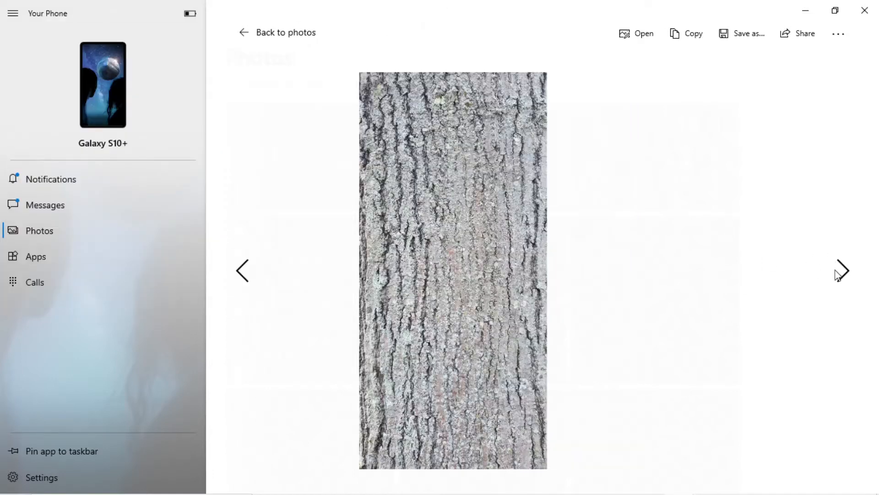
left_click(844, 279)
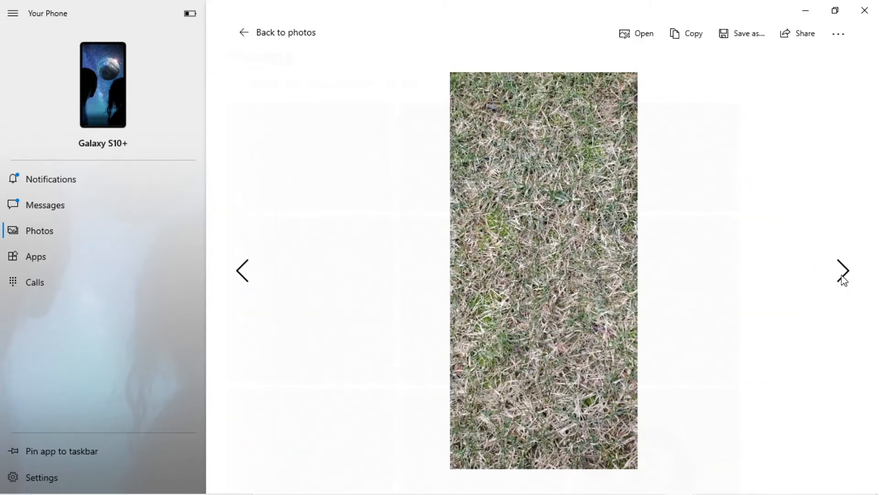
left_click(844, 279)
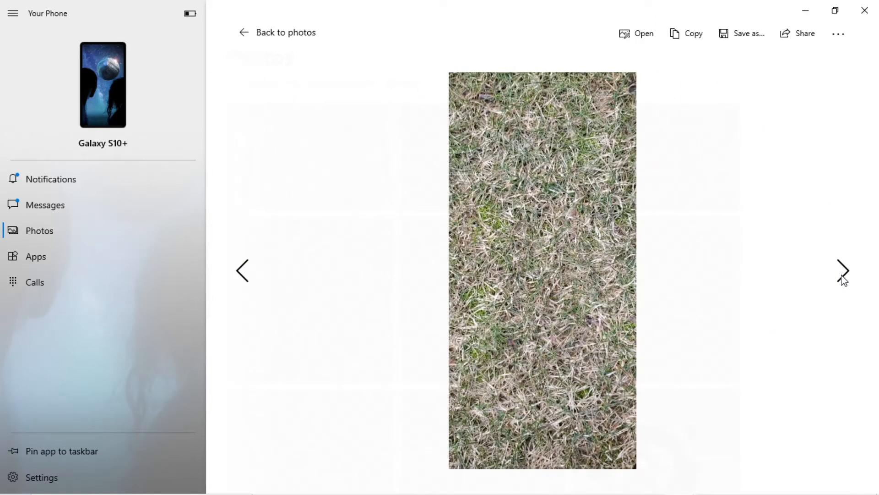
left_click(844, 280)
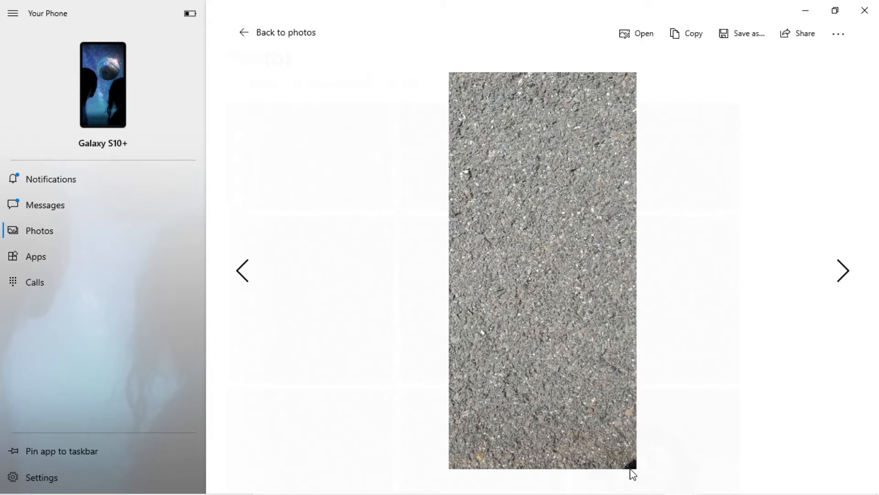
left_click(844, 271)
left_click(845, 272)
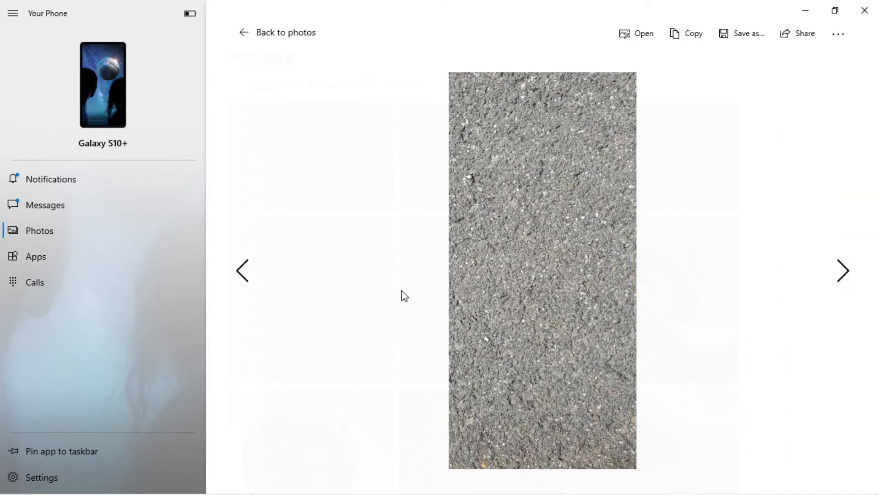
left_click(239, 275)
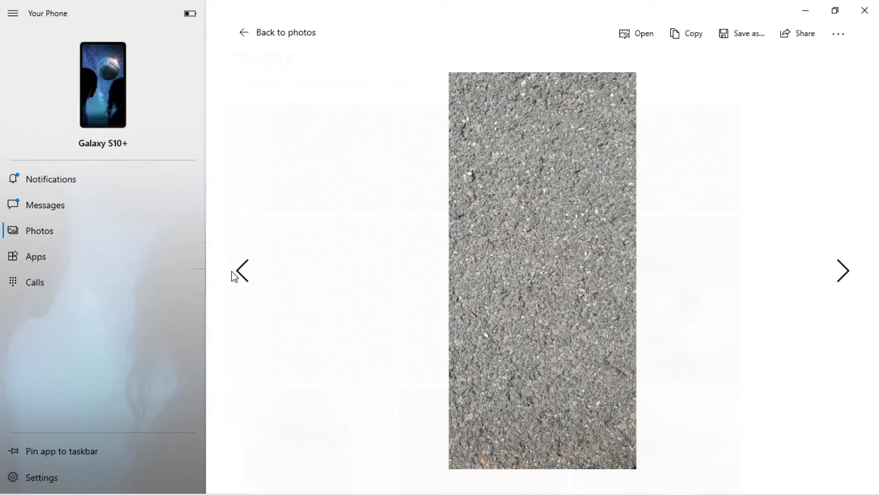
left_click(234, 275)
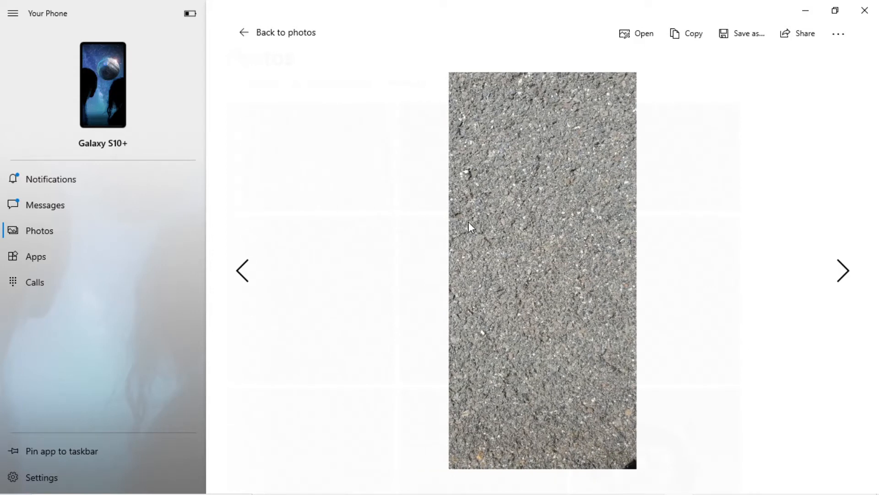
- Save the displayed asphalt photo on the Desktop as ROAD.jpg
right_click(518, 188)
left_click(579, 260)
type("ROAD")
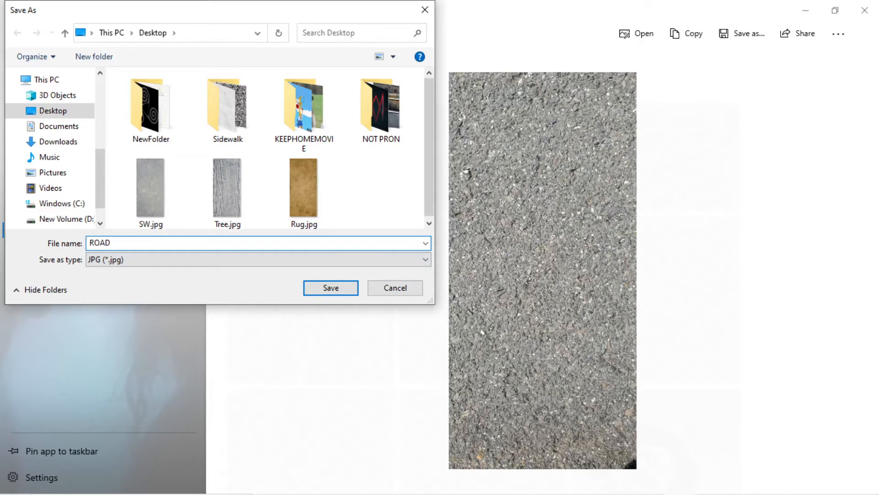
left_click(334, 287)
- Compare the grass photos and save the chosen one on the Desktop as Grass.jpg
left_click(243, 277)
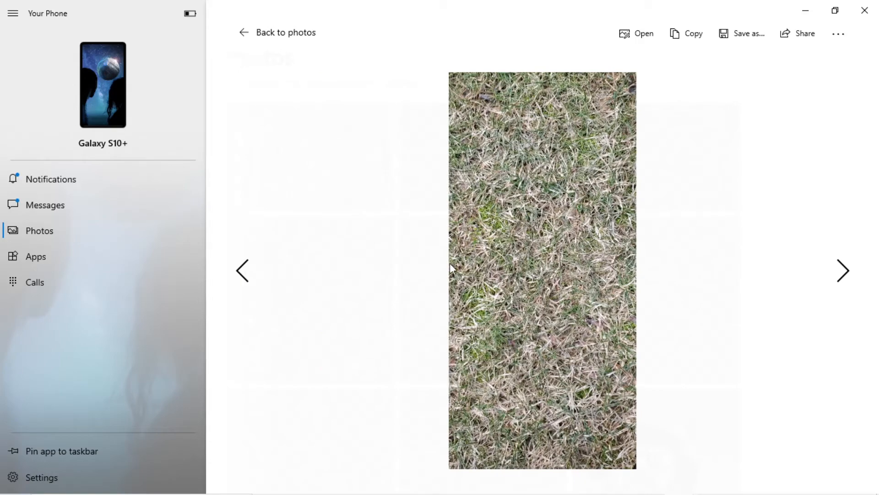
left_click(255, 267)
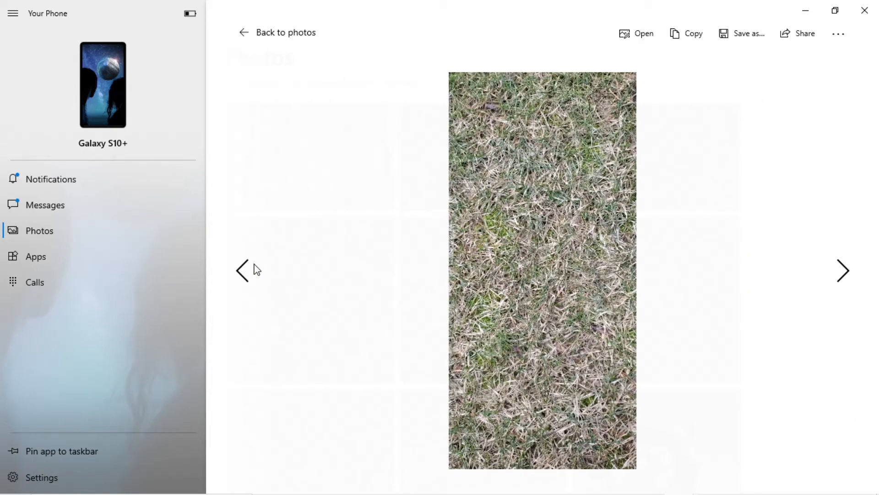
left_click(254, 269)
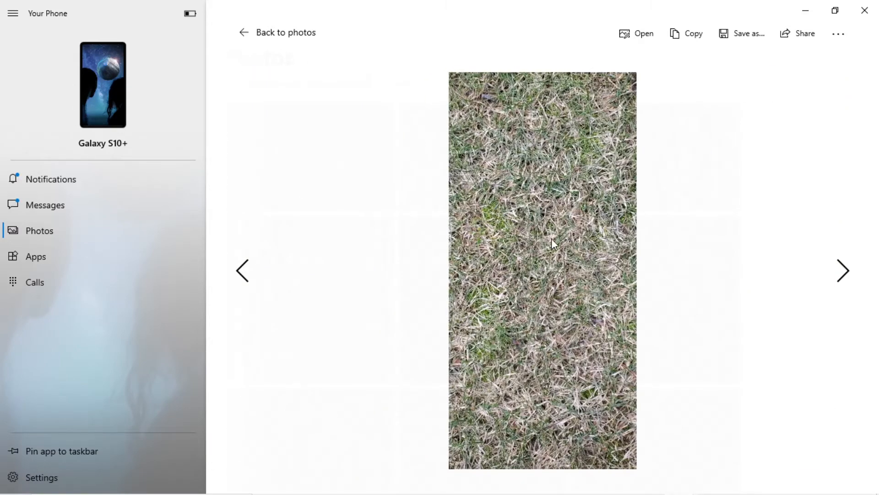
left_click(830, 279)
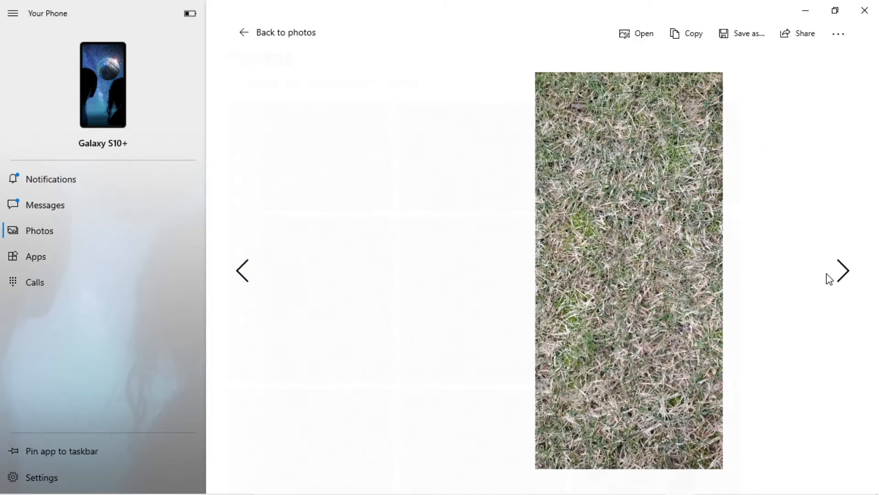
right_click(534, 221)
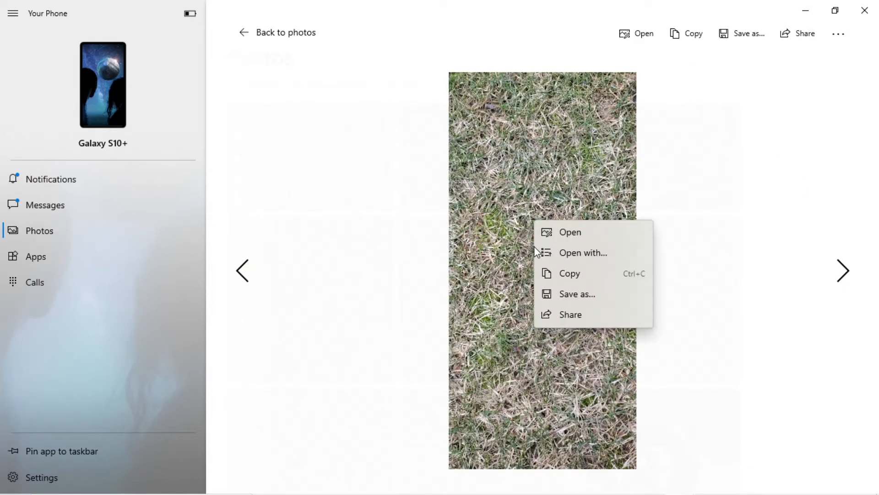
left_click(353, 238)
left_click(251, 277)
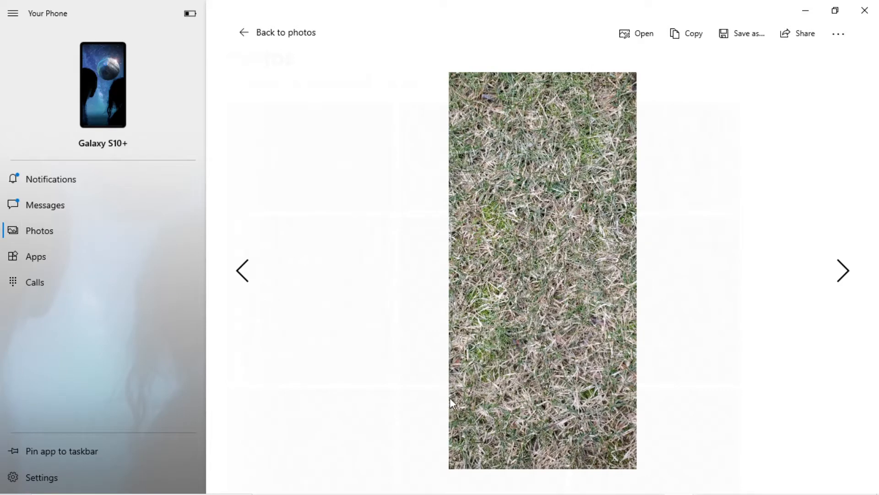
right_click(545, 250)
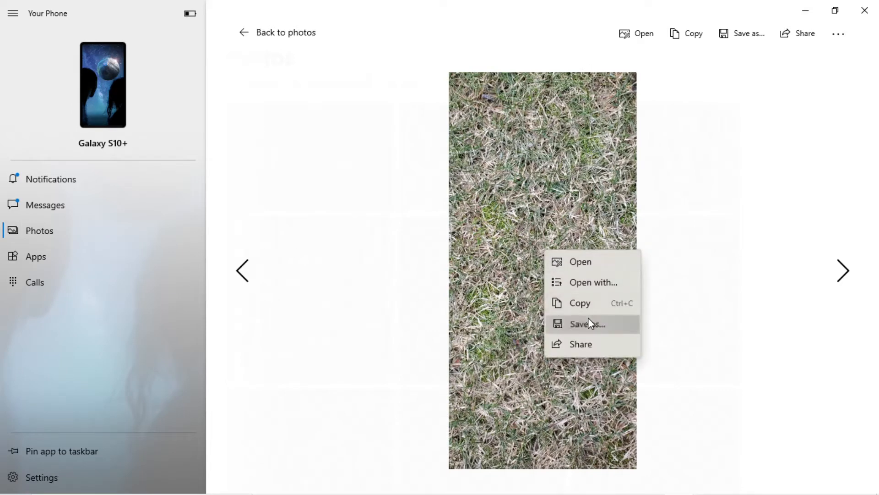
left_click(575, 323)
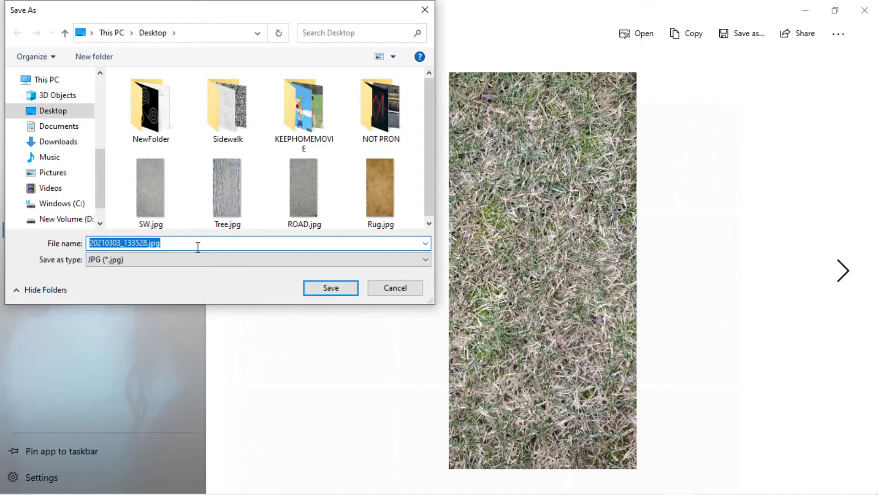
type("Grass")
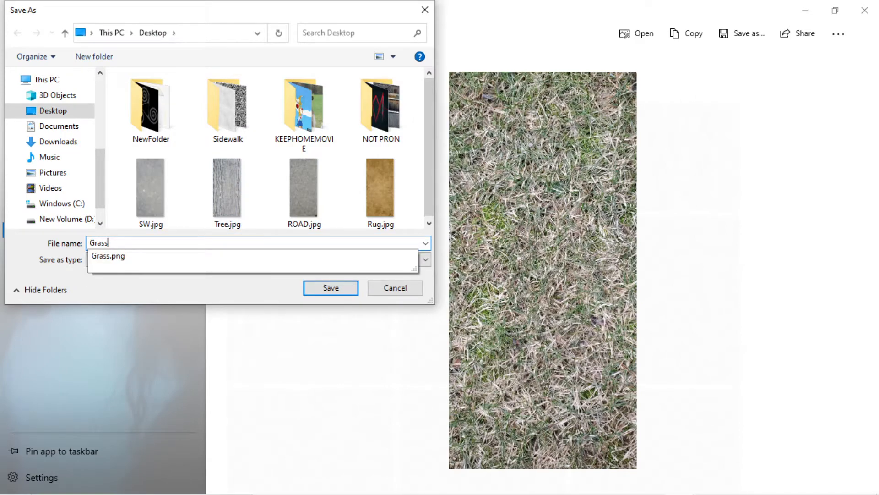
key("Return")
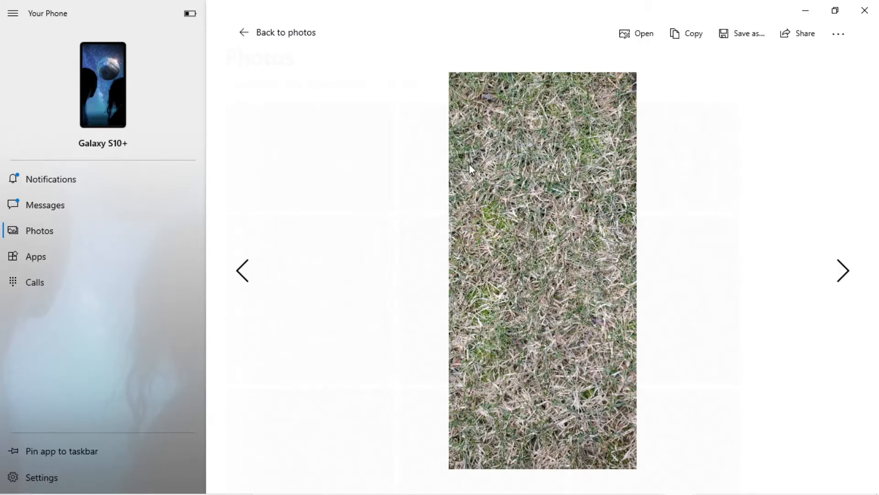
- Close all Your Phone windows and minimize Quixel Mixer to return to the online texture generator
left_click(864, 10)
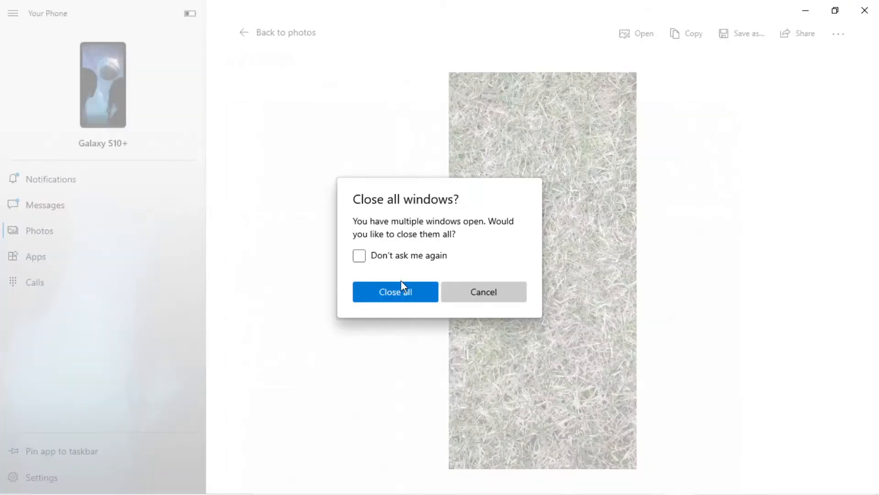
left_click(393, 297)
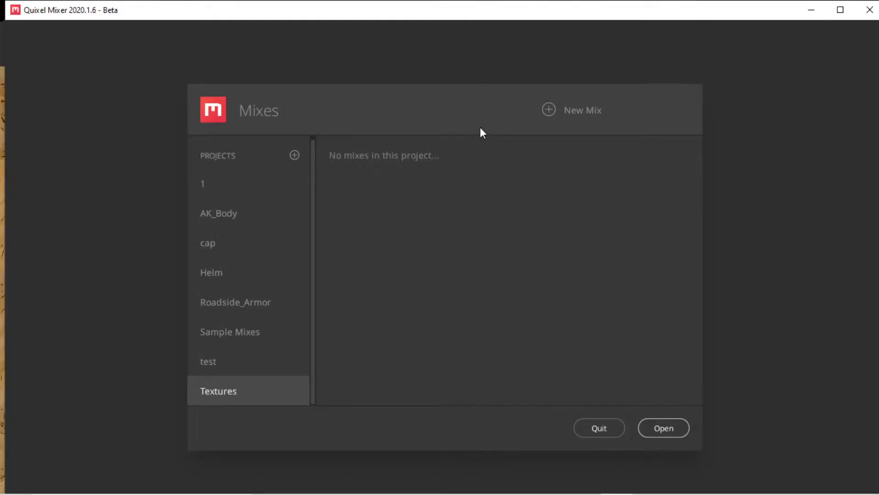
left_click(813, 11)
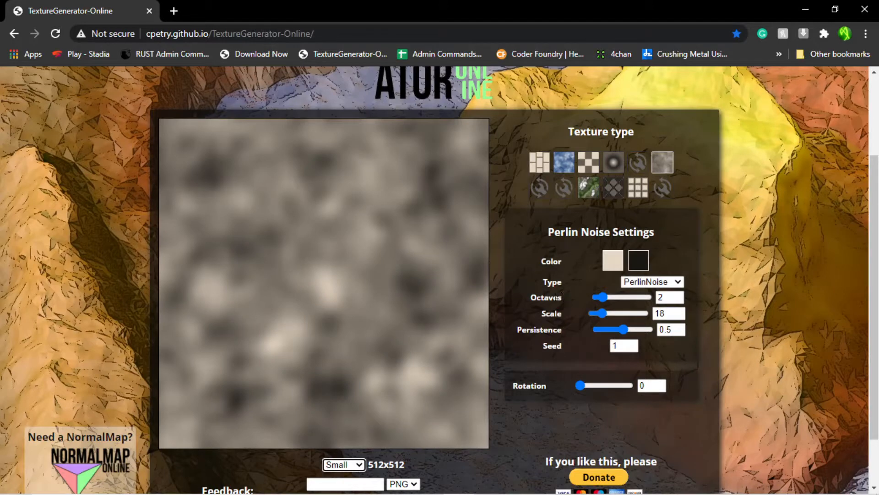
- Set the Perlin noise scale to 66, switch the texture type to Checker, and minimize the browser
left_click_drag(602, 313, 627, 314)
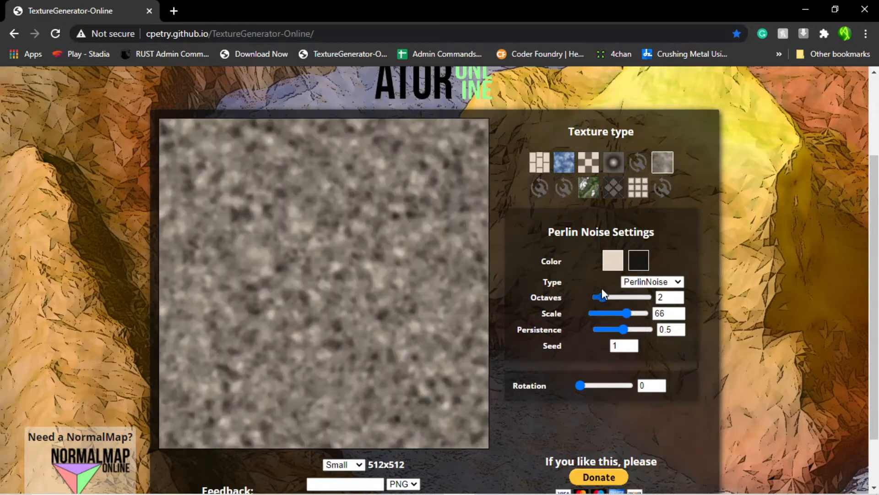
left_click(585, 166)
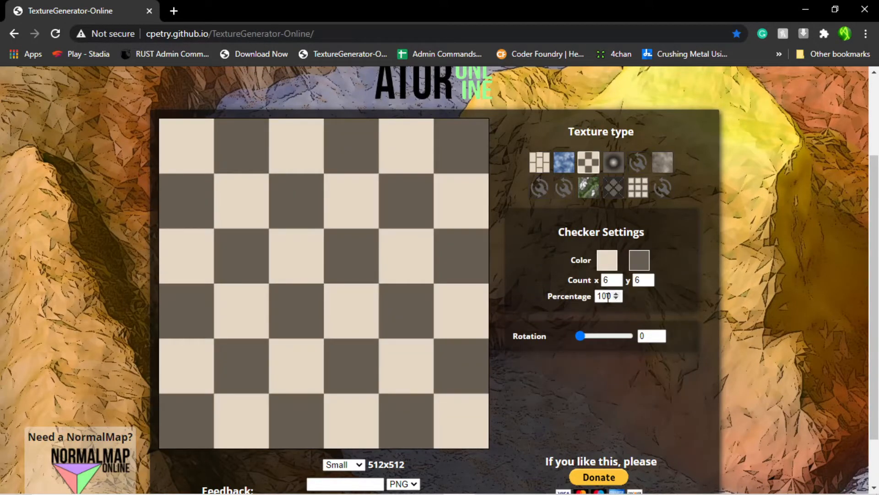
left_click(806, 9)
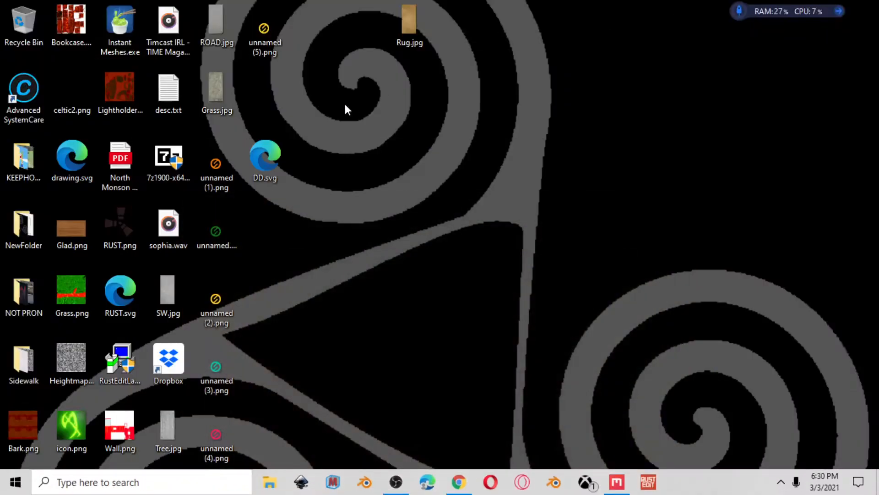
- Create a folder named Textures on the desktop
right_click(353, 156)
mouse_move(412, 281)
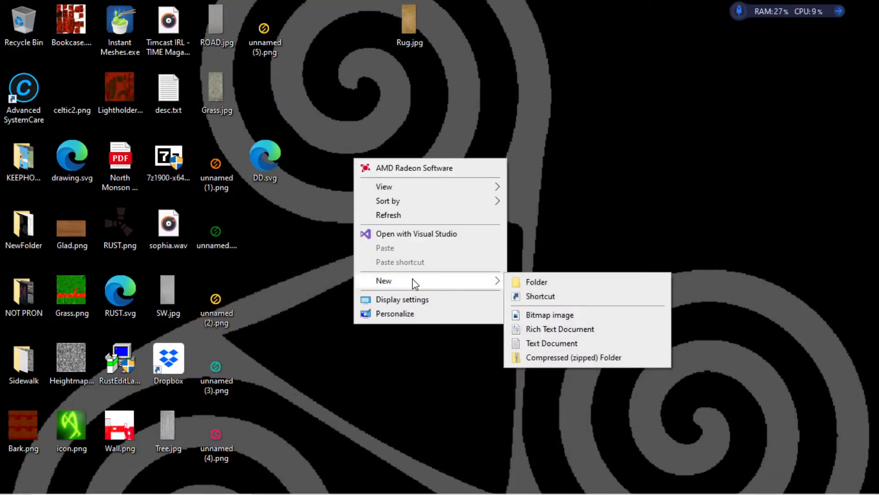
left_click(555, 283)
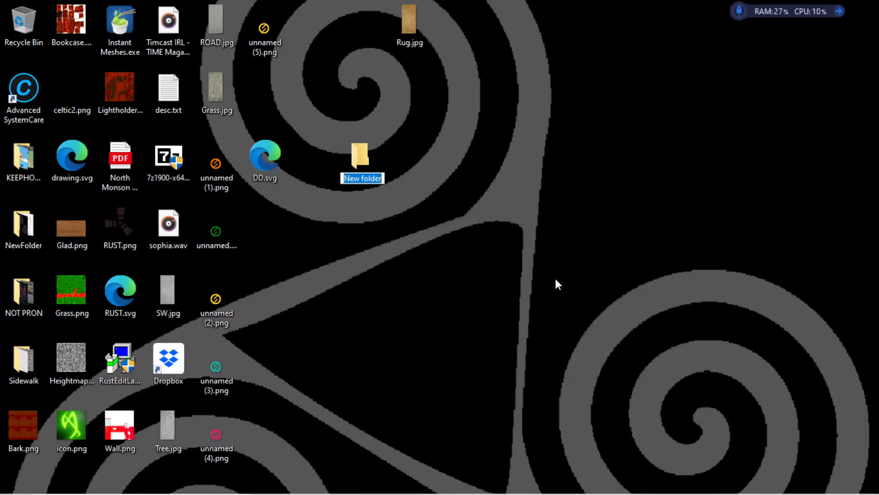
type("Te")
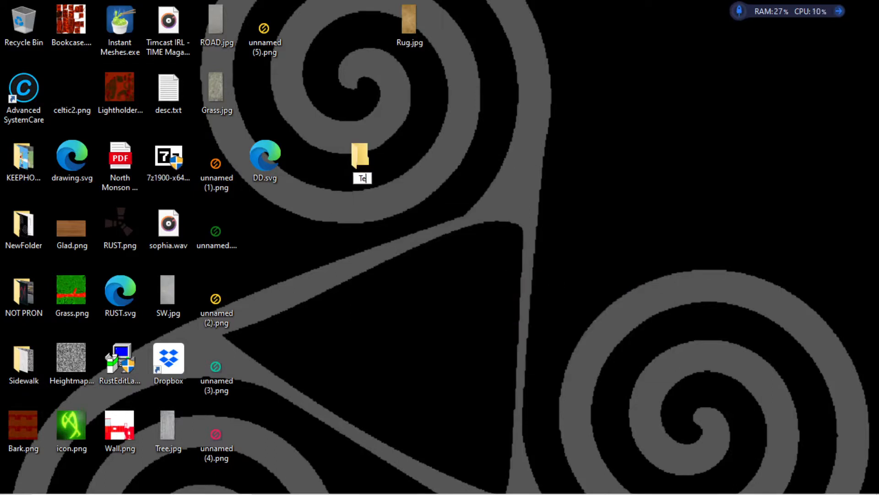
type("xtures")
key("Return")
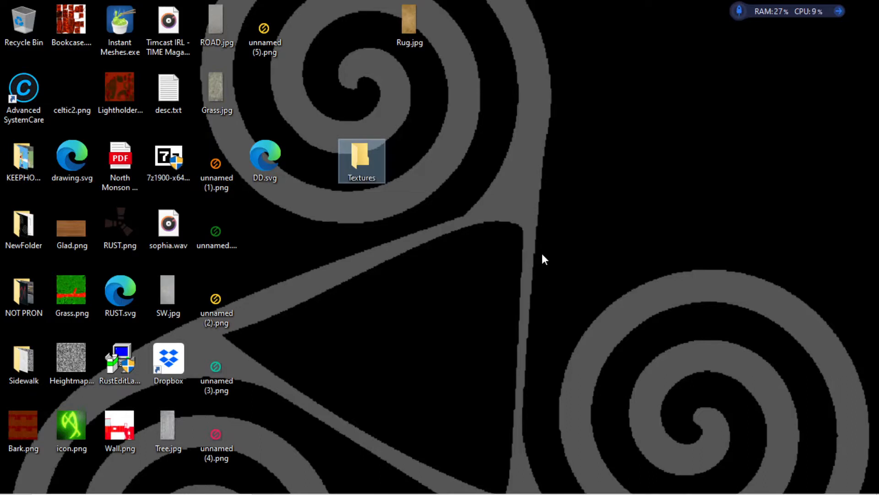
- Move ROAD.jpg, Grass.jpg, Rug.jpg, Tree.jpg and SW.jpg from the desktop into the Textures folder, and open that folder maximized
left_click_drag(213, 22, 364, 153)
left_click_drag(415, 35, 353, 160)
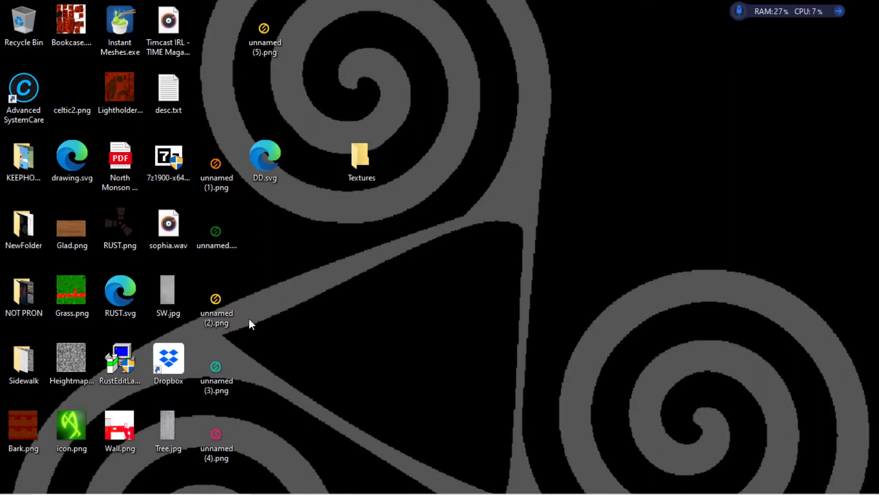
left_click_drag(163, 416, 370, 167)
left_click_drag(172, 284, 358, 150)
double_click(358, 150)
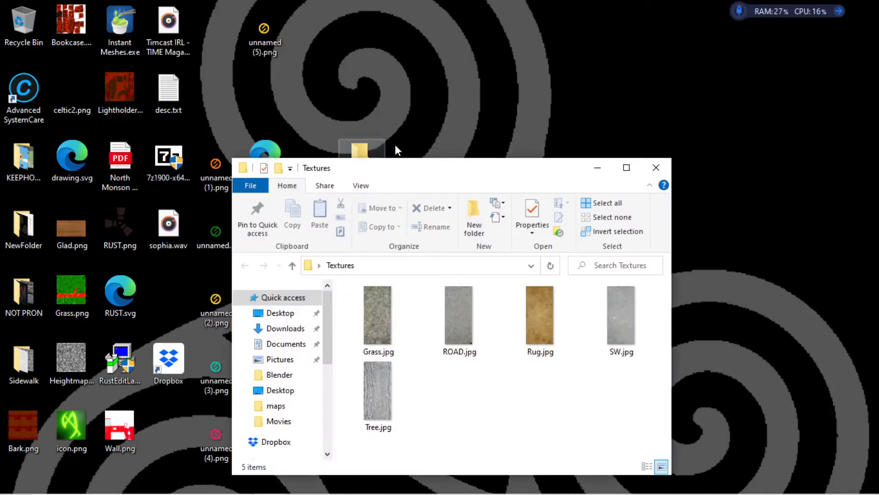
left_click_drag(463, 179, 433, 30)
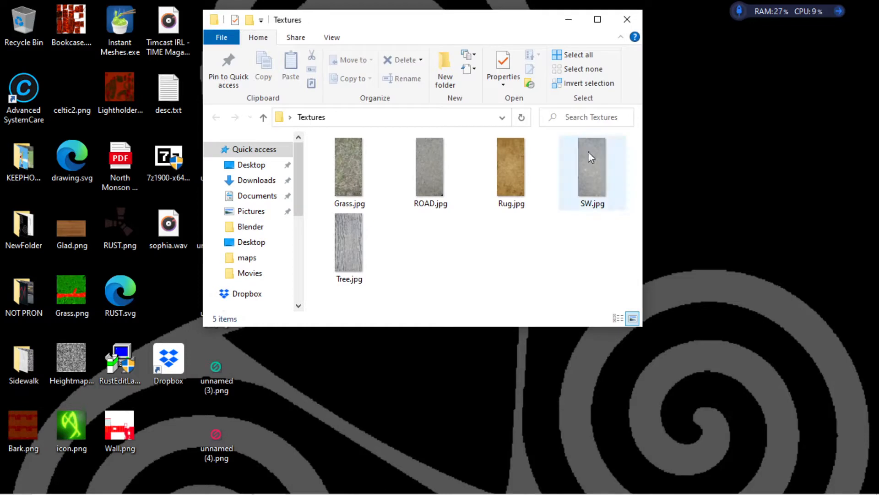
left_click_drag(448, 24, 471, 1)
- Create a subfolder named Grass inside the Textures folder
right_click(151, 230)
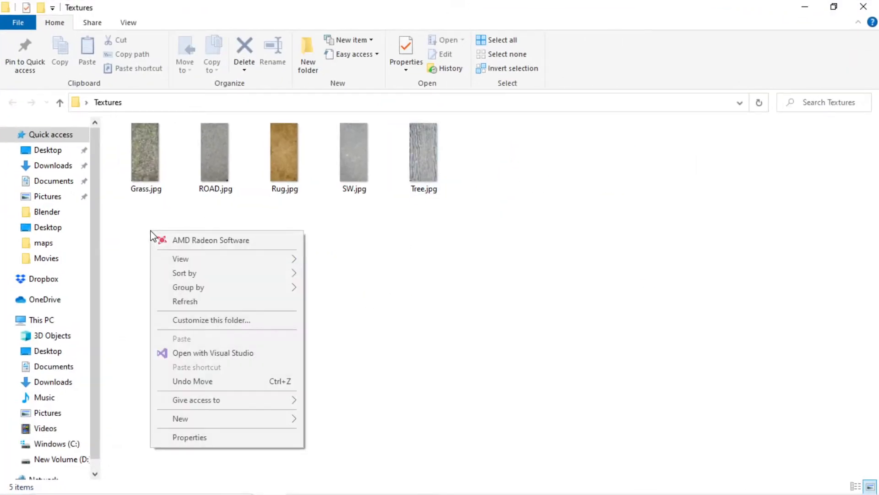
mouse_move(243, 421)
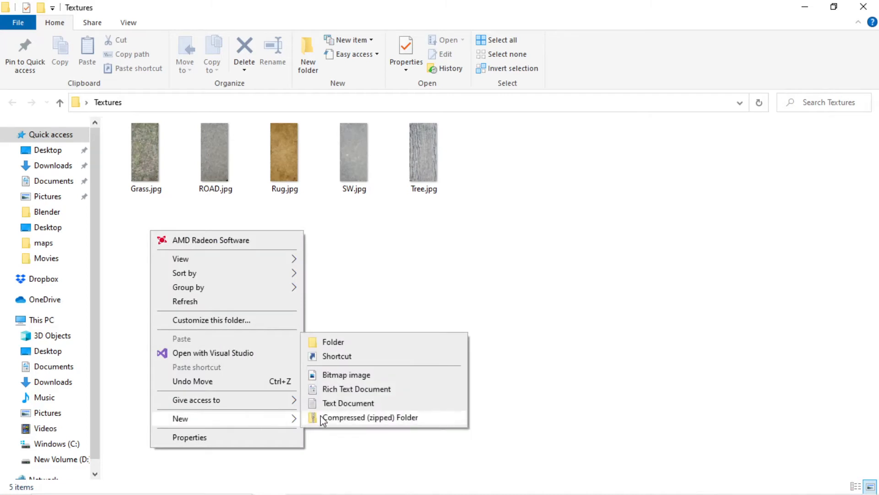
left_click(384, 346)
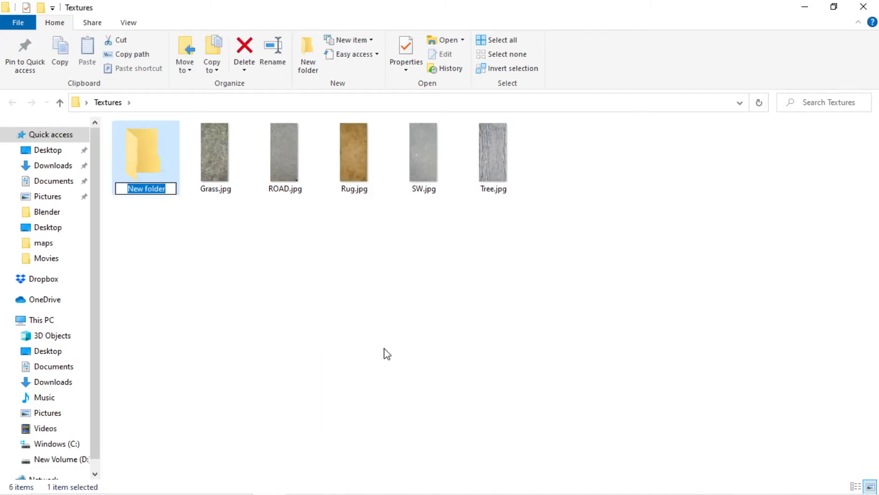
type("Grass")
key("Return")
- Copy the Grass folder and paste four duplicates of it into the Textures folder
right_click(134, 162)
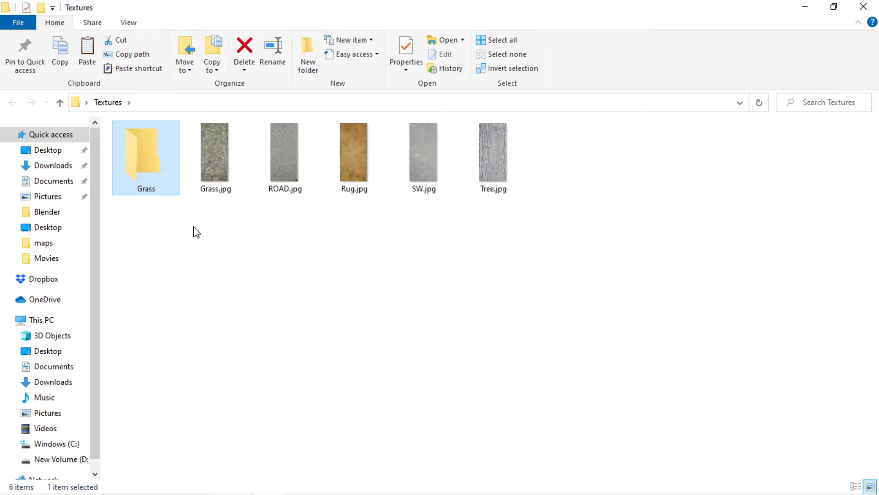
right_click(194, 227)
mouse_move(265, 402)
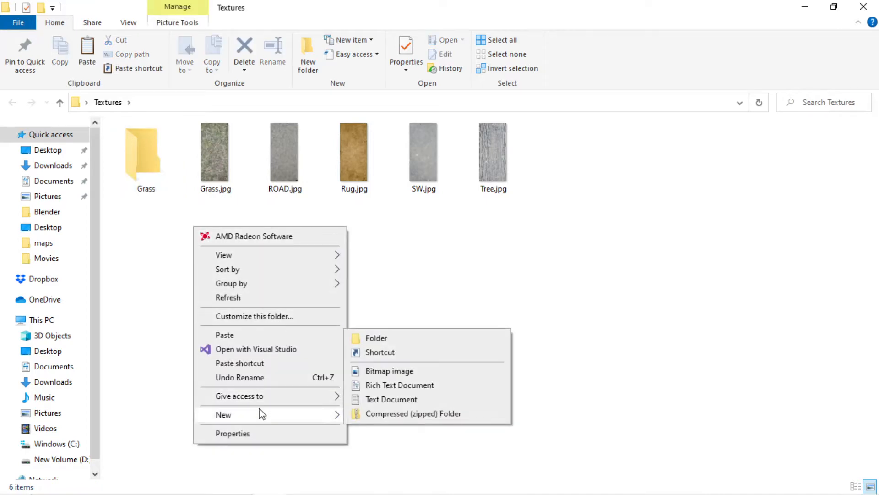
left_click(175, 363)
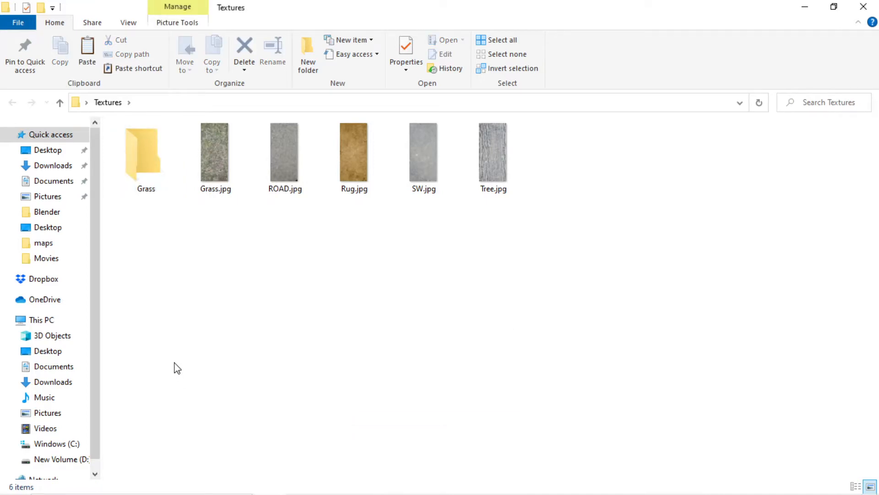
key("ctrl+v")
key("ctrl+v")
key("ctrl+v")
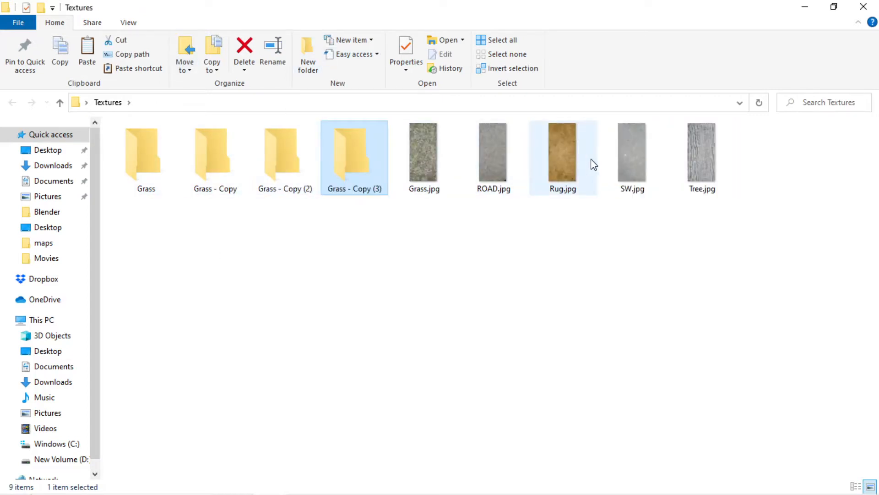
key("ctrl+v")
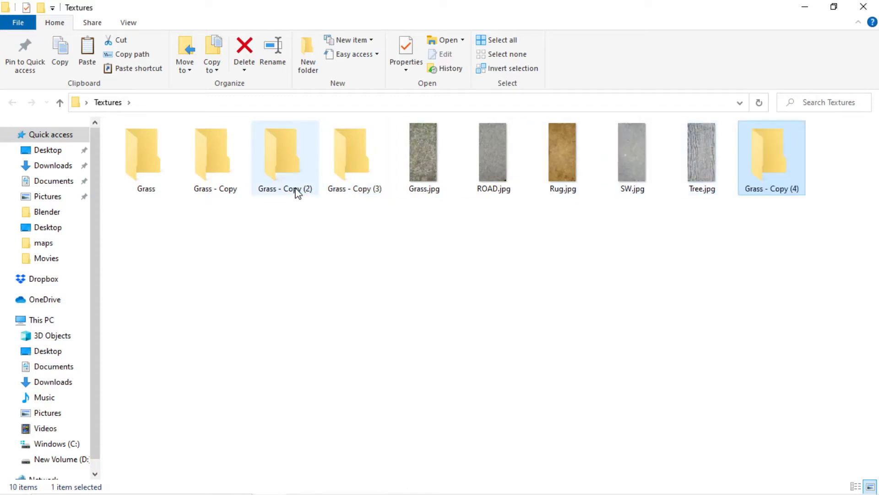
- Rename the "Grass - Copy (4)" folder as Tree and move Tree.jpg into it
left_click(769, 208)
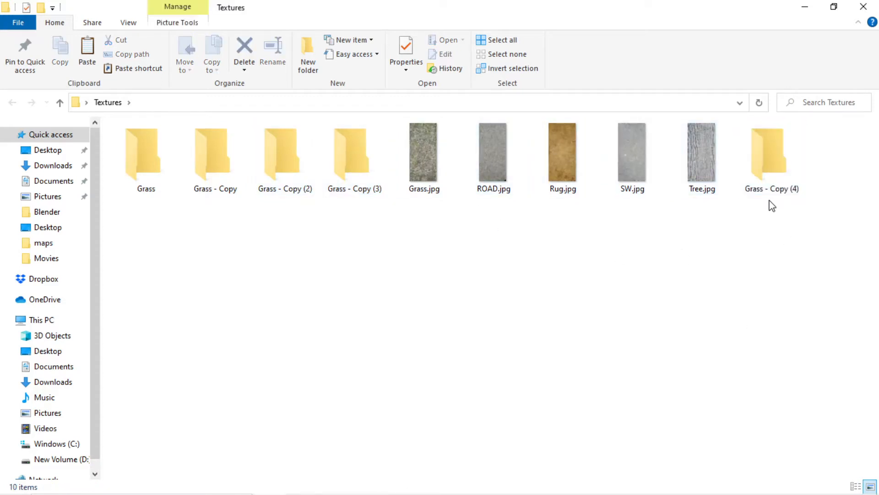
left_click(703, 170)
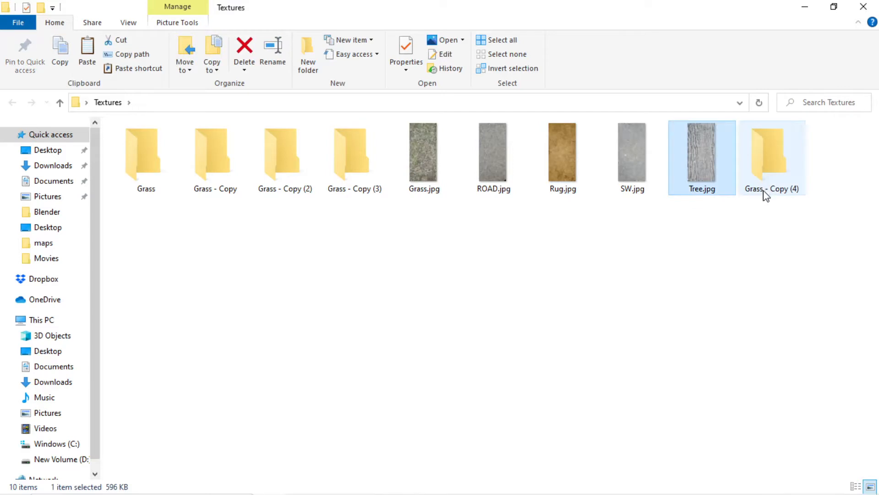
left_click(762, 190)
left_click(760, 189)
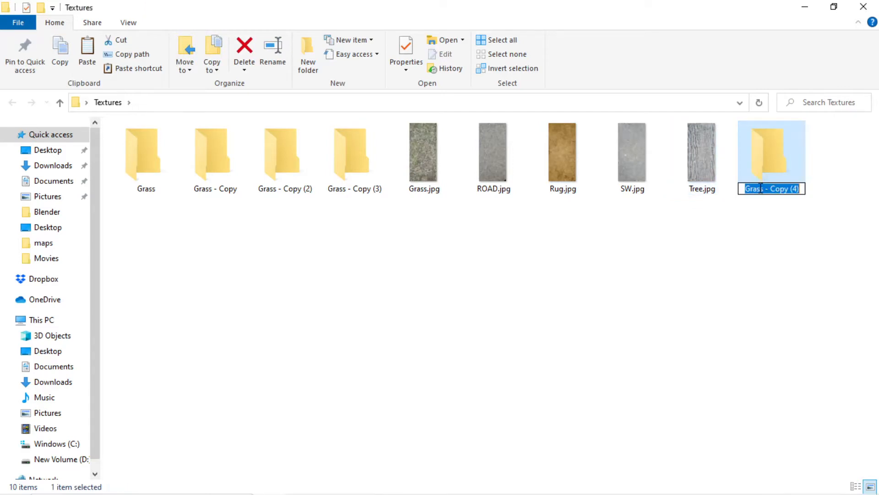
type("Tree")
key("Return")
left_click(700, 164)
left_click_drag(699, 164, 753, 170)
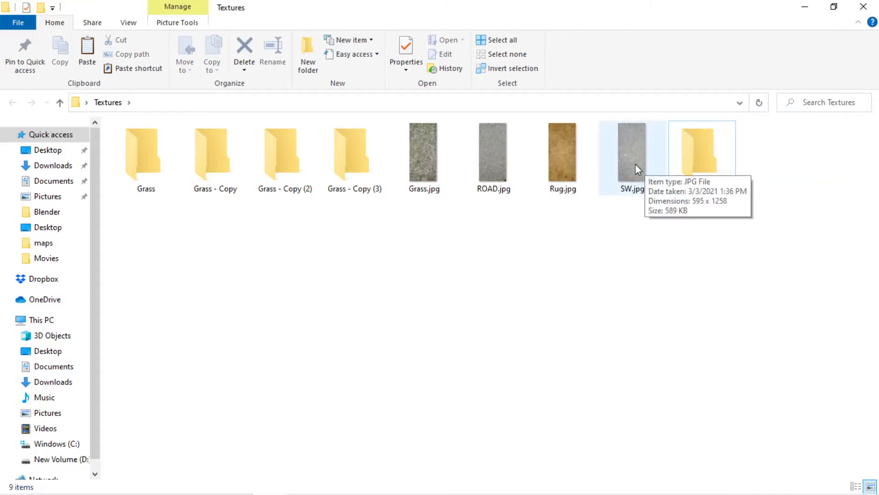
- Rename the "Grass - Copy" folder as SW, and move SW.jpg and Grass.jpg into their matching folders
left_click(216, 196)
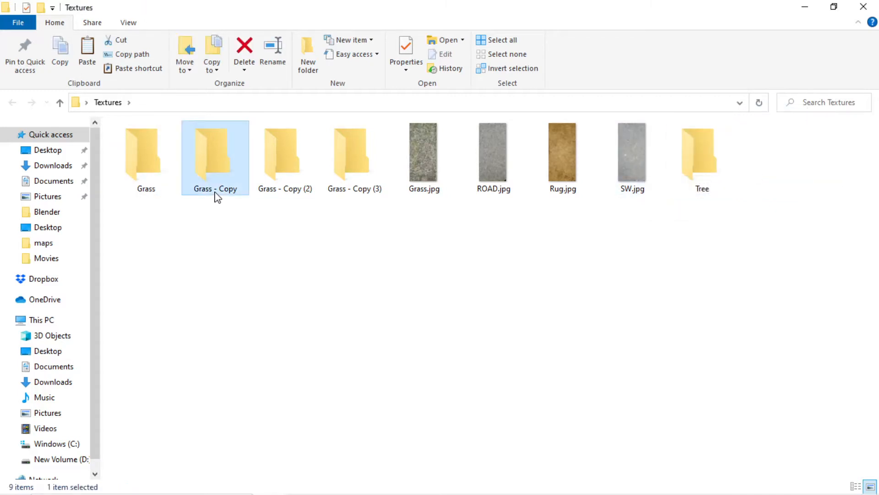
left_click(216, 190)
type("SW")
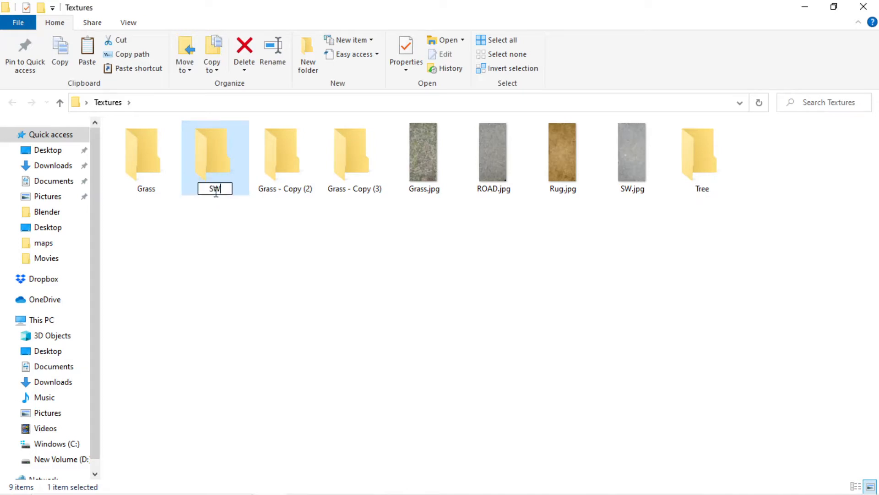
key("Return")
left_click_drag(631, 166, 212, 179)
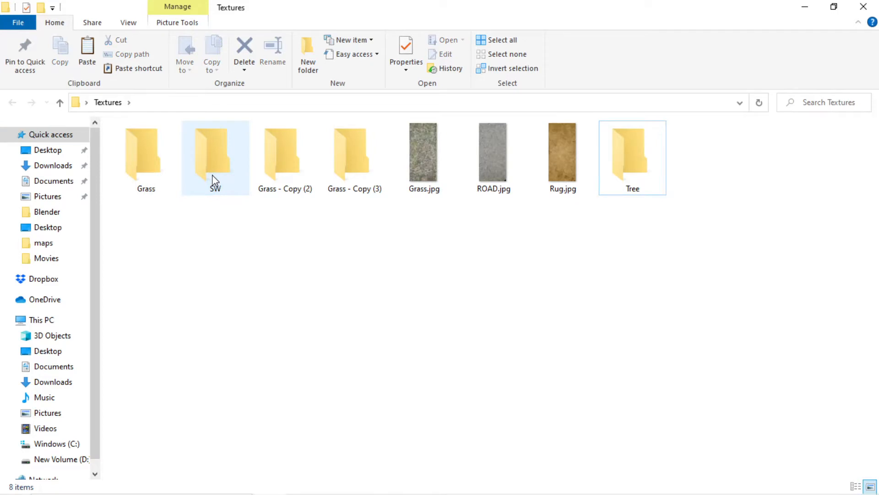
left_click_drag(420, 177, 146, 175)
- Rename the "Grass - Copy (2)" folder as Road and move ROAD.jpg into it
left_click(290, 194)
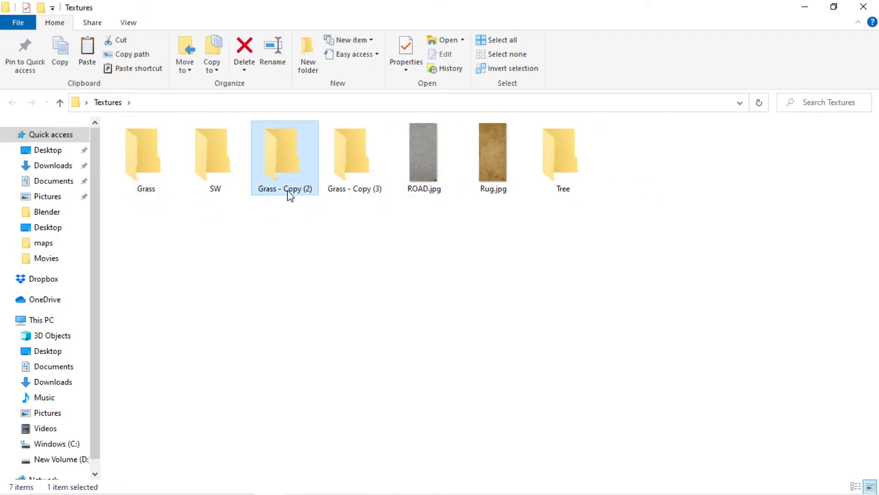
left_click(289, 188)
type("Road")
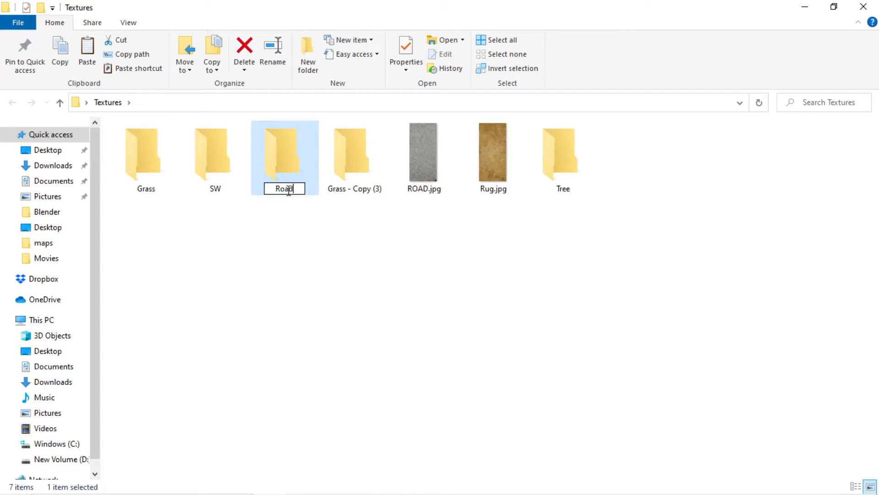
key("Return")
left_click_drag(424, 174, 288, 166)
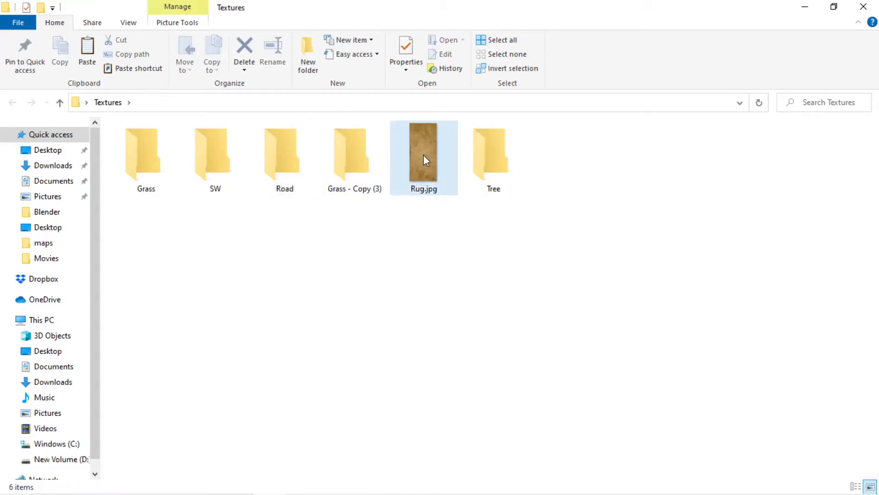
- Rename the "Grass - Copy (3)" folder as Rug and move Rug.jpg into it
left_click(425, 196)
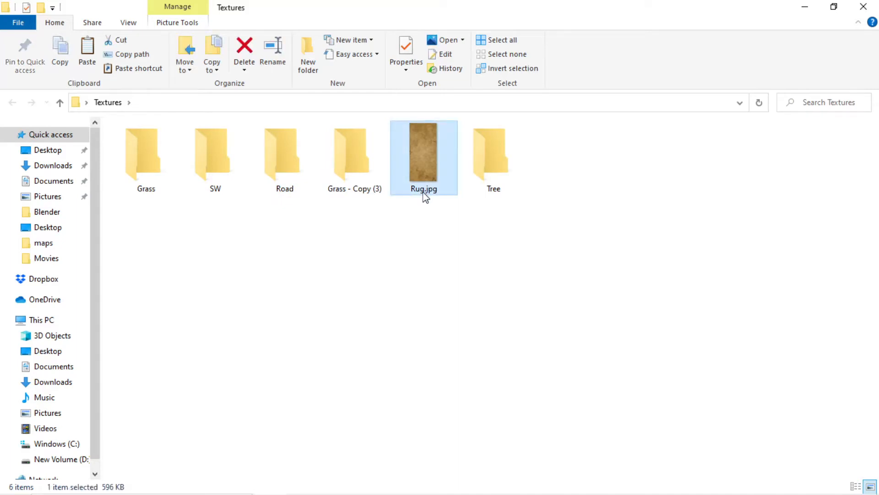
left_click(374, 193)
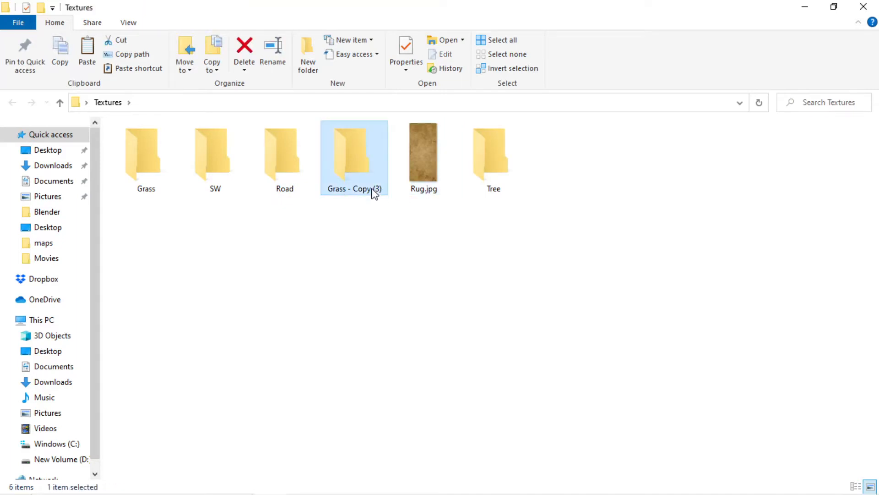
left_click(374, 190)
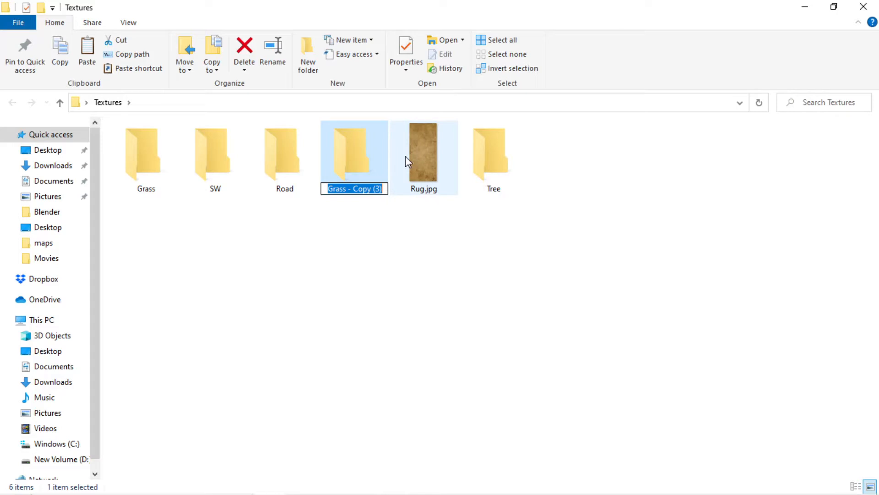
type("Ru")
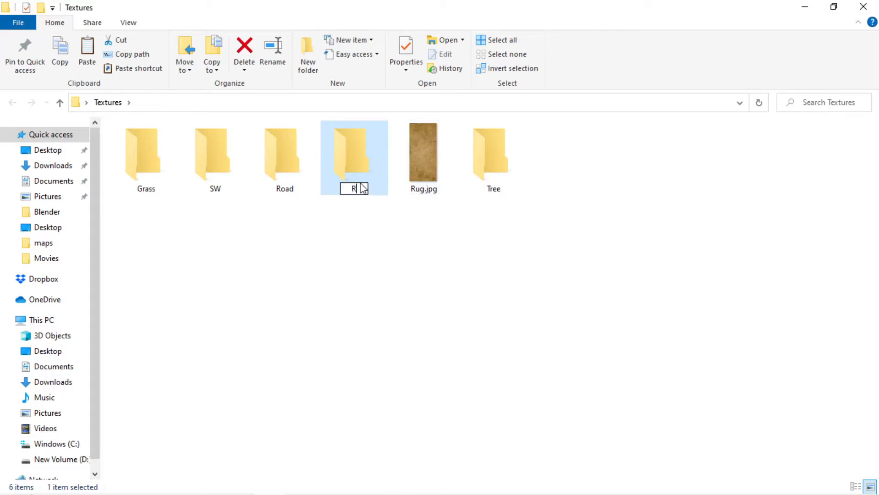
type("g")
key("Return")
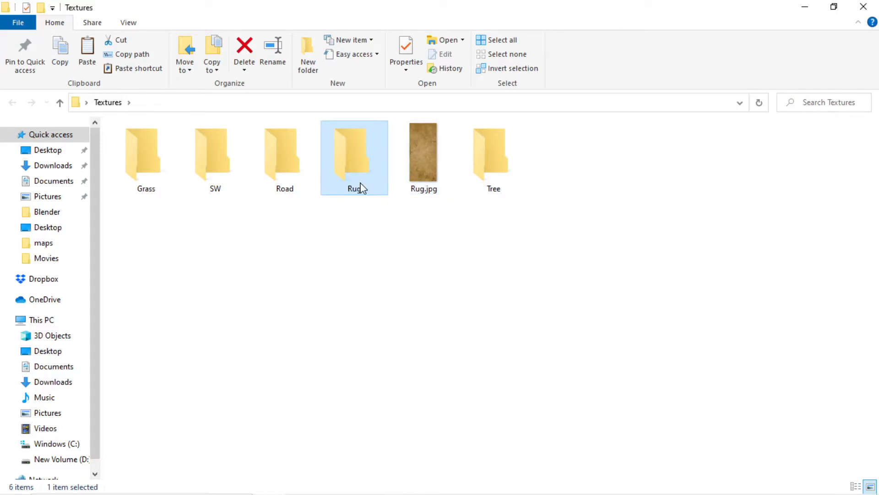
left_click(424, 159)
left_click_drag(424, 155, 359, 160)
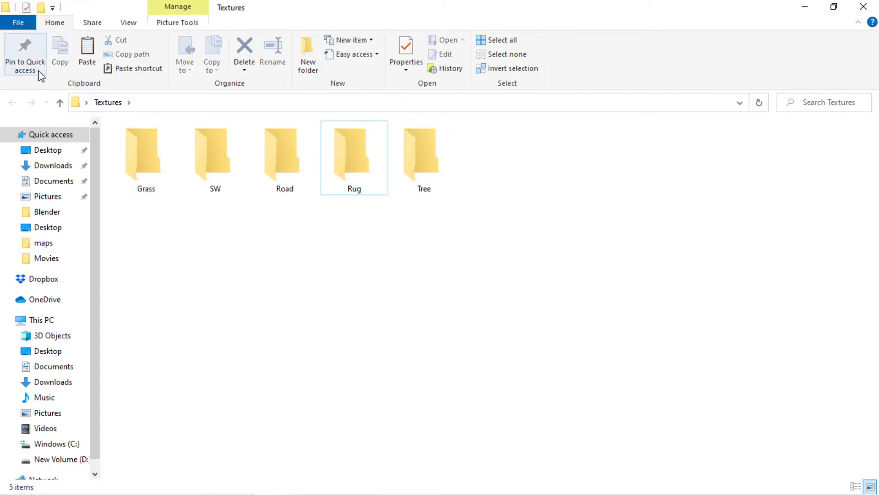
- Open the Grass folder to check its image, and launch GIMP 2.10.22
double_click(164, 164)
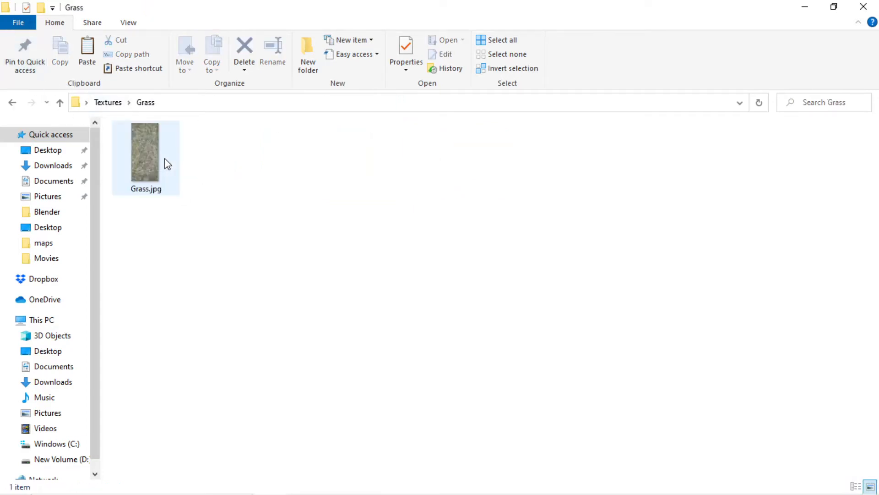
left_click(157, 169)
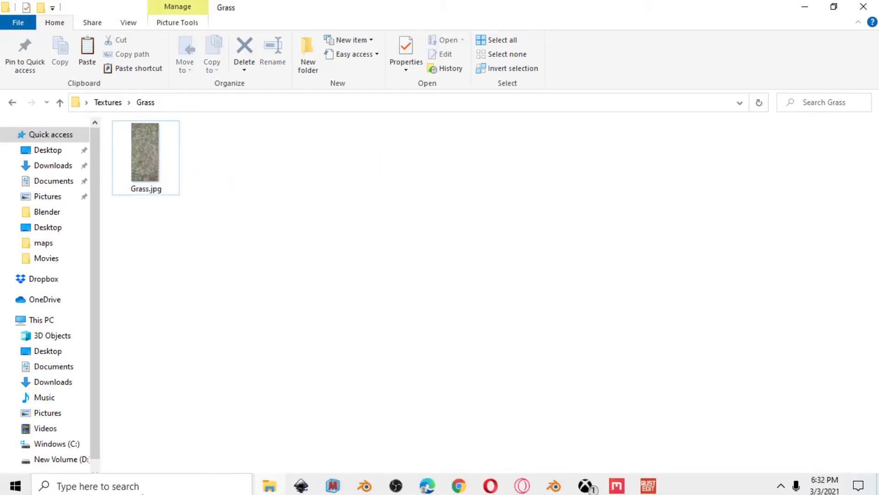
left_click(144, 482)
type("Gimp")
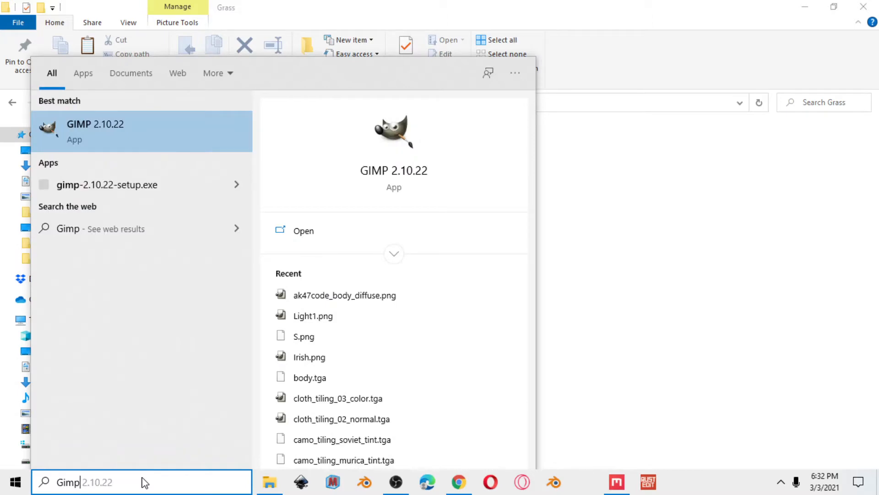
key("Return")
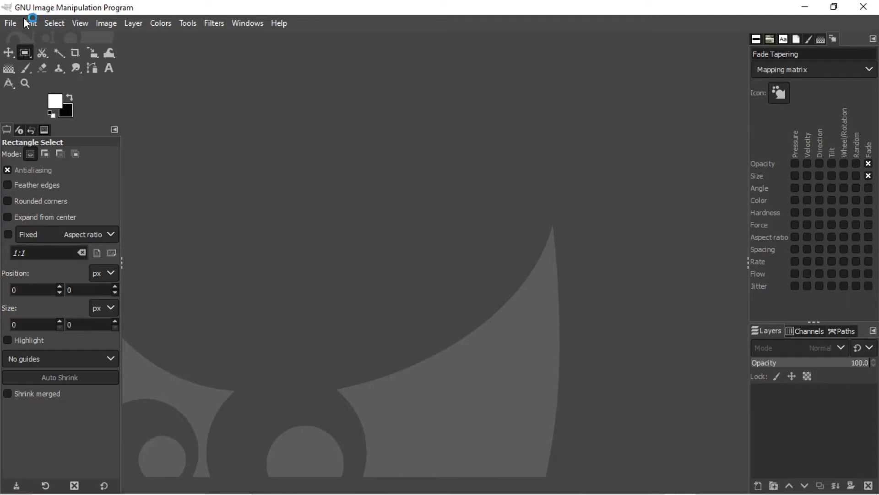
- Create a new image with a width and height of 1024 px
left_click(10, 24)
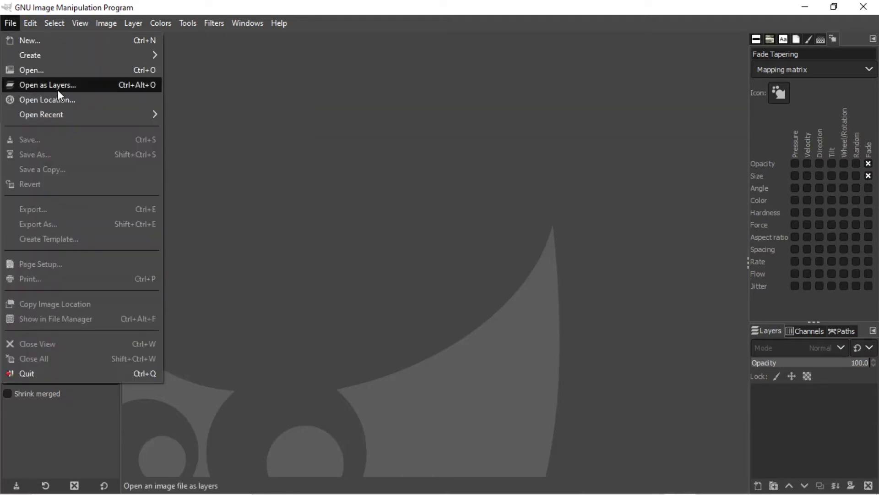
mouse_move(86, 53)
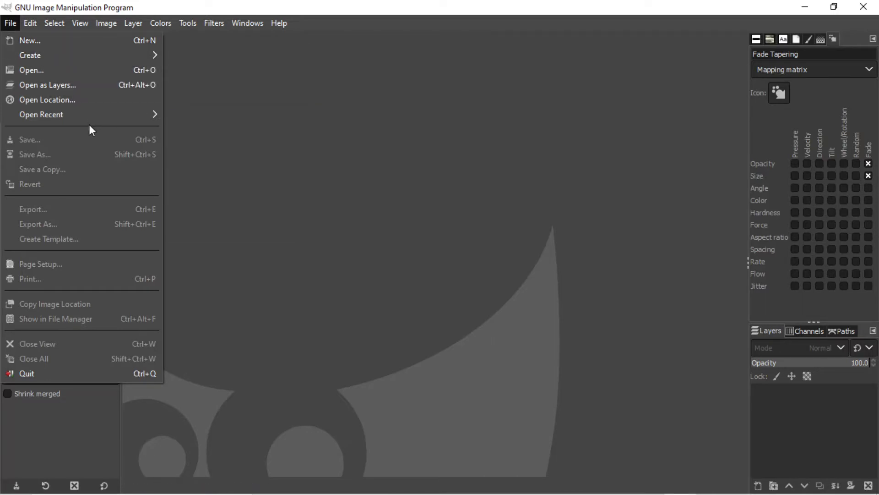
left_click(92, 43)
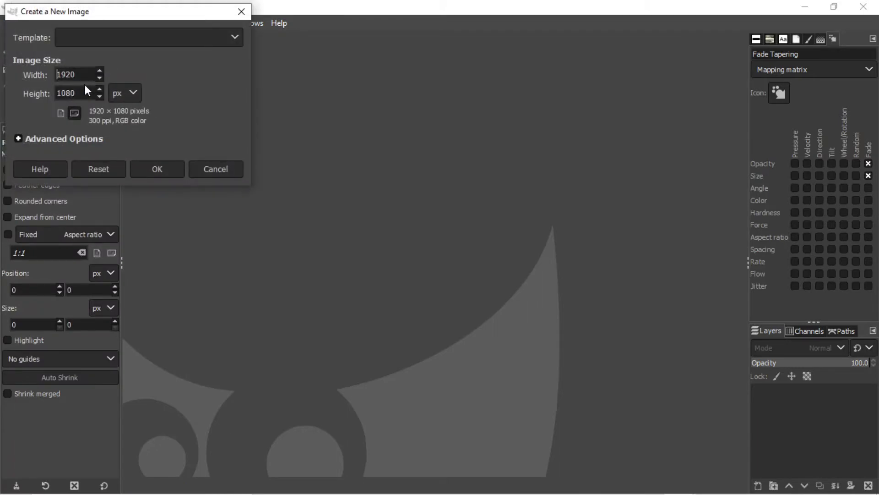
left_click_drag(93, 74, 24, 79)
type("1024")
key("Tab")
left_click_drag(76, 93, 55, 95)
key("Return")
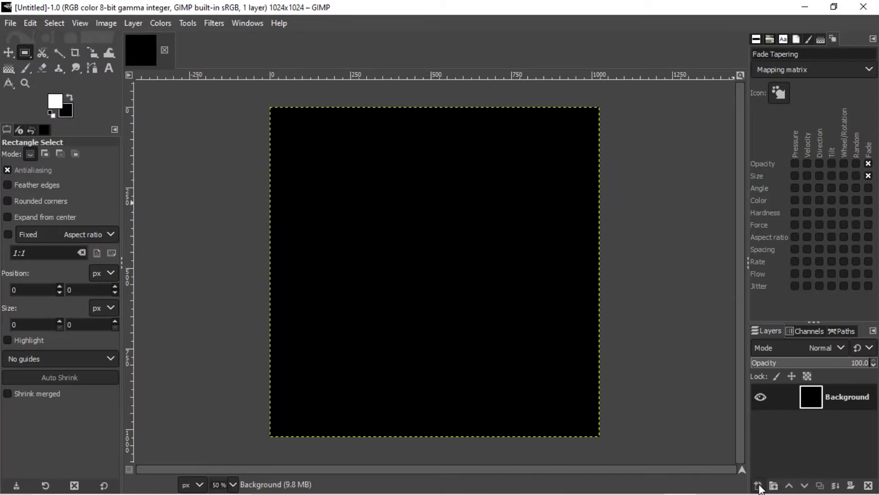
- Add a transparent 1024 × 1024 px layer named Temp and delete the Background layer
left_click(757, 485)
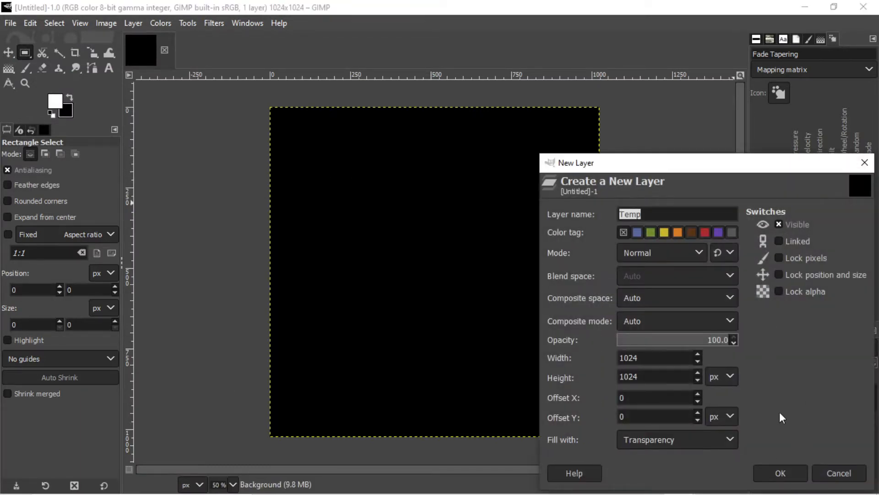
left_click(781, 472)
left_click(814, 424)
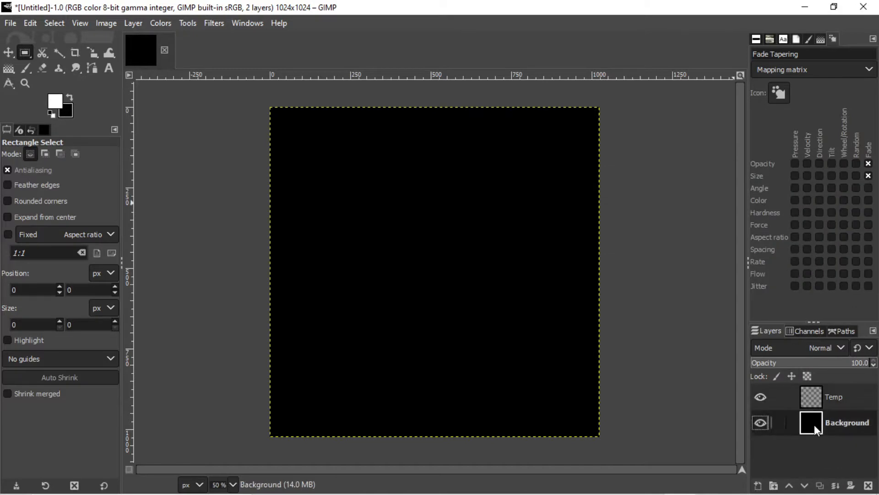
left_click(869, 487)
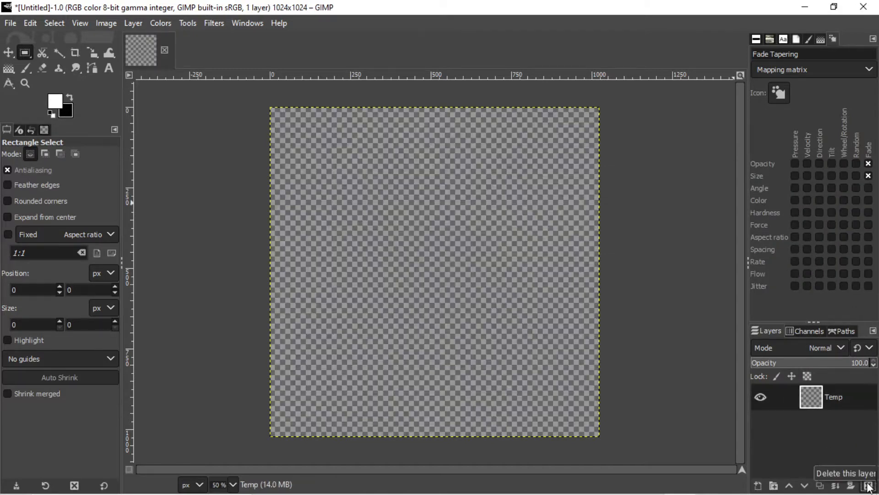
- Open Grass.jpg from Desktop/Textures/Grass as a layer, keeping its original orientation and converting it to the built-in sRGB profile
left_click(14, 26)
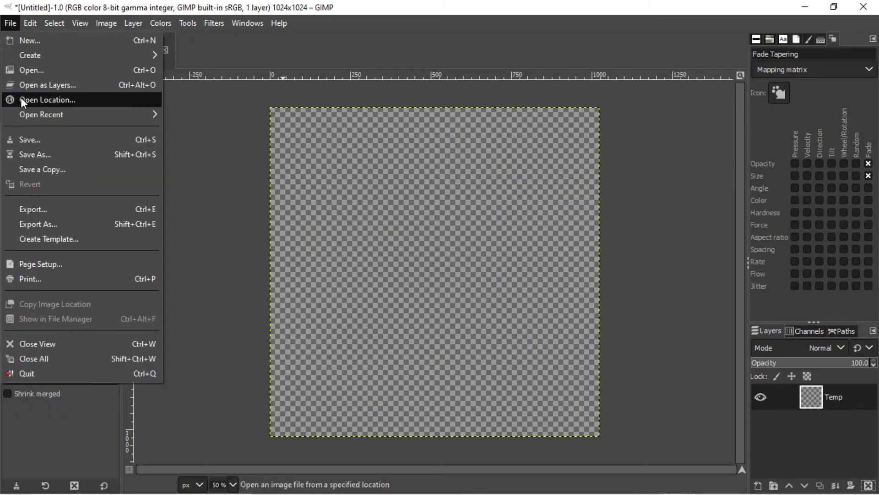
left_click(30, 85)
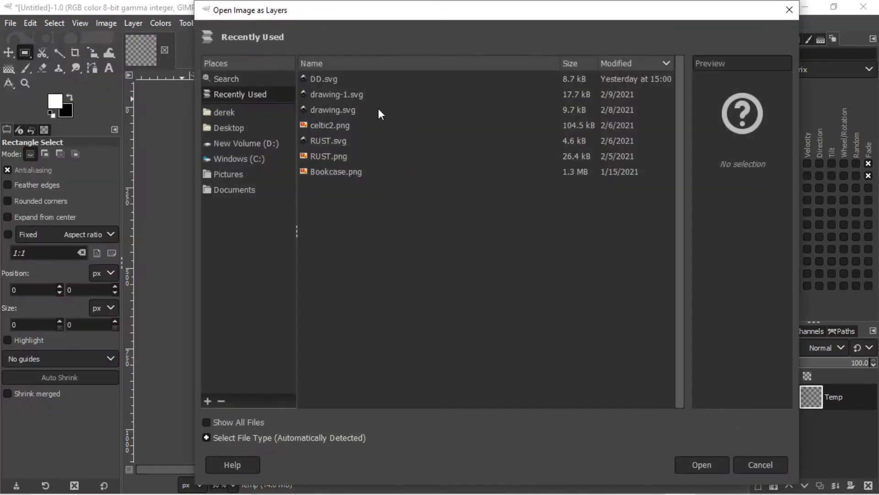
left_click(240, 130)
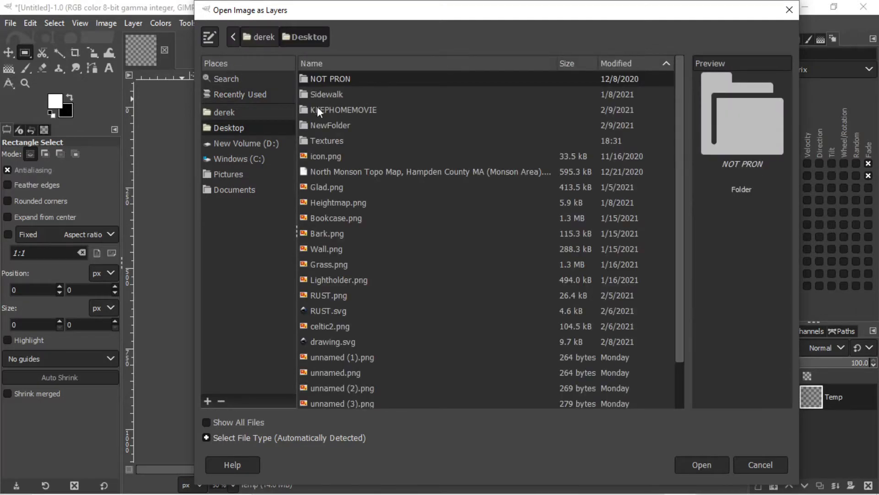
scroll(345, 292, "down", 1)
scroll(345, 292, "up", 1)
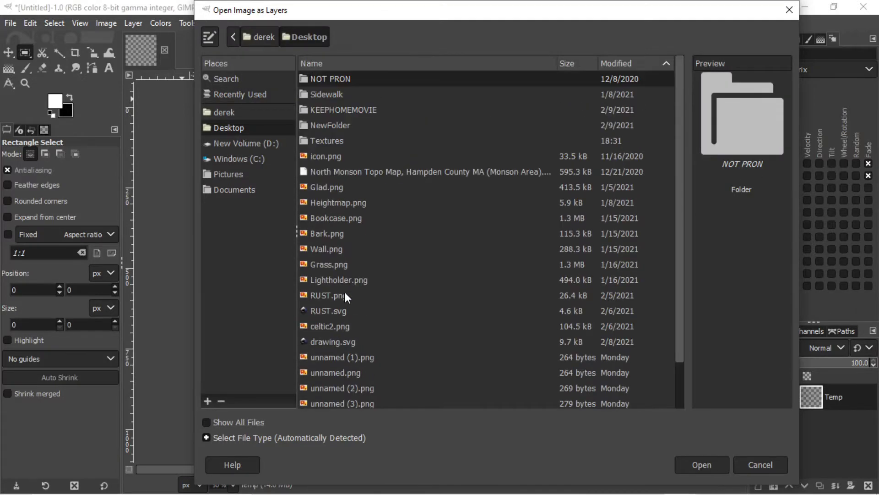
double_click(329, 141)
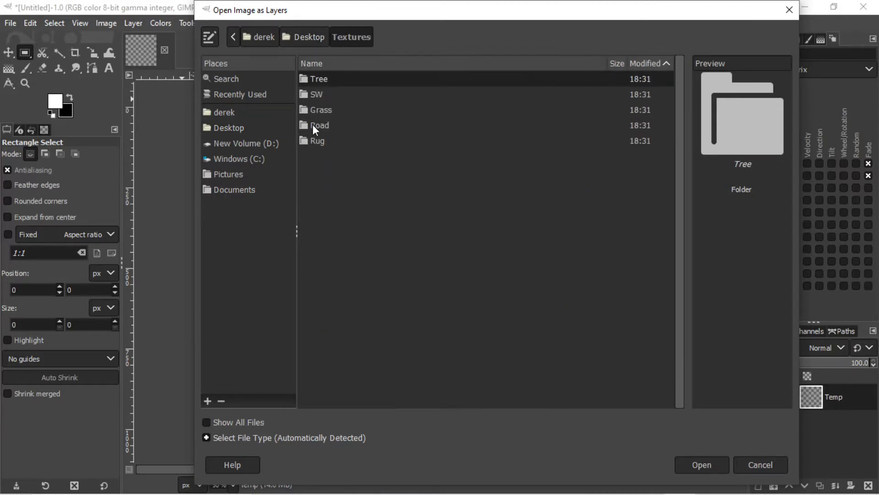
double_click(320, 110)
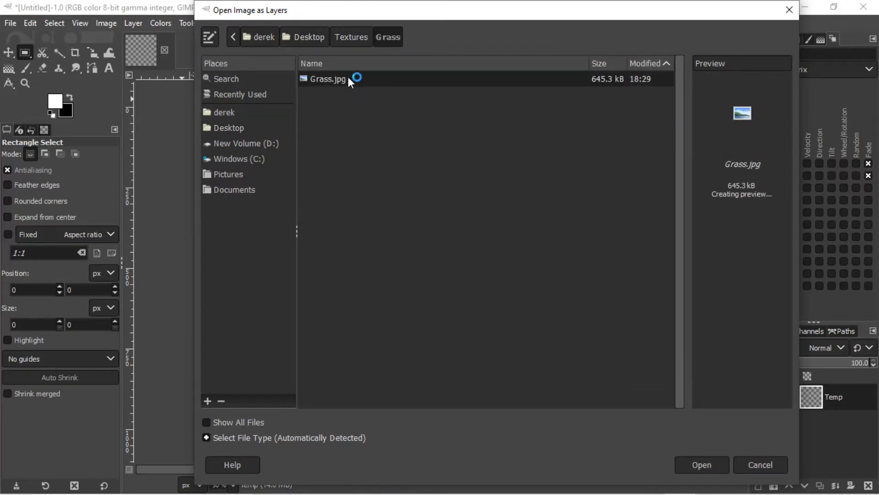
double_click(328, 79)
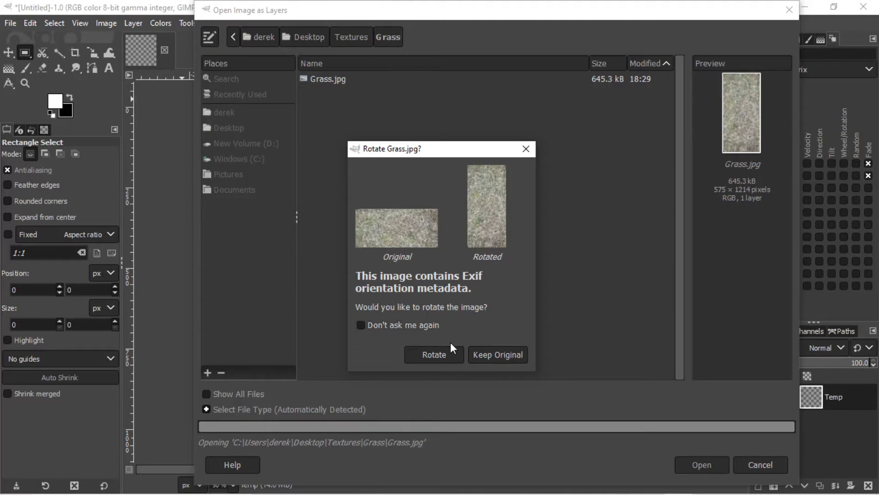
left_click(478, 354)
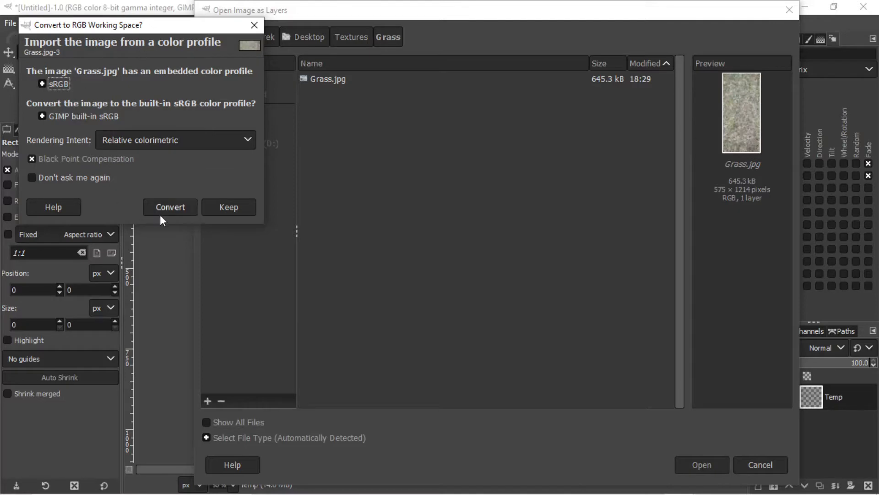
left_click(189, 206)
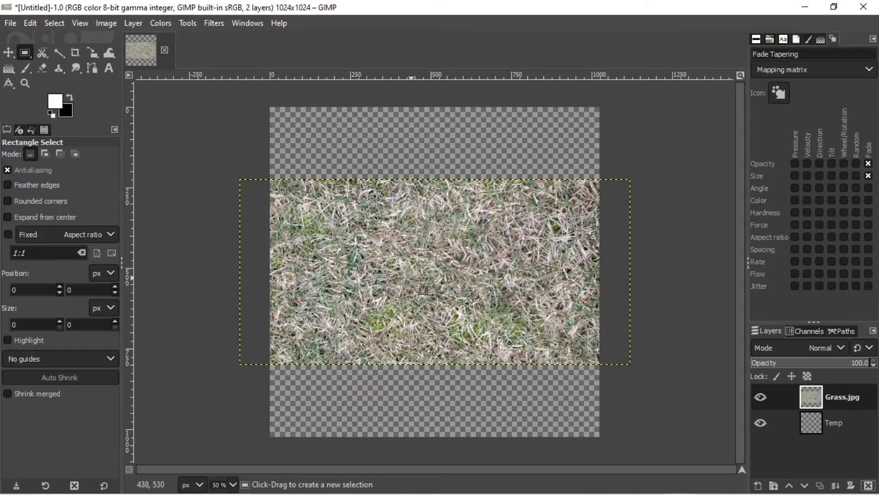
- Move the Grass.jpg layer up so its upper edge meets the top of the canvas
key("m")
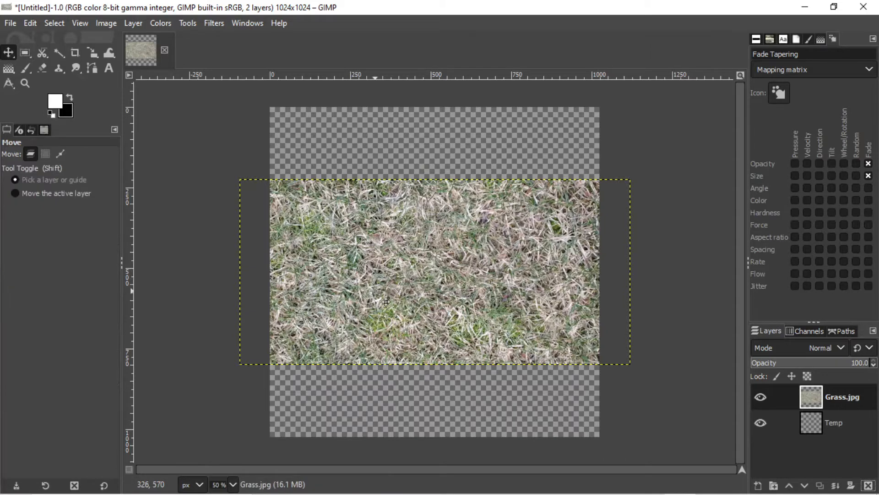
key("g")
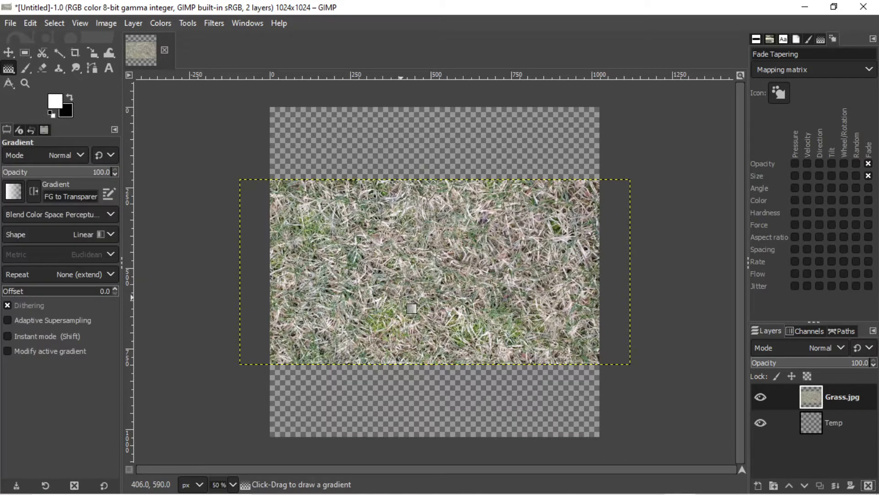
key("m")
left_click_drag(424, 298, 431, 228)
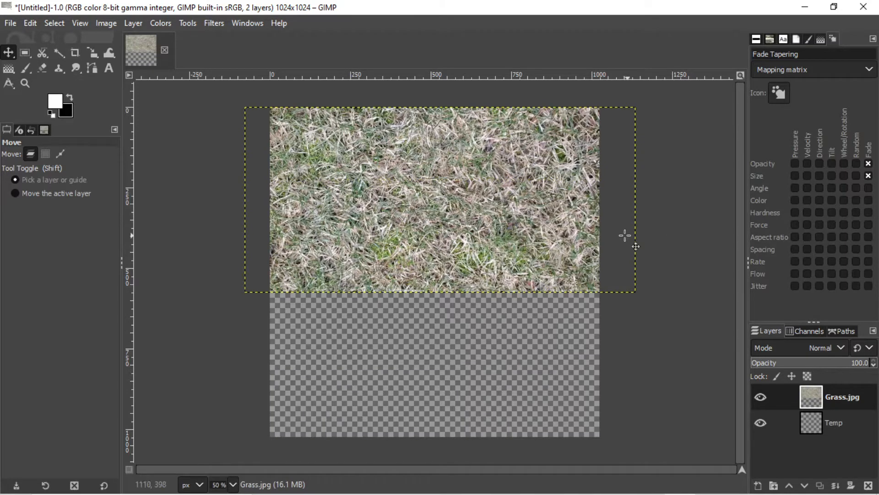
- Try to fill the empty lower part of the canvas with a pasted copy of the grass layer
key("ctrl")
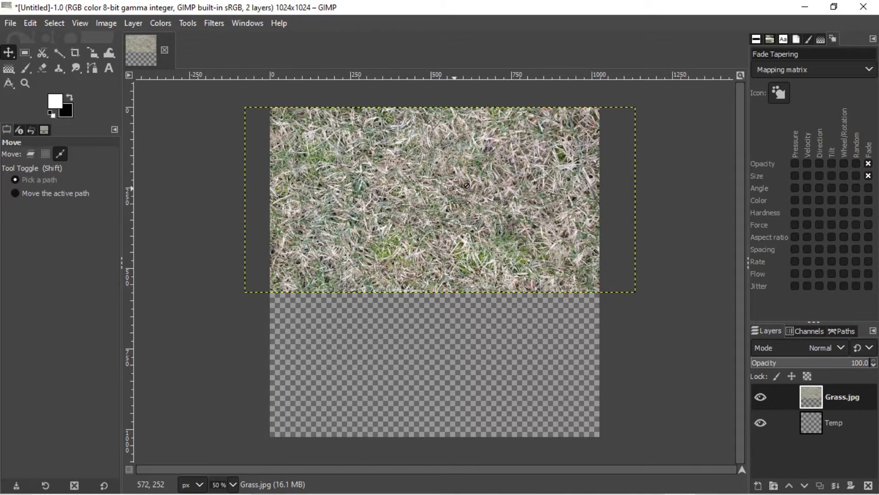
key("ctrl+c")
key("ctrl+v")
left_click_drag(454, 188, 451, 364)
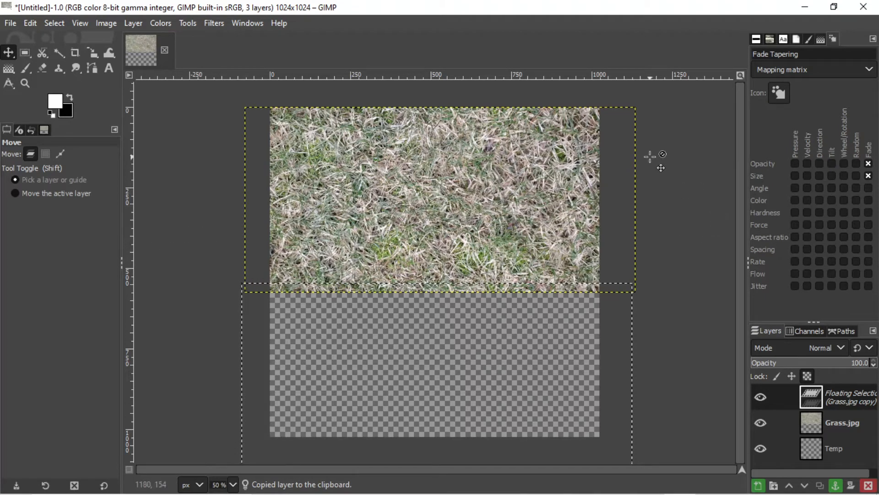
key("r")
left_click(649, 155)
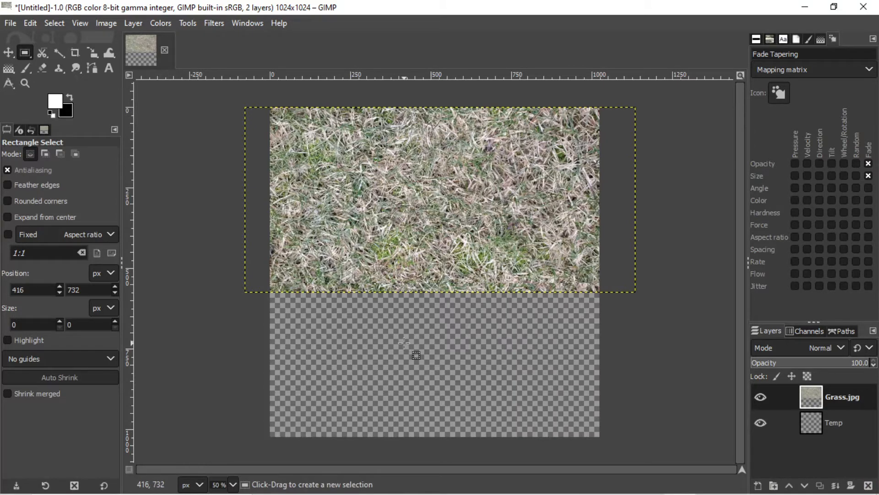
left_click(818, 424)
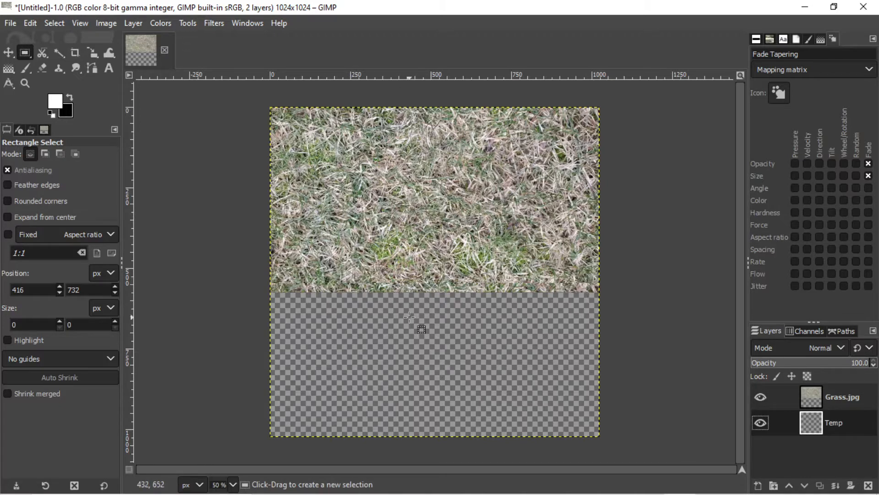
scroll(385, 324, "up", 3, "ctrl")
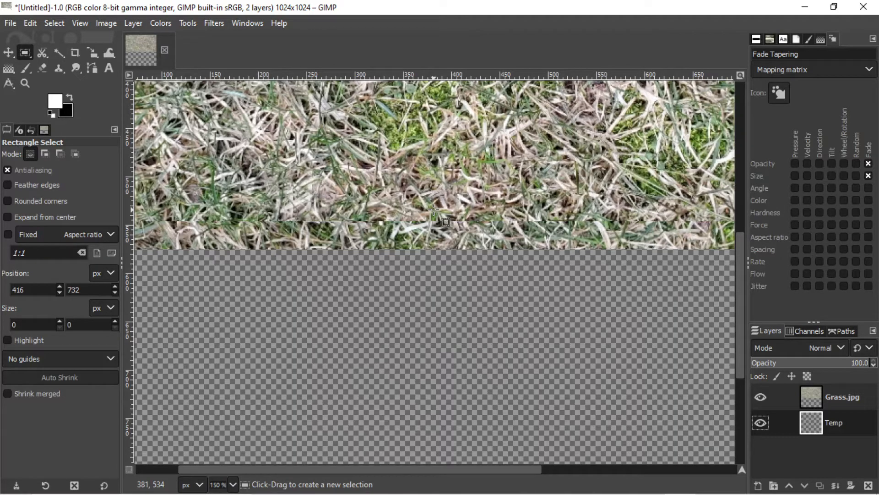
scroll(433, 209, "down", 3, "ctrl")
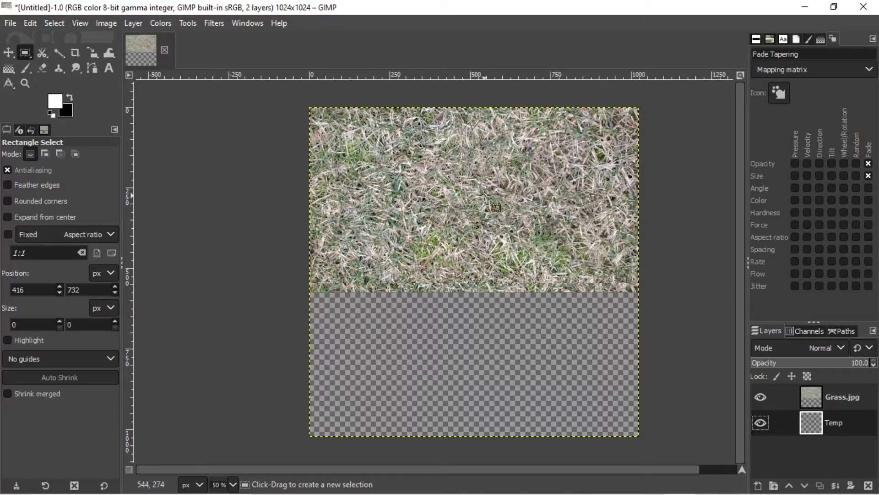
- Create a new image with a width and height of 512 px
left_click(8, 24)
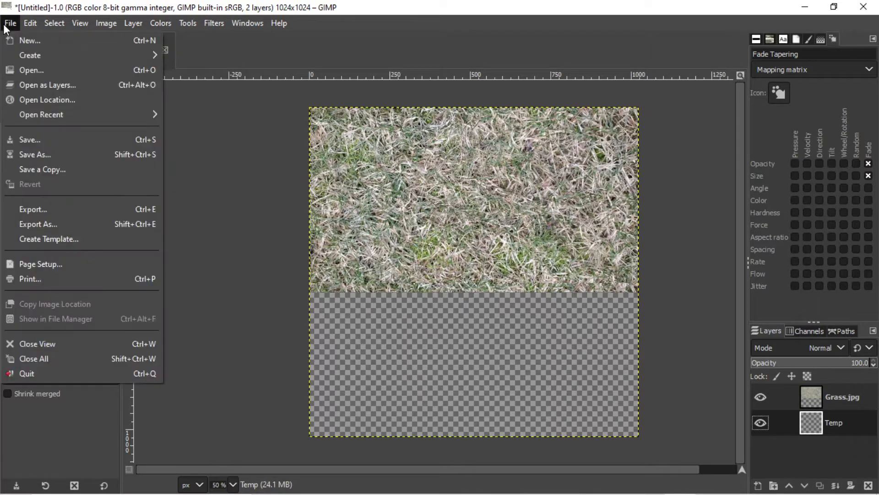
left_click(24, 39)
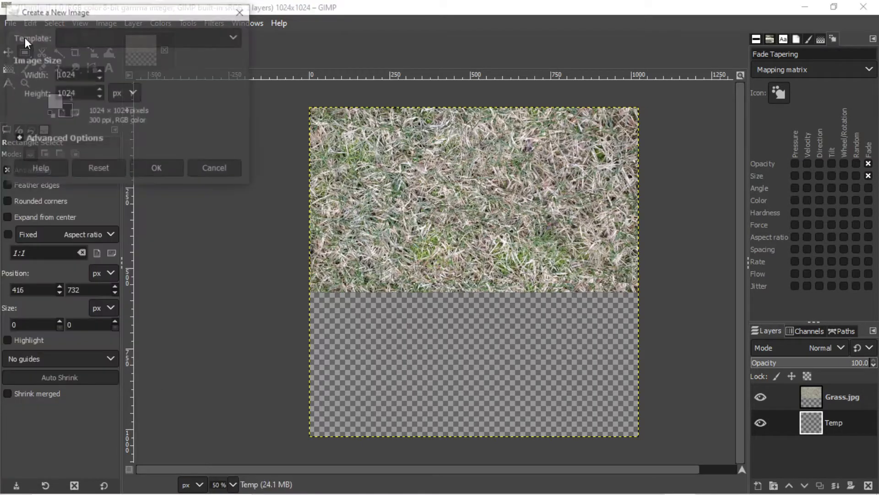
double_click(66, 78)
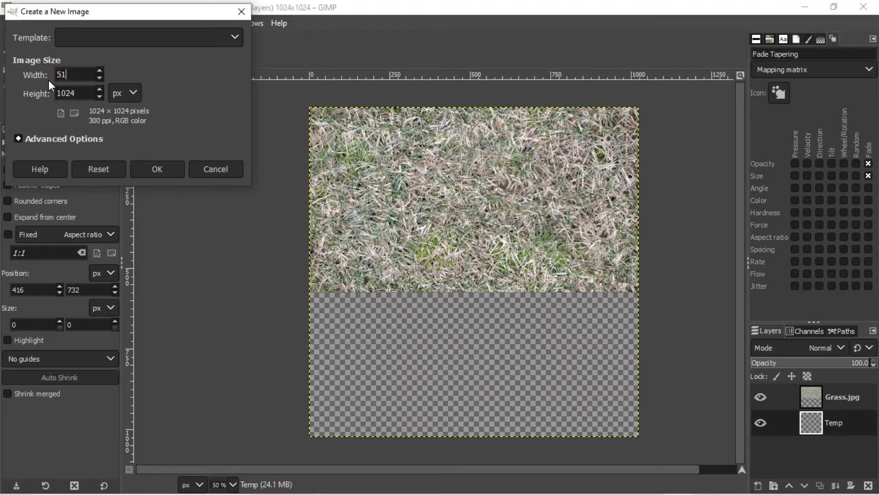
double_click(67, 93)
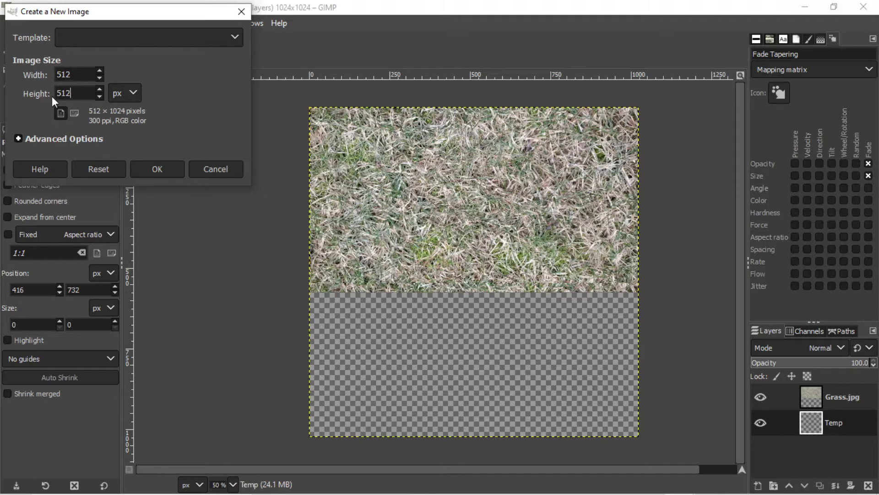
left_click(157, 169)
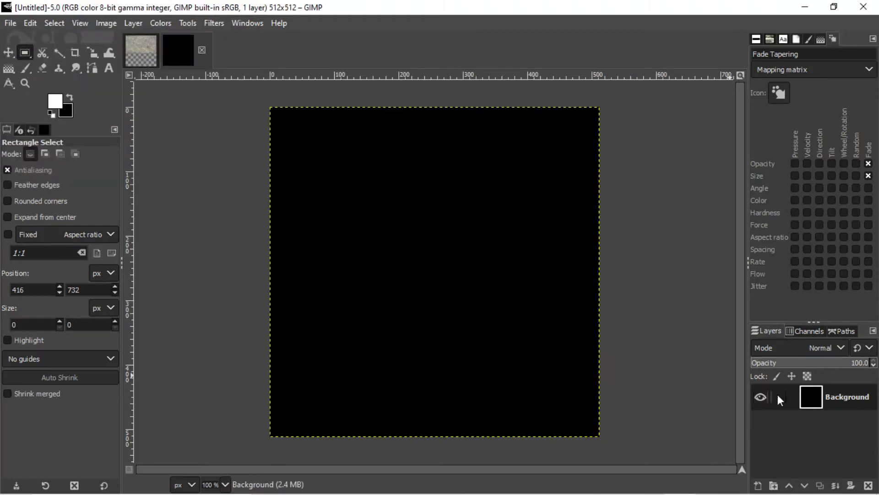
- Close the 1024 × 1024 px grass image and discard its changes
left_click(158, 53)
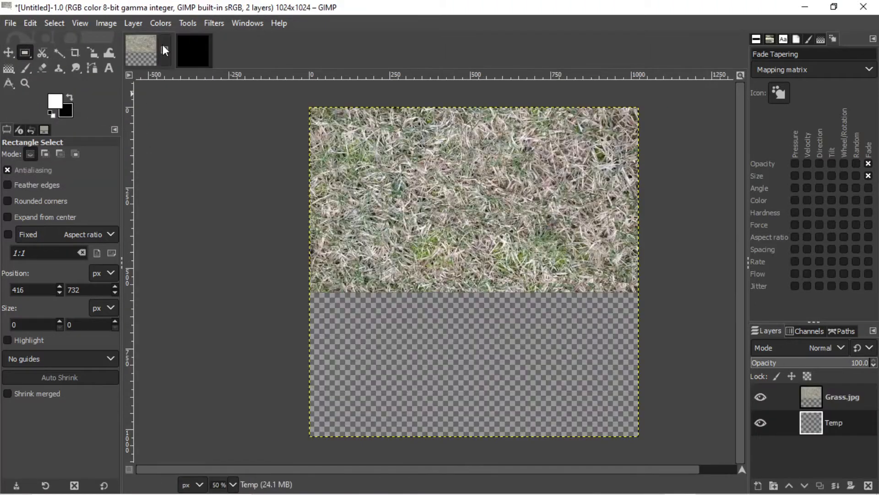
left_click(164, 50)
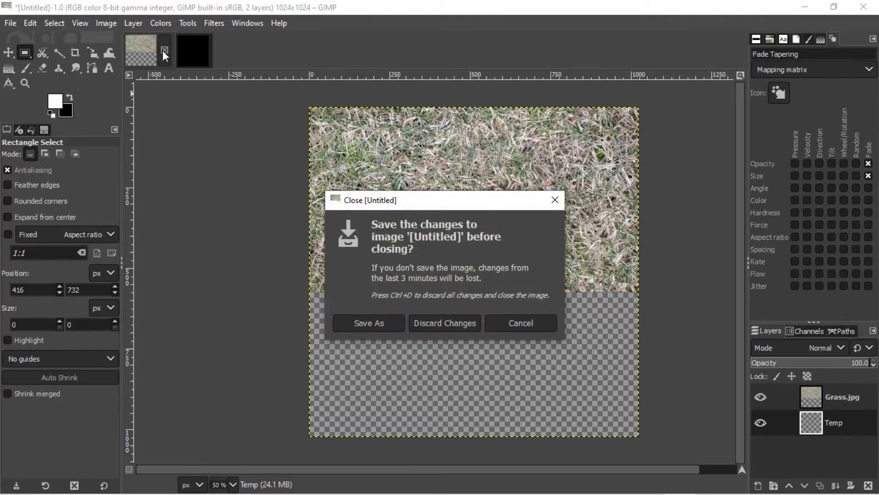
left_click(449, 323)
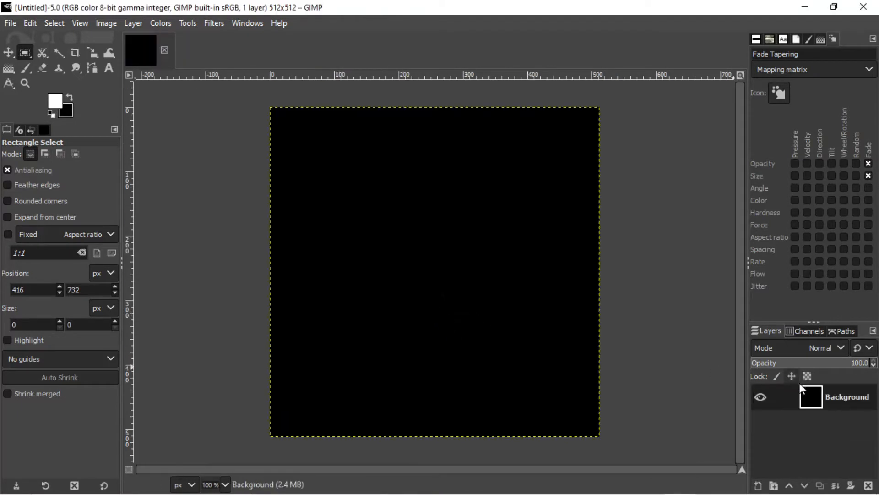
- Add a transparent 512 × 512 px layer named Temp and delete the Background layer
left_click(759, 485)
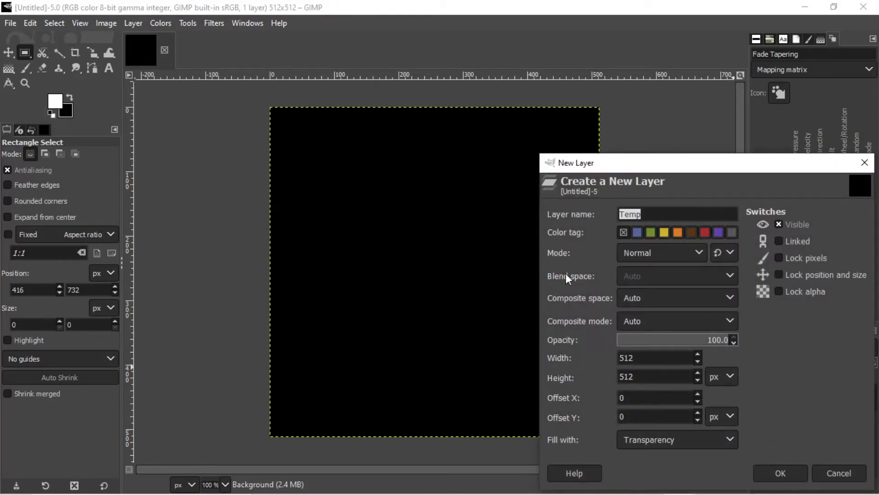
left_click(775, 472)
left_click(810, 417)
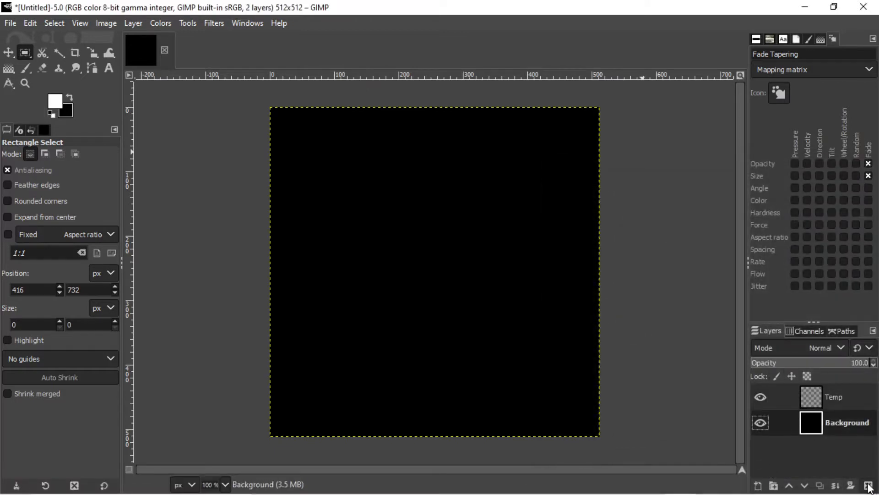
left_click(868, 486)
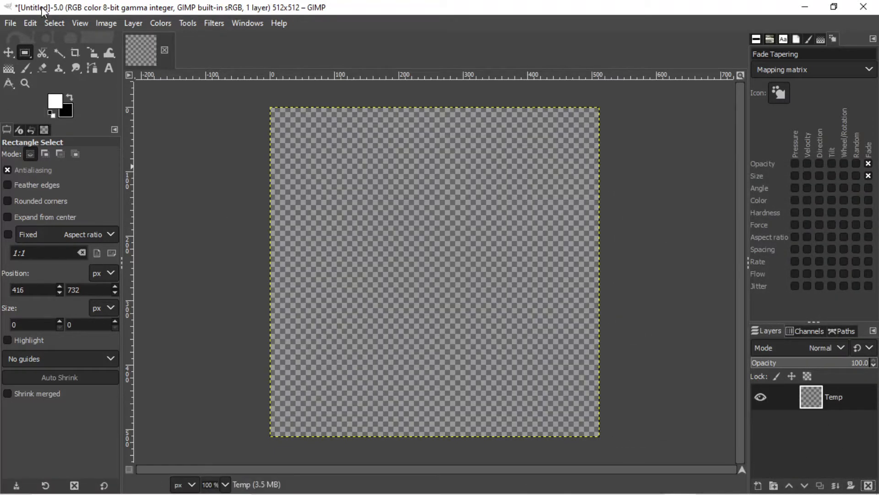
- Open Grass.jpg as a layer, rotating it per its Exif orientation and converting it to the built-in sRGB profile
left_click(10, 23)
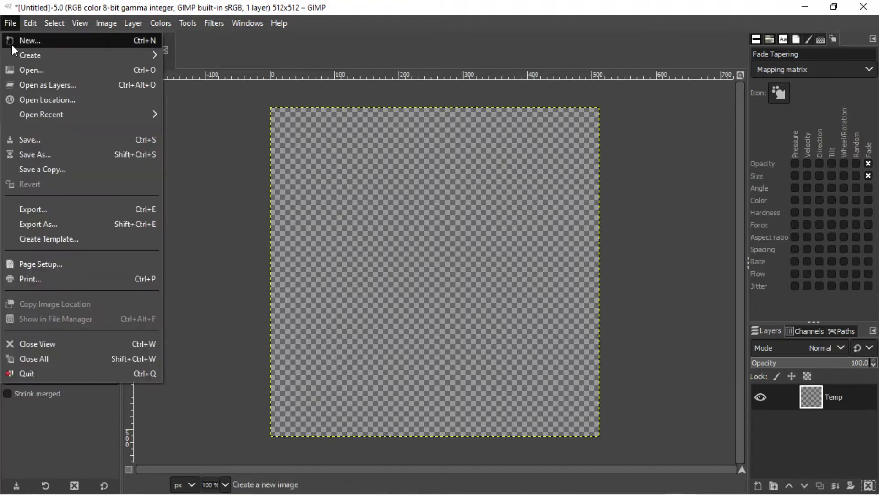
left_click(51, 86)
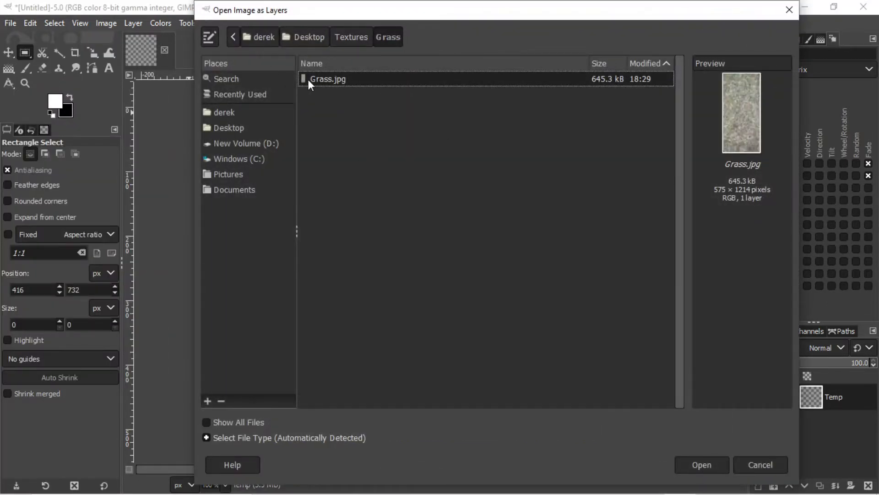
double_click(317, 79)
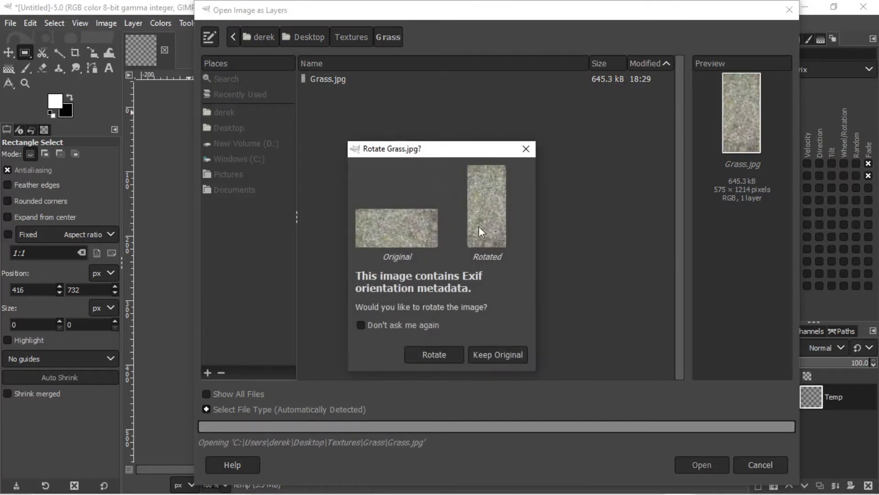
left_click(443, 351)
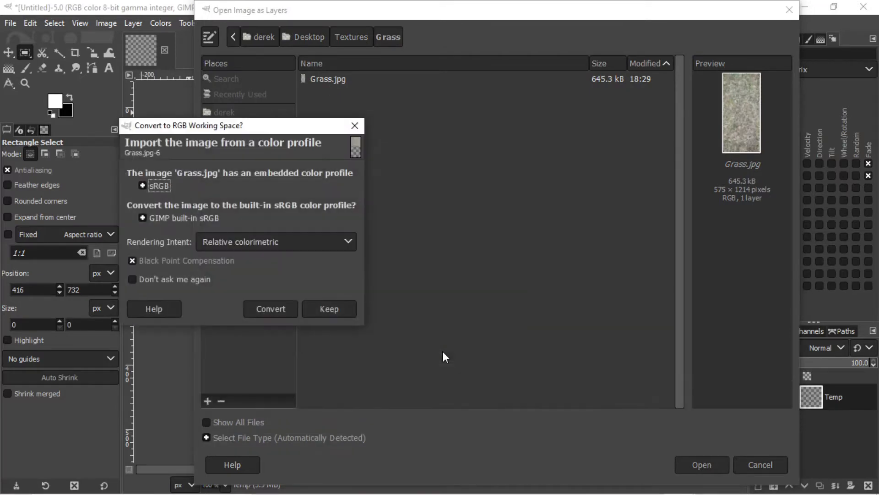
left_click(280, 307)
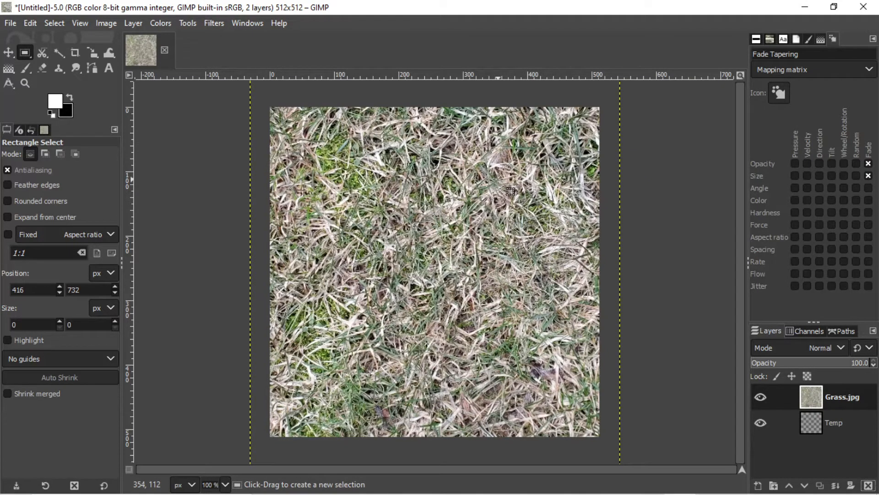
- Move the Grass.jpg layer down so its upper part covers the whole 512 × 512 px canvas
key("m")
left_click_drag(427, 217, 443, 333)
left_click_drag(377, 313, 395, 297)
left_click_drag(551, 323, 529, 472)
left_click_drag(401, 161, 380, 233)
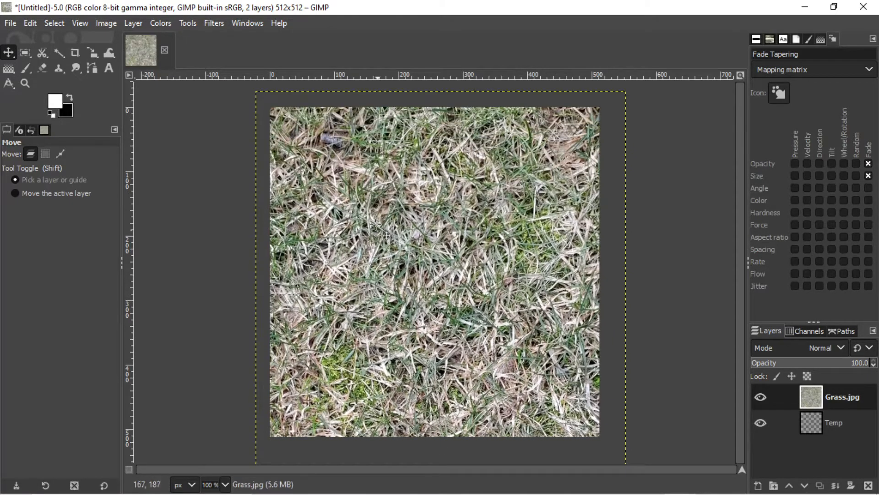
- Move the Grass.jpg layer up slightly so the dark object near its upper edge lies outside the canvas
left_click_drag(394, 300, 397, 274)
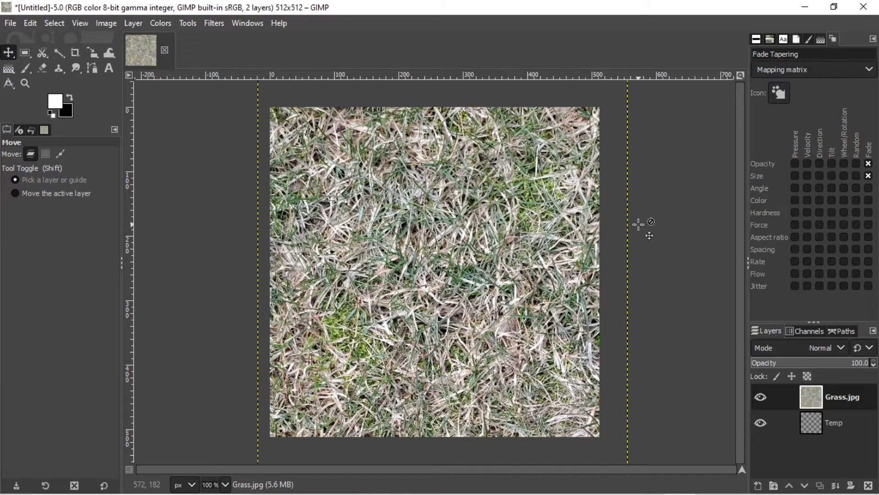
key("r")
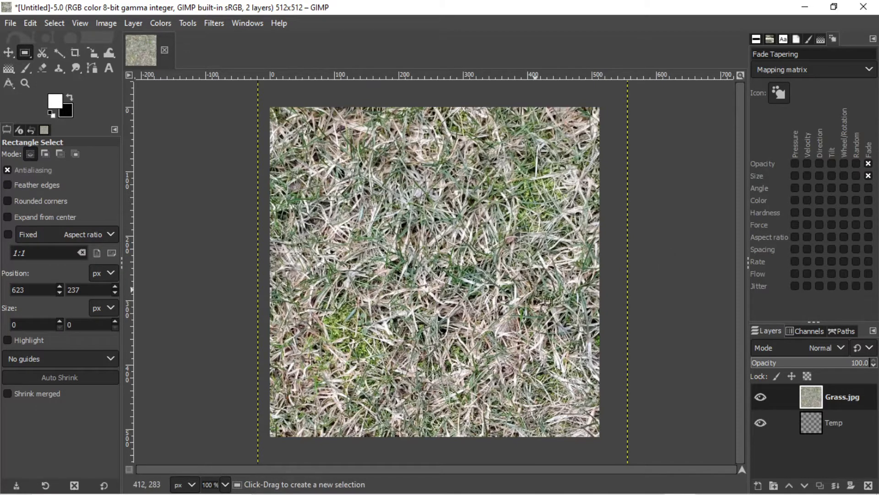
- Start exporting the image and choose the Grass subfolder of the Desktop's Textures folder as the destination
left_click(18, 25)
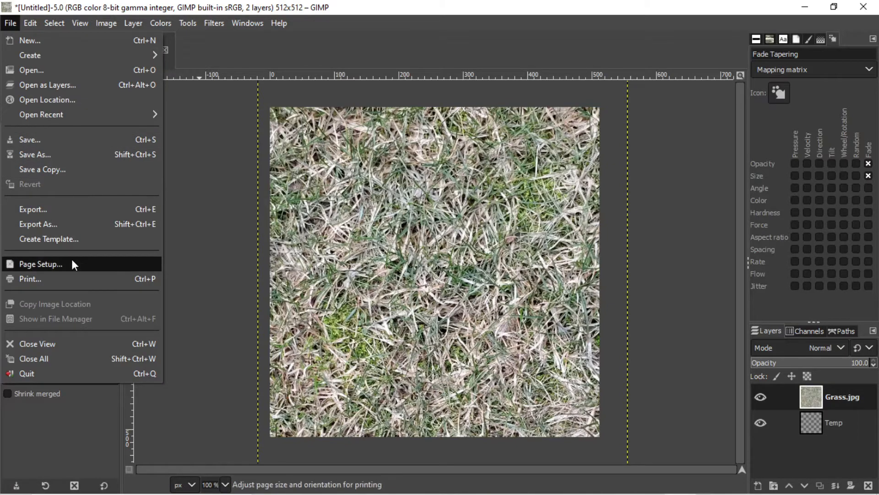
left_click(68, 225)
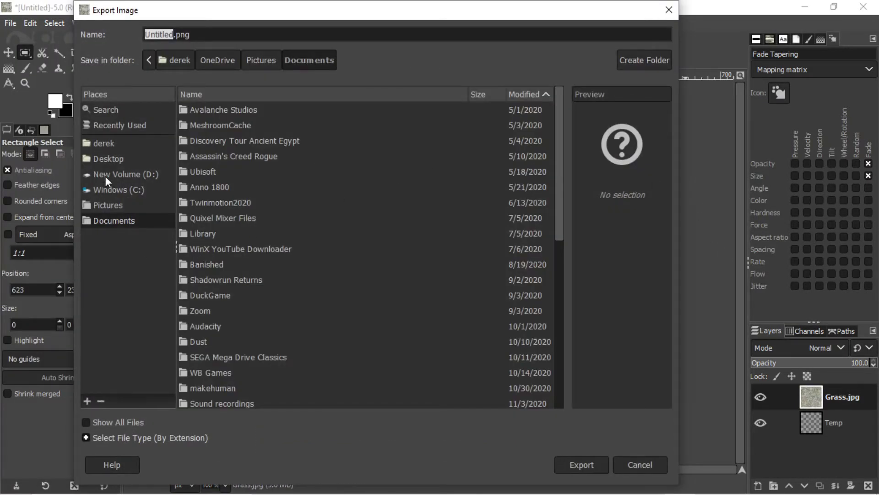
left_click(106, 157)
left_click(214, 175)
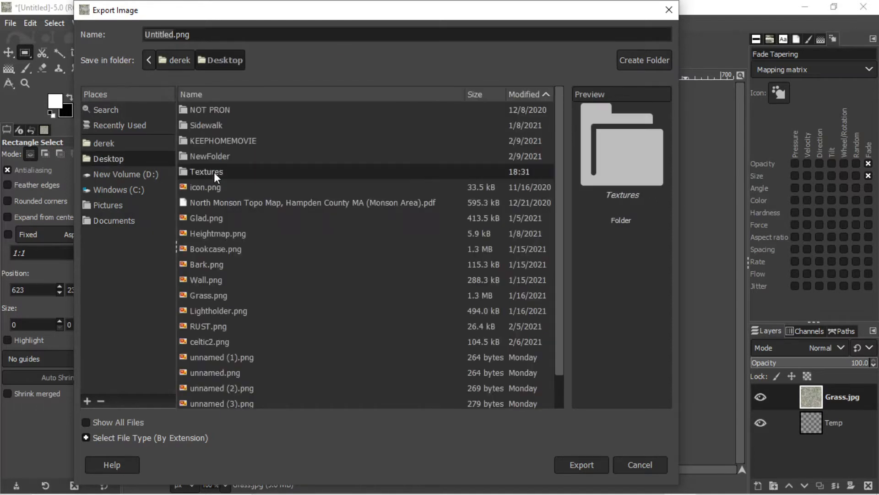
double_click(214, 174)
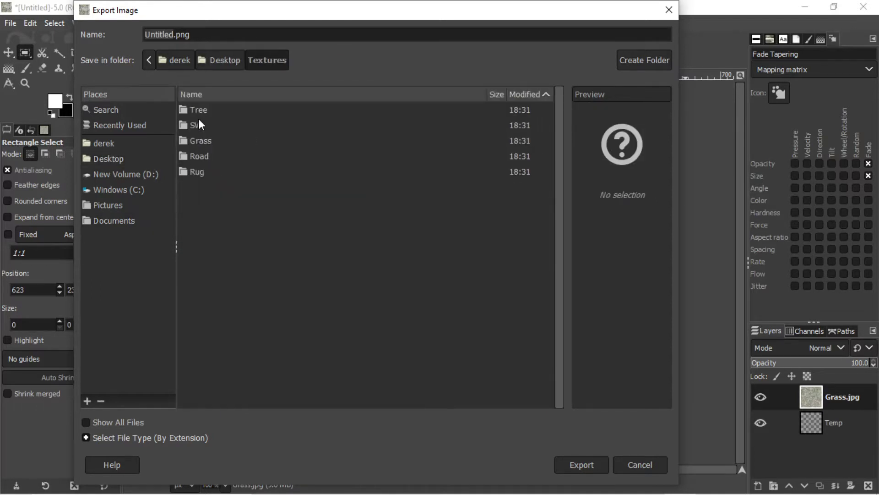
left_click(202, 142)
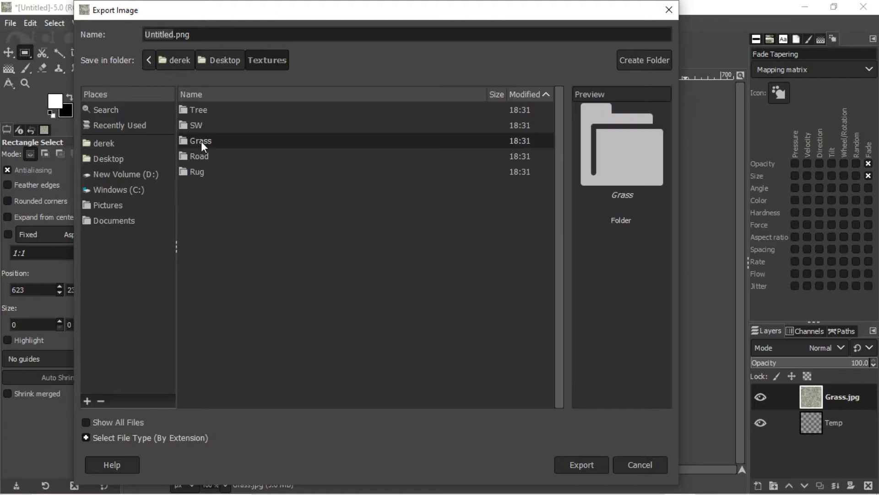
double_click(201, 142)
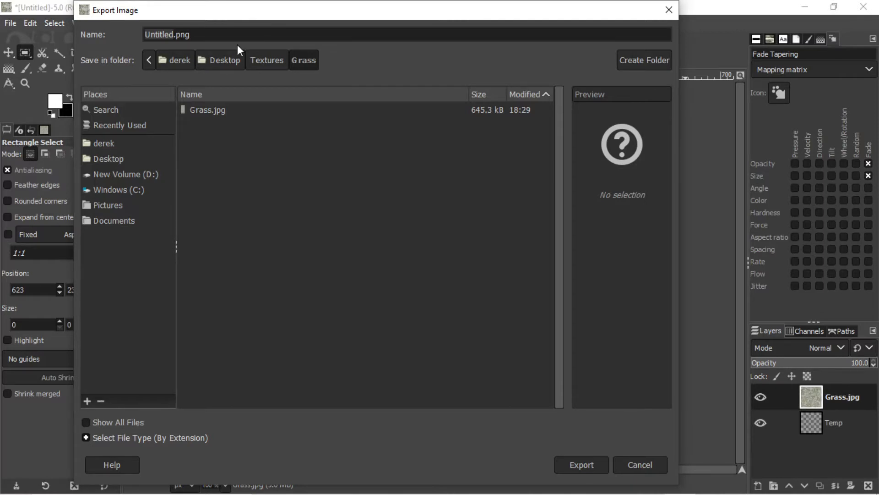
- Name the export Grass512.jpg and export it as a JPEG at maximum quality
type("Grass")
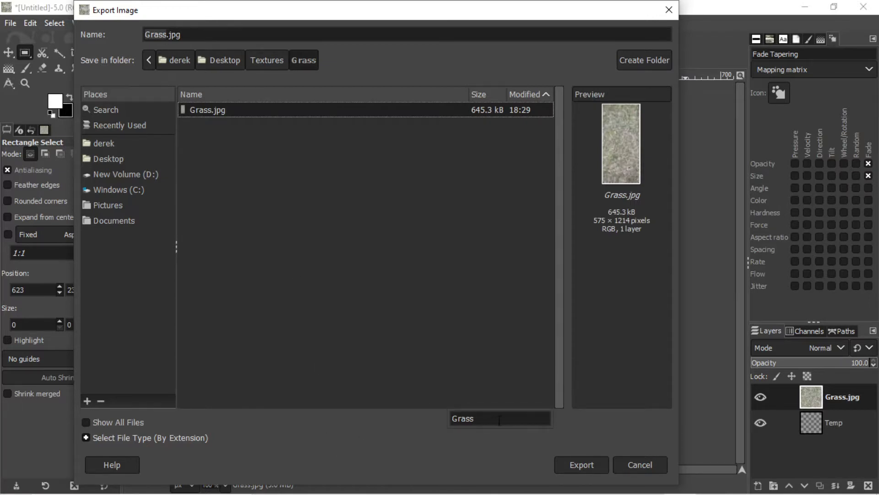
left_click(393, 305)
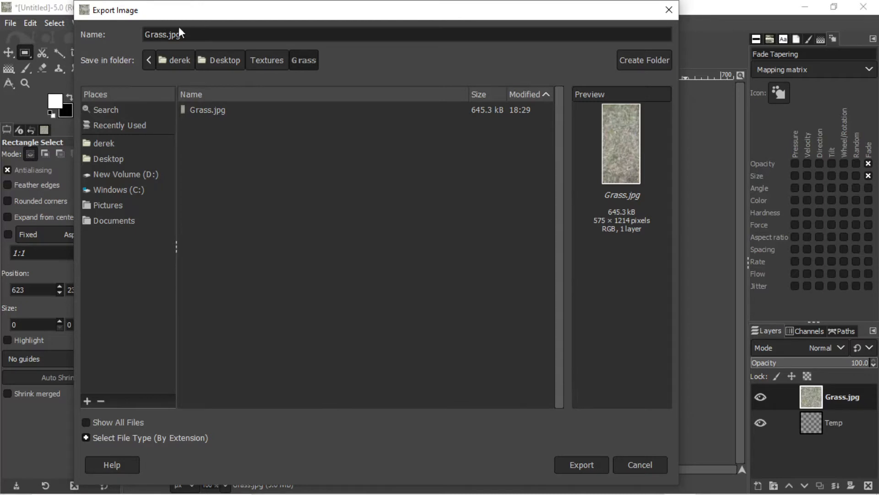
left_click(167, 34)
type("512")
left_click(581, 466)
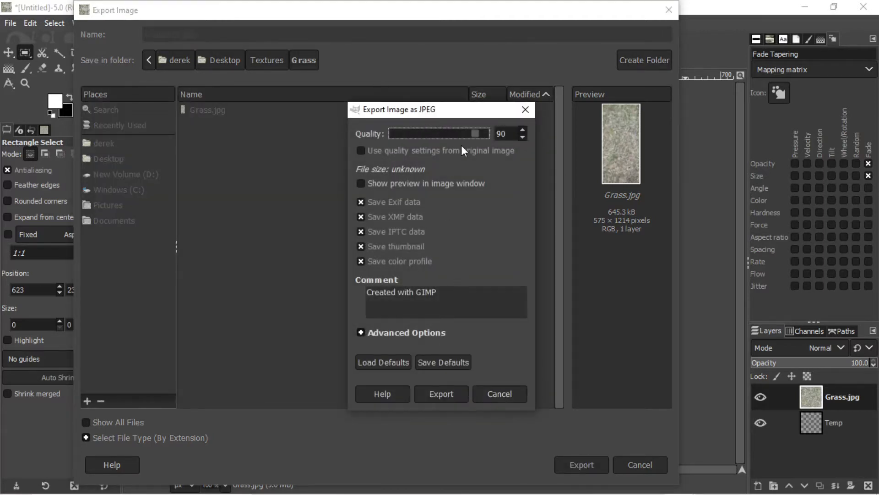
left_click_drag(476, 136, 520, 161)
left_click(443, 394)
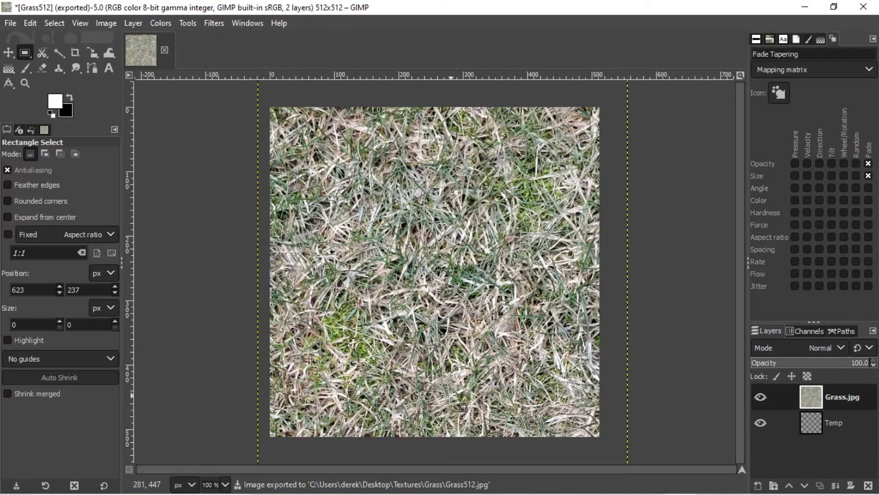
- Quit GIMP and discard the unsaved changes to the Grass512 image
left_click(863, 7)
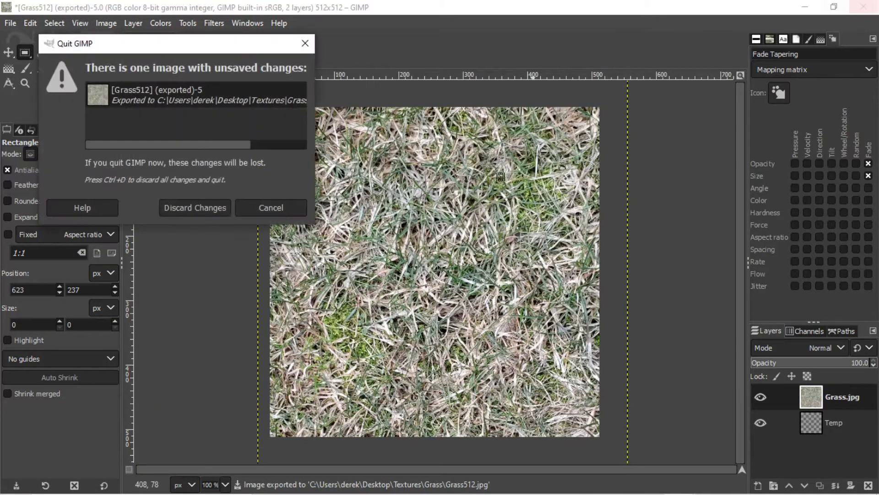
left_click(208, 210)
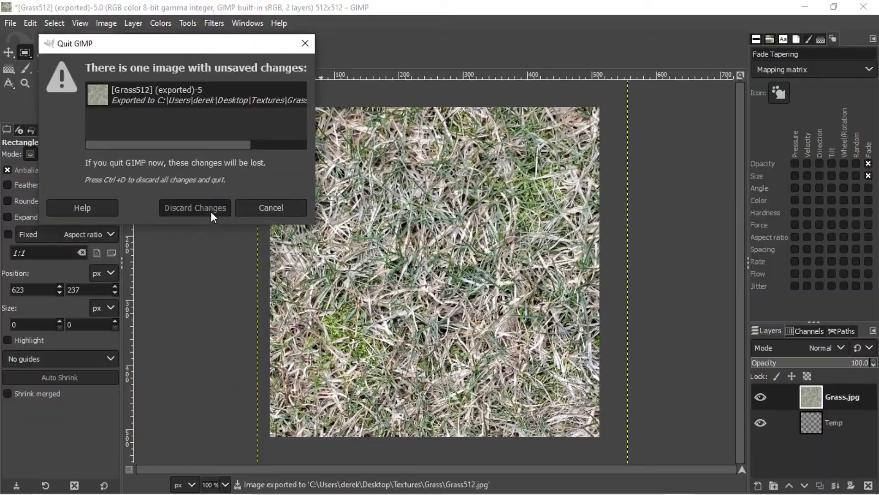
- Open Grass512.jpg from the Grass folder in Photos and inspect the grass texture up close
left_click(218, 161)
double_click(218, 160)
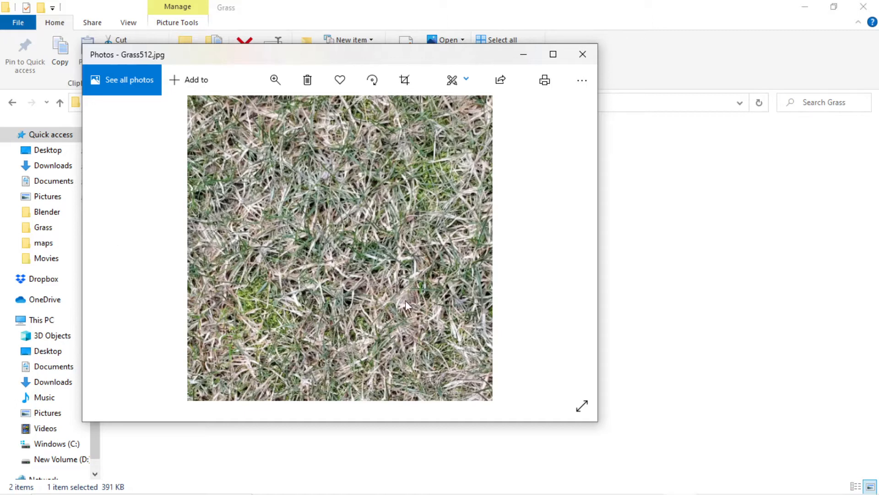
scroll(406, 301, "up", 3)
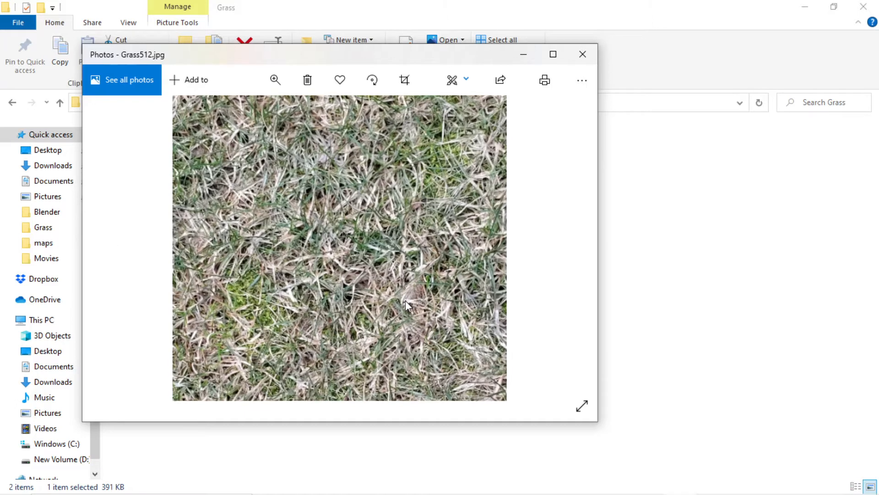
scroll(406, 300, "up", 4)
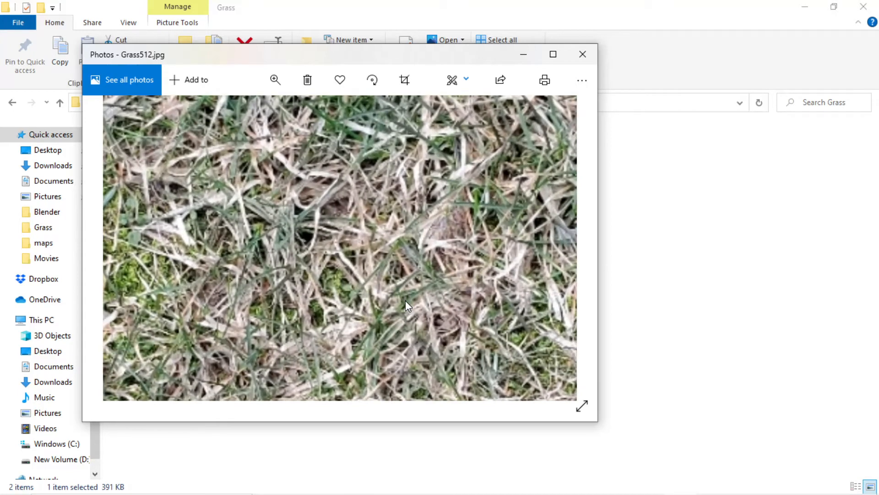
scroll(405, 300, "down", 5)
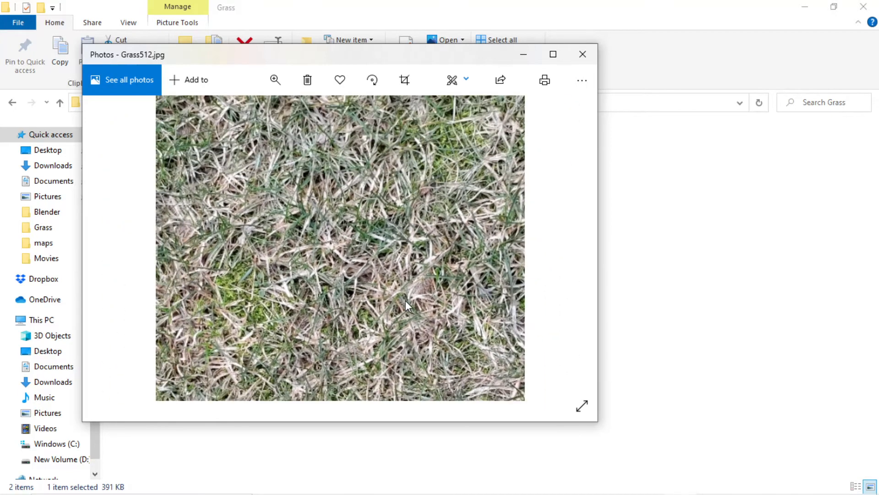
- Move the Grass512.jpg preview and the Grass folder window aside to uncover the desktop
left_click_drag(510, 52, 520, 59)
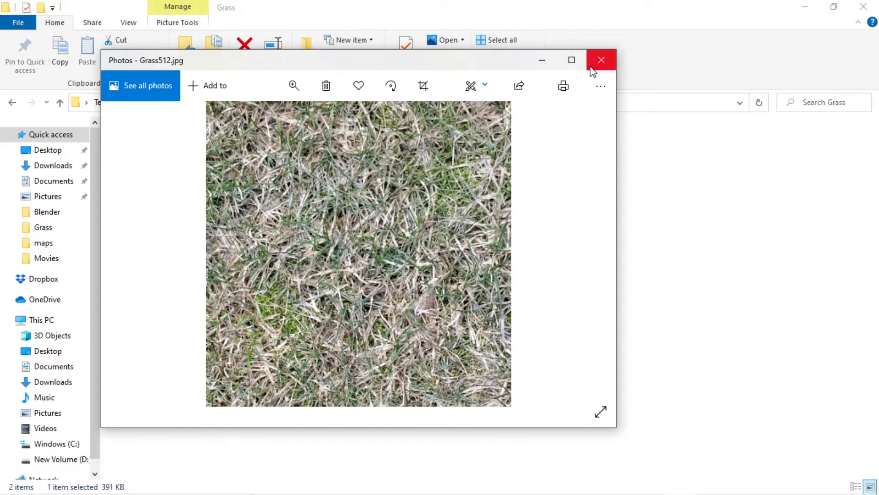
left_click_drag(506, 64, 690, 32)
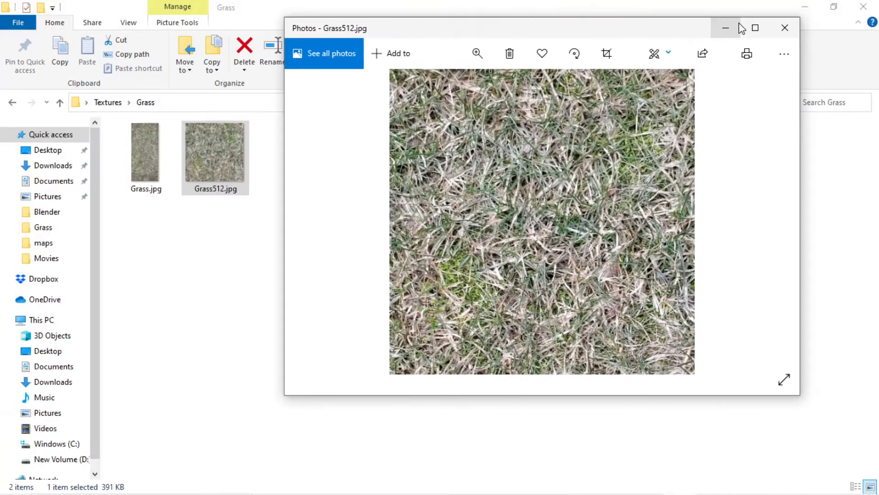
left_click(785, 27)
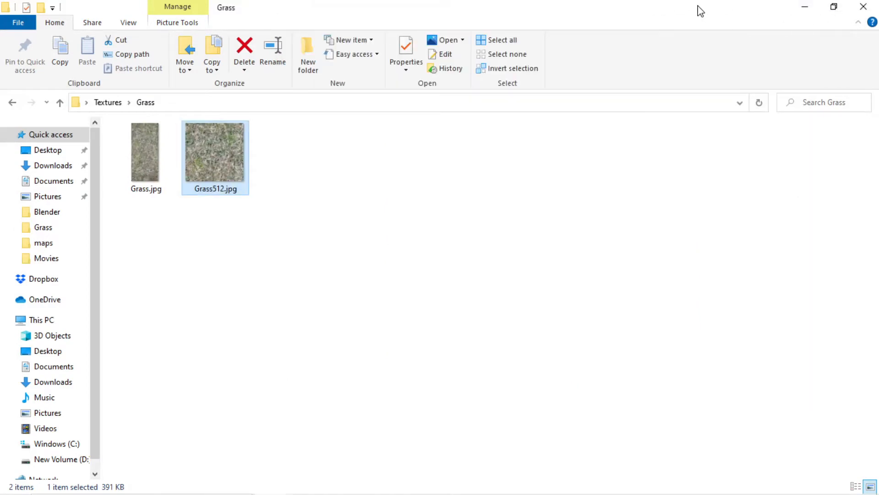
left_click_drag(701, 10, 677, 190)
left_click_drag(465, 44, 578, 39)
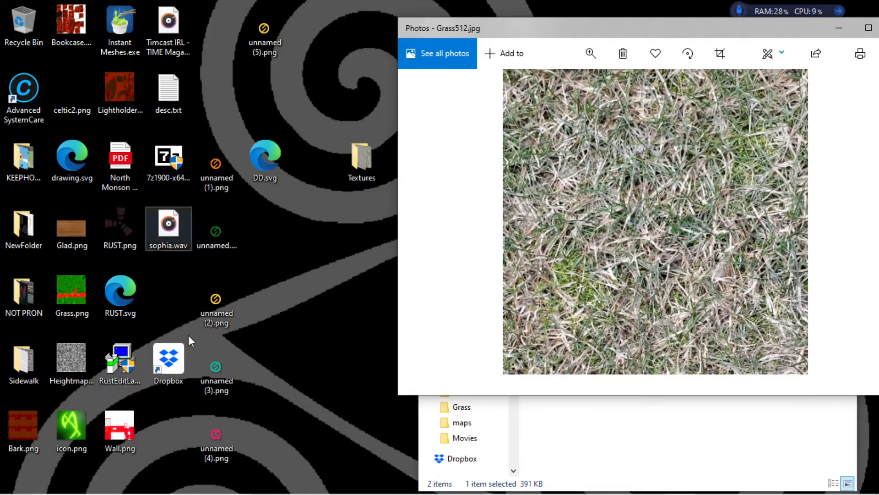
- Switch to Chrome and open the Make seamless texture page of imgonline.com.ua from the Seamless shortcut
left_click(452, 483)
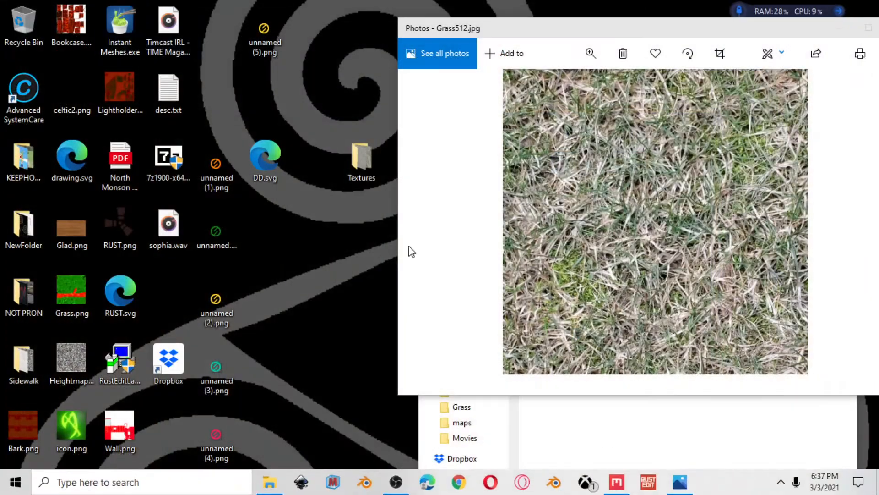
left_click(466, 486)
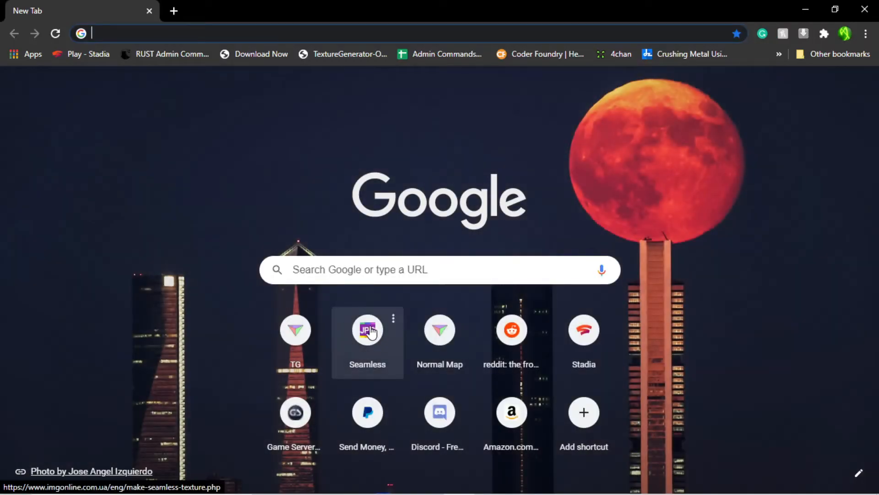
left_click(371, 332)
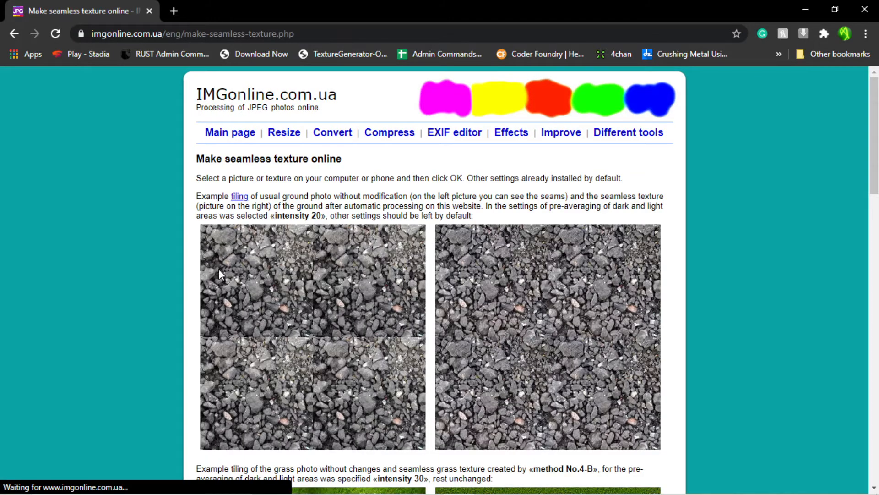
- Examine the gravel and grass example tilings, comparing the unmodified photos with the seamless textures
scroll(393, 298, "down", 7)
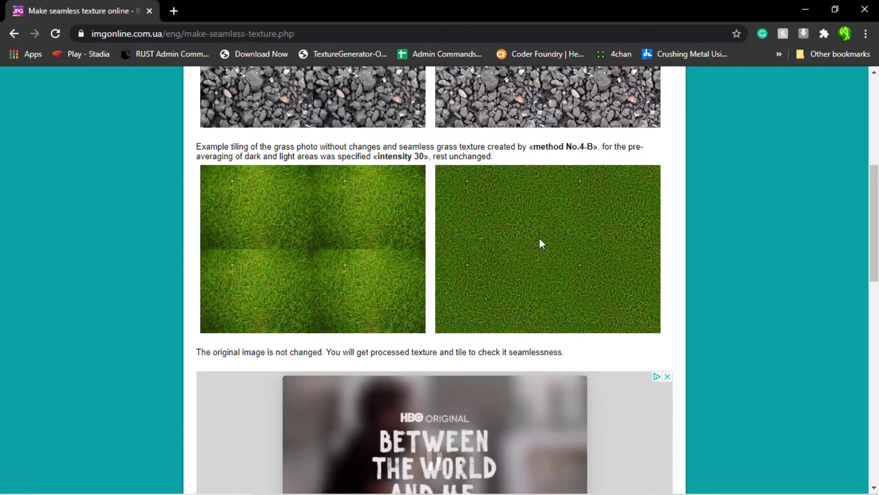
scroll(357, 243, "down", 4)
scroll(357, 243, "up", 4)
scroll(357, 243, "up", 3)
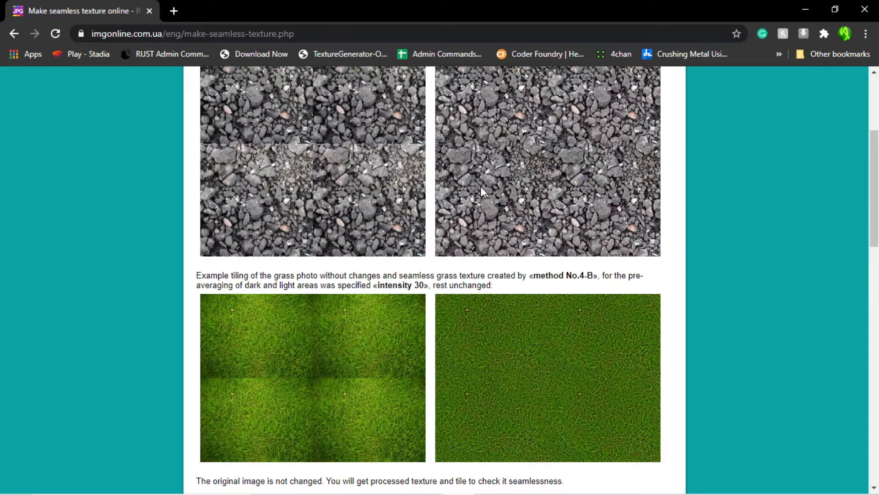
scroll(417, 304, "up", 5)
scroll(417, 304, "down", 11)
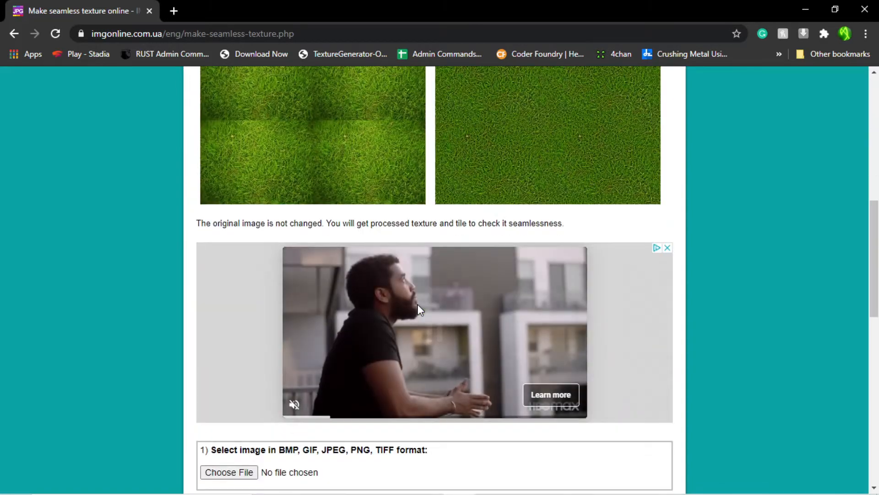
scroll(448, 244, "up", 4)
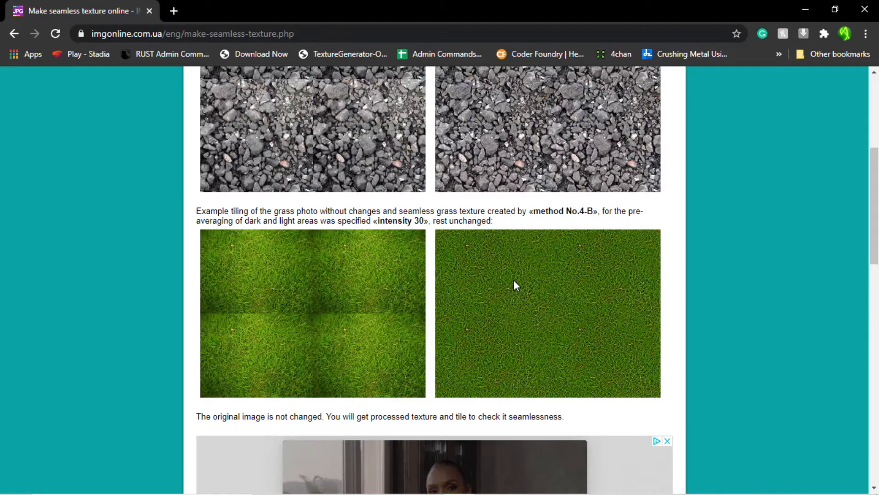
scroll(514, 281, "down", 4)
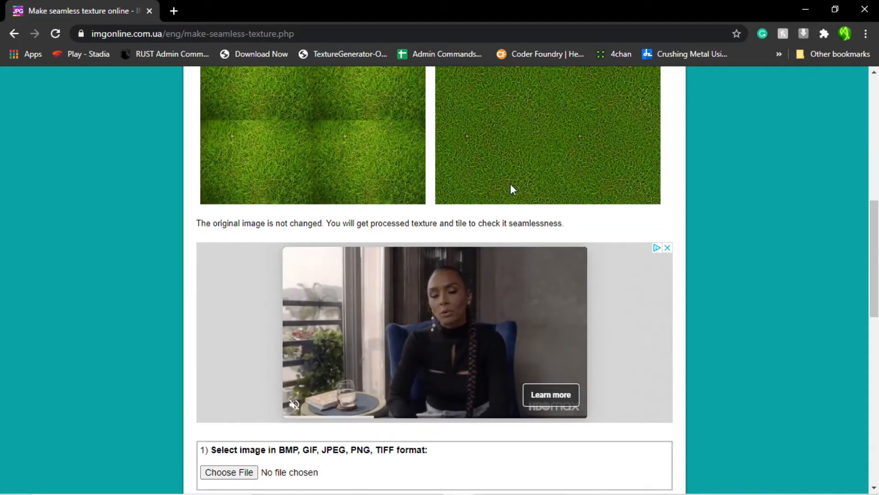
scroll(437, 232, "up", 3)
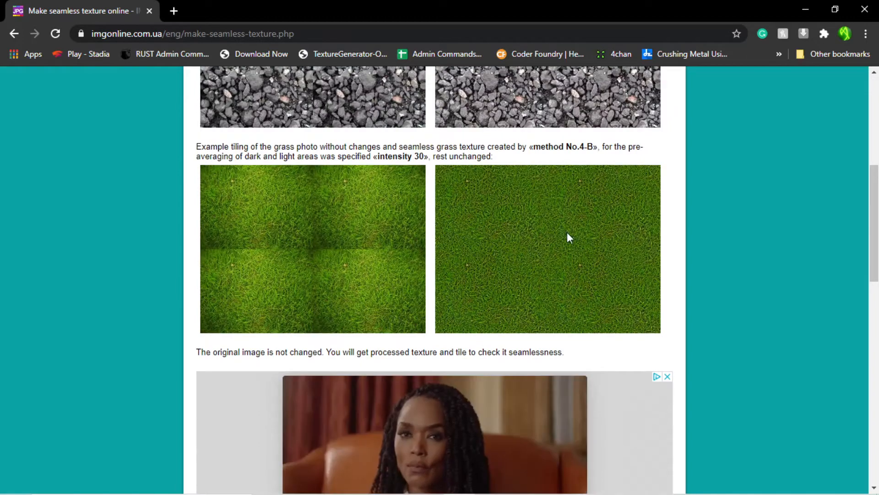
scroll(528, 238, "up", 7)
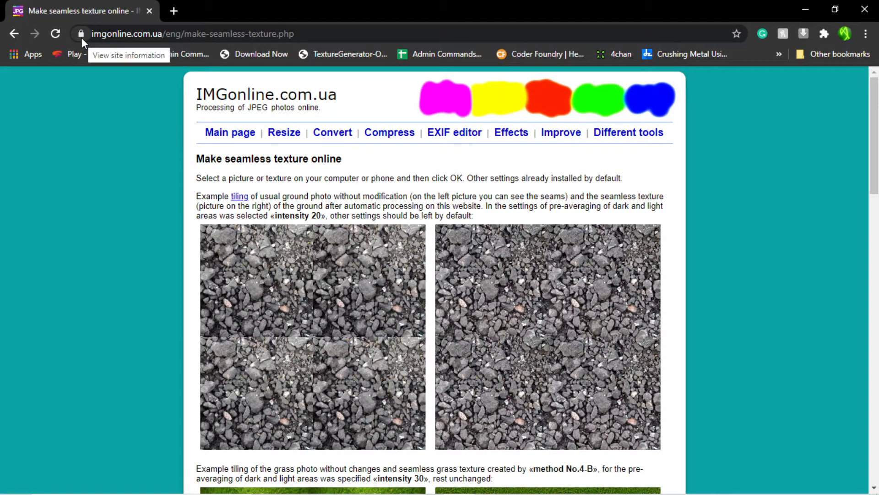
- Check the site's connection security information, and review the page's image selection and seamless texture settings
left_click(81, 36)
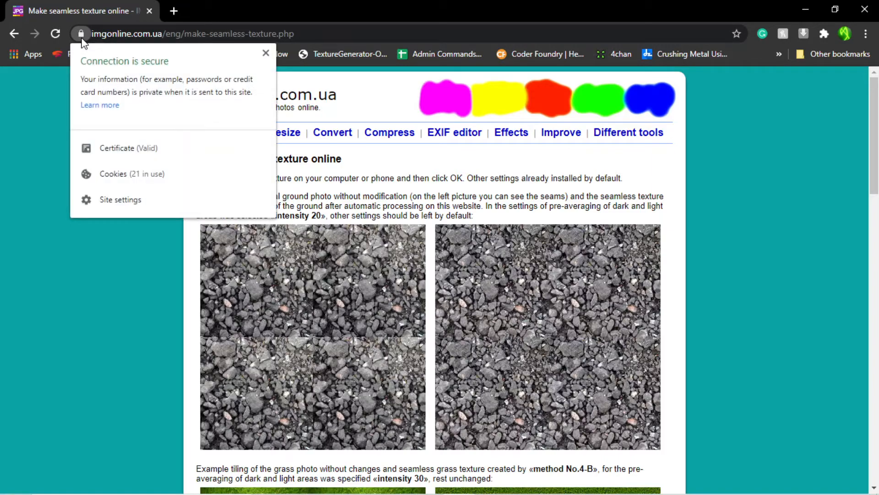
left_click(265, 52)
scroll(414, 357, "down", 15)
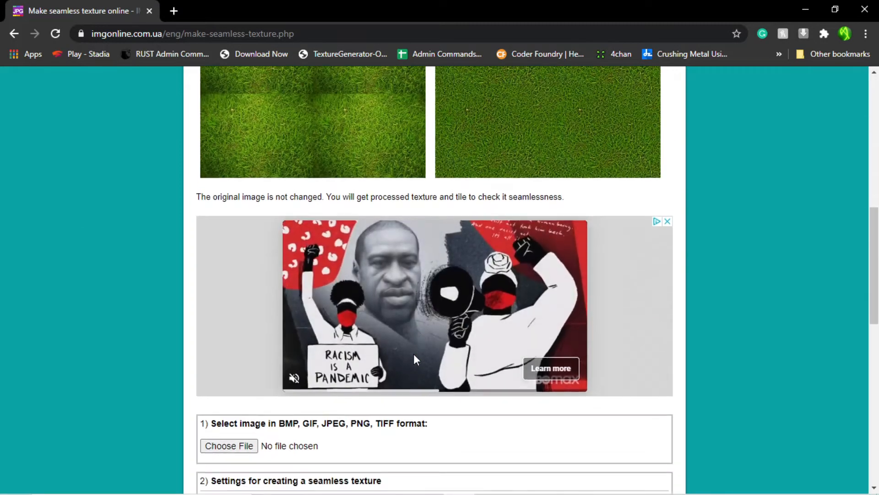
scroll(414, 358, "down", 3)
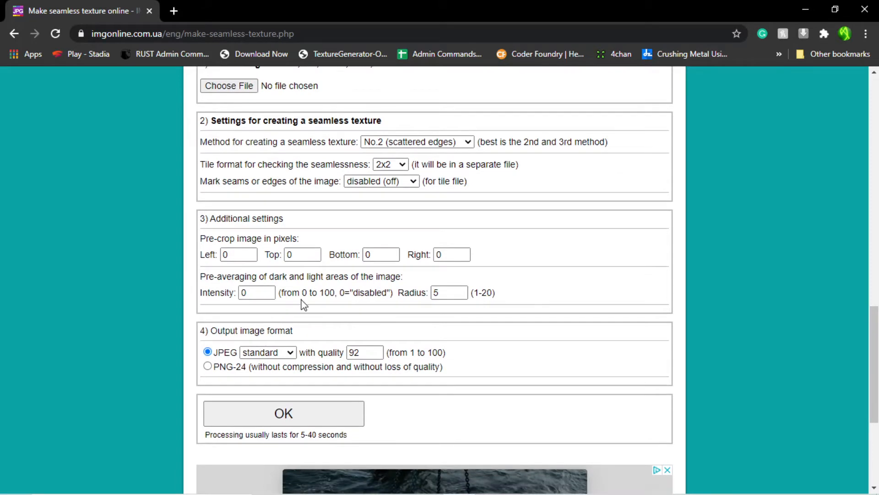
- Choose Grass512.jpg from the Grass subfolder of the desktop Textures folder as the image to process
scroll(155, 154, "up", 3)
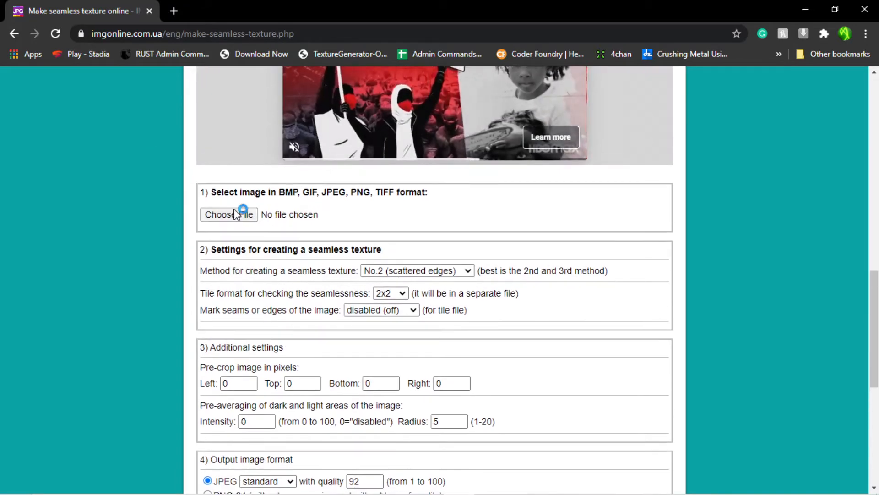
left_click(233, 214)
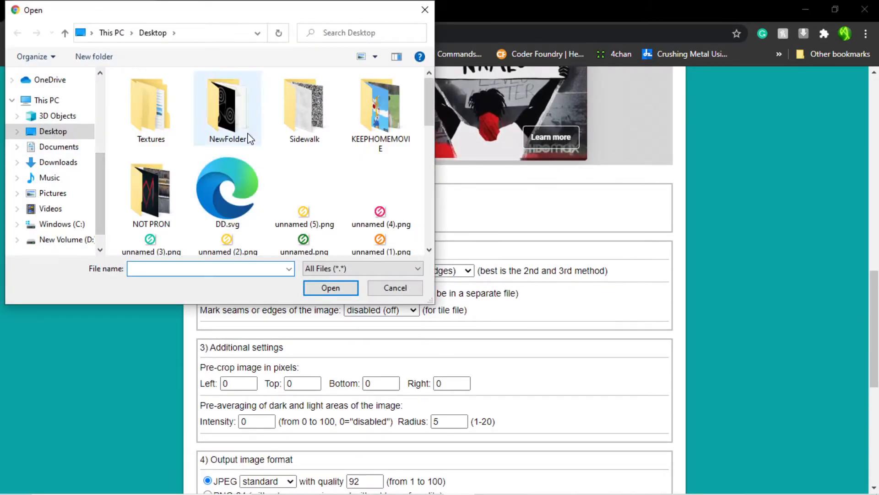
double_click(168, 122)
double_click(164, 95)
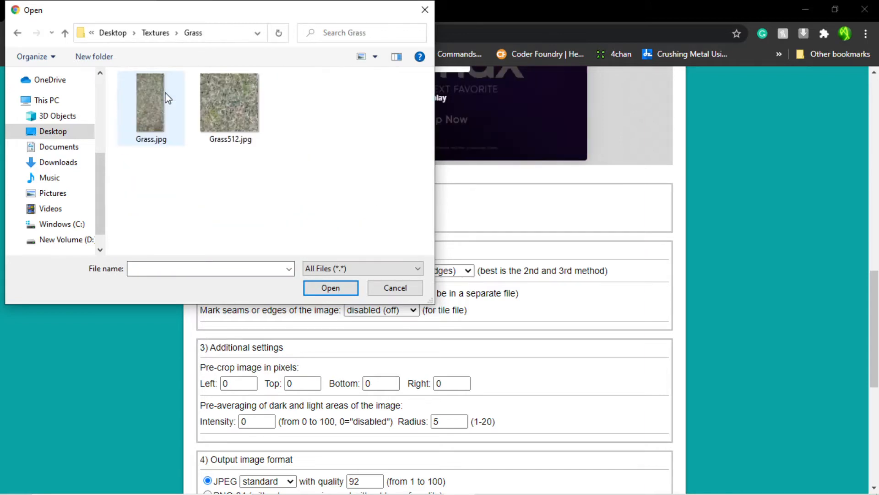
double_click(253, 109)
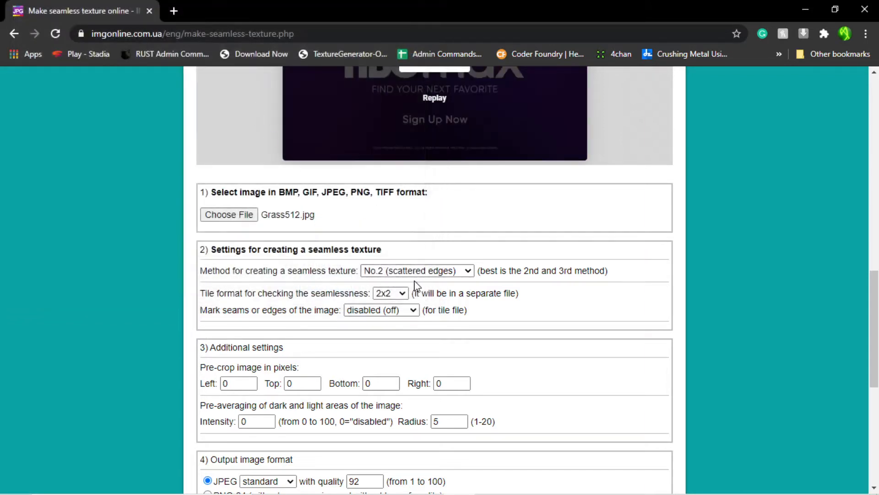
- Set the seamless texture method to No.4-B (preferably for grass) and the pre-averaging intensity to 30
left_click(384, 273)
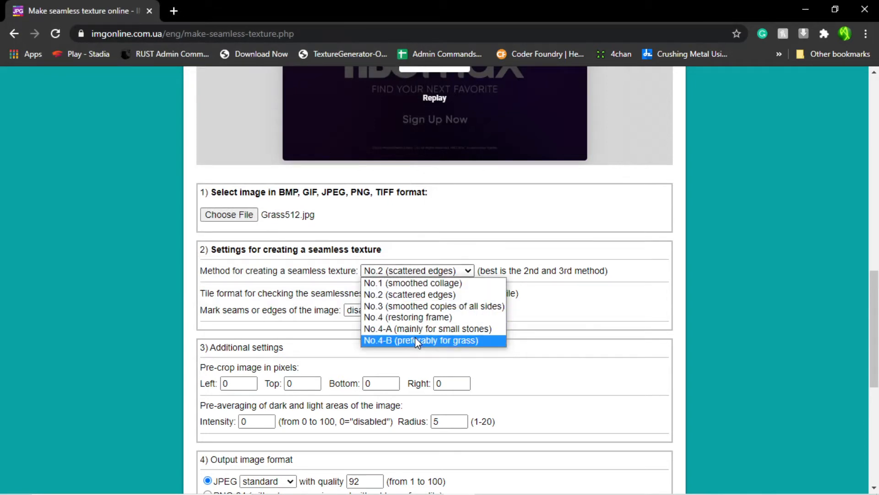
left_click(476, 341)
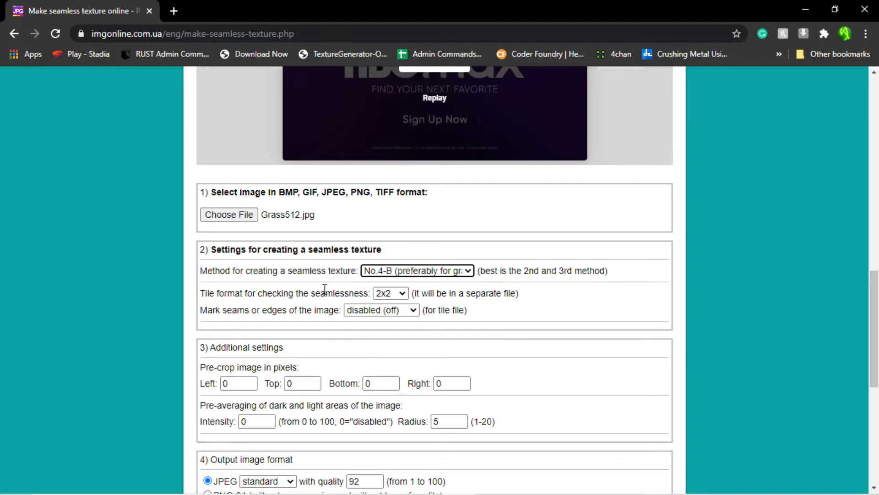
double_click(244, 421)
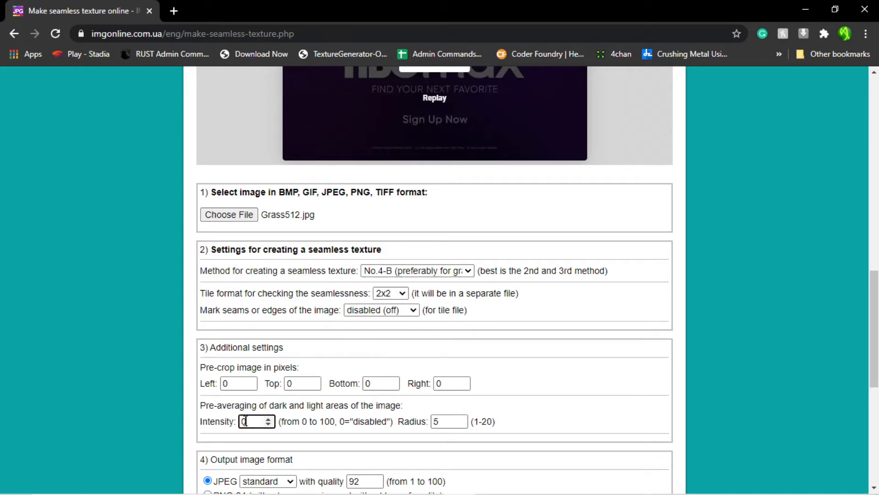
type("30")
- Examine the gravel and grass example tilings and compare their recommended method and intensity with the settings entered in the form
scroll(861, 172, "up", 7)
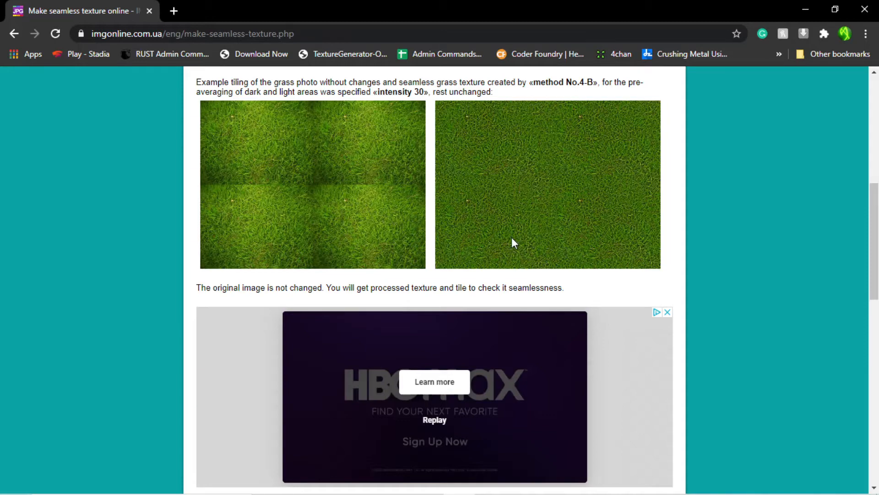
mouse_move(258, 493)
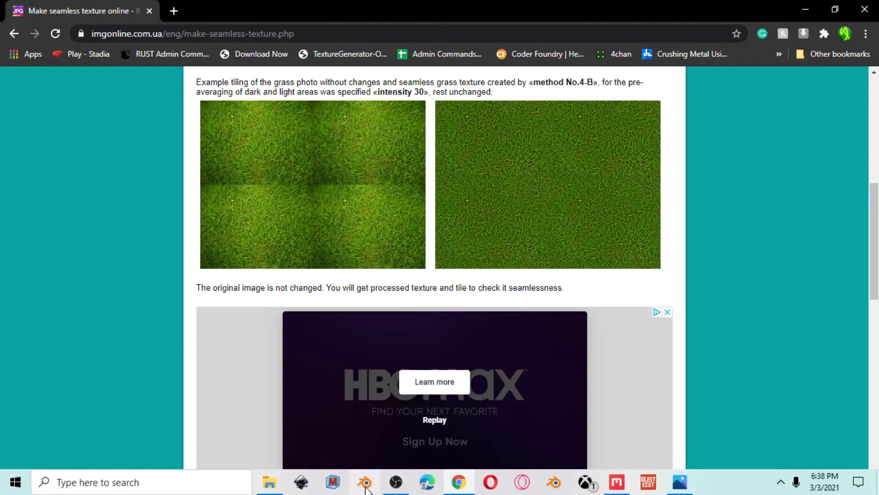
scroll(457, 171, "up", 5)
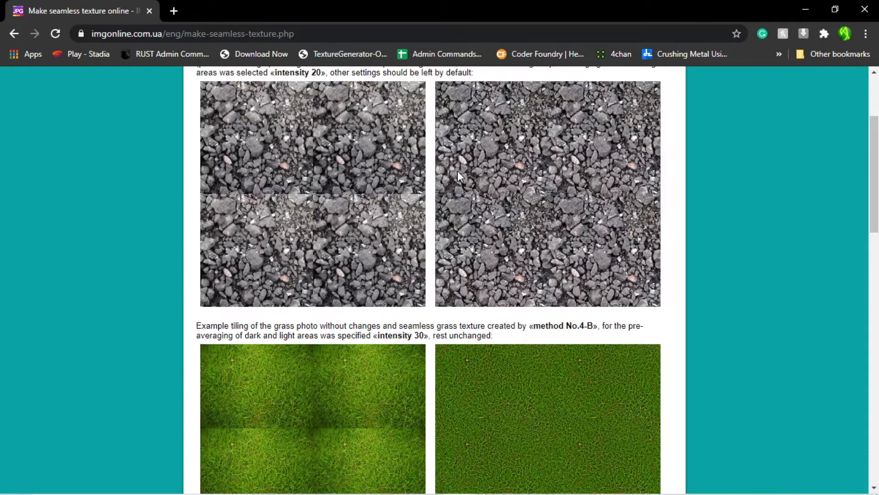
scroll(524, 366, "down", 3)
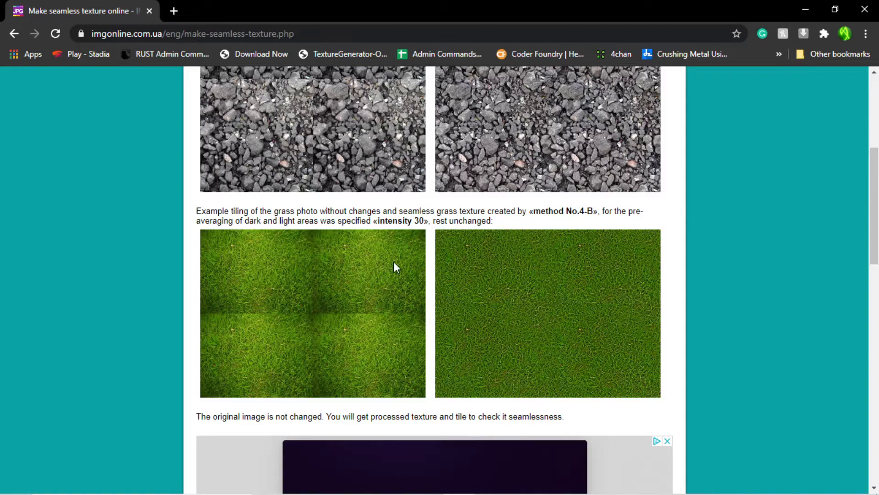
scroll(529, 276, "down", 10)
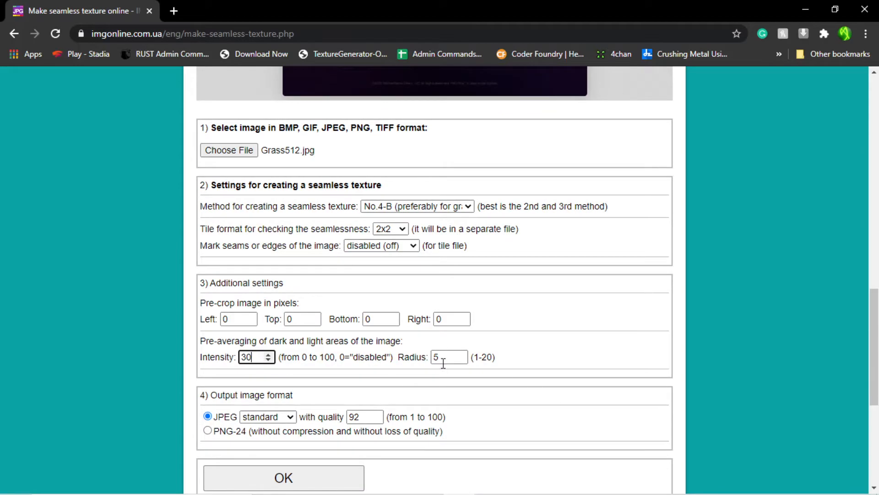
scroll(450, 359, "up", 3)
scroll(449, 359, "up", 15)
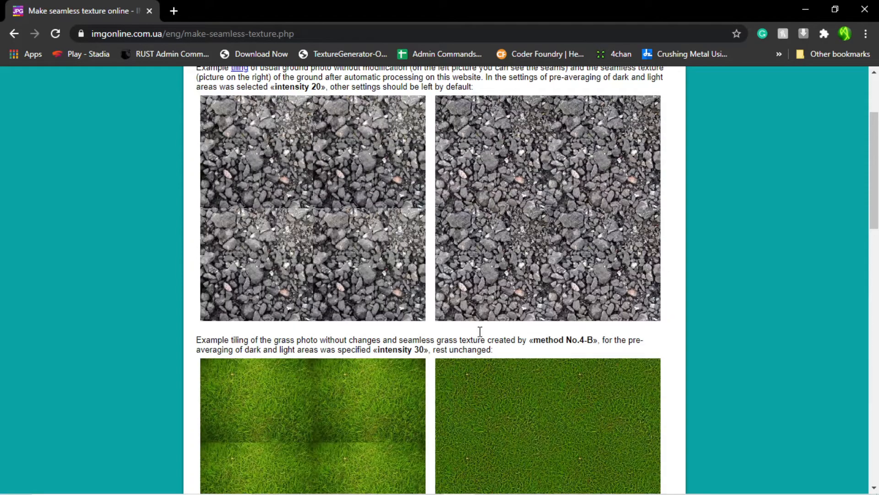
scroll(534, 300, "down", 17)
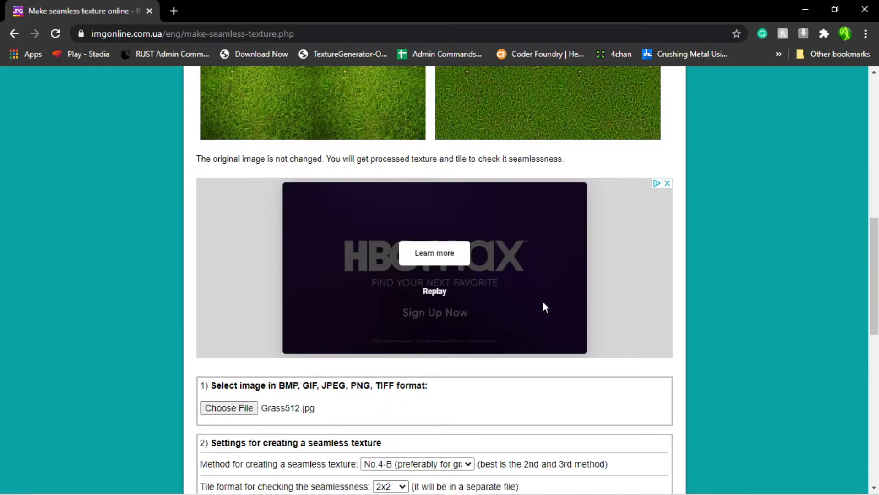
- Set the JPEG output quality to 100
scroll(413, 376, "down", 1)
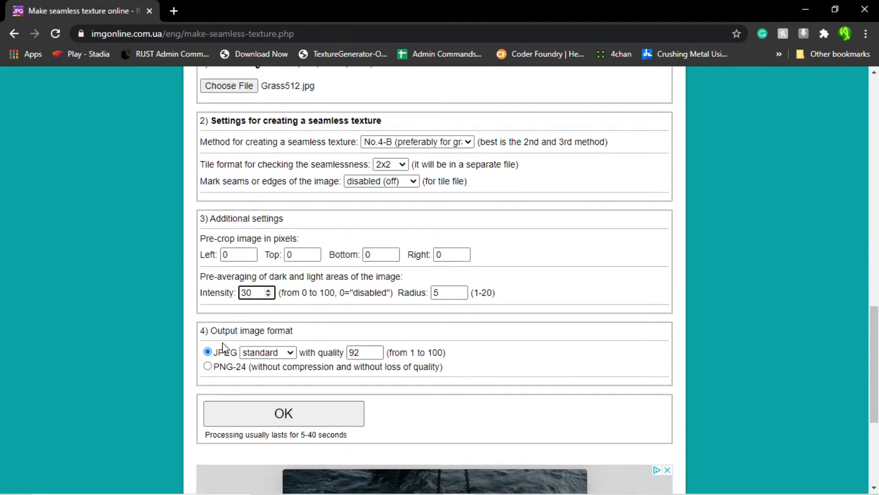
left_click_drag(368, 352, 297, 350)
type("100")
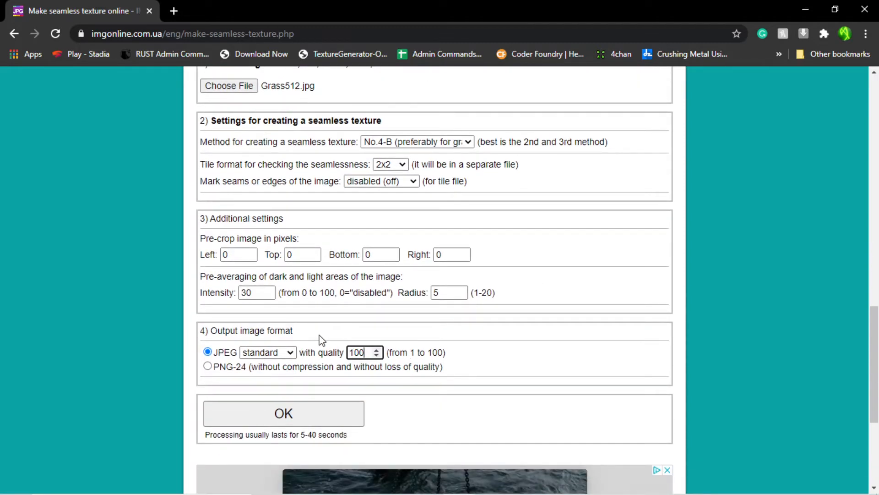
- Process Grass512.jpg into a seamless texture with JPEG output at quality 100 and open the processed texture
left_click(527, 363)
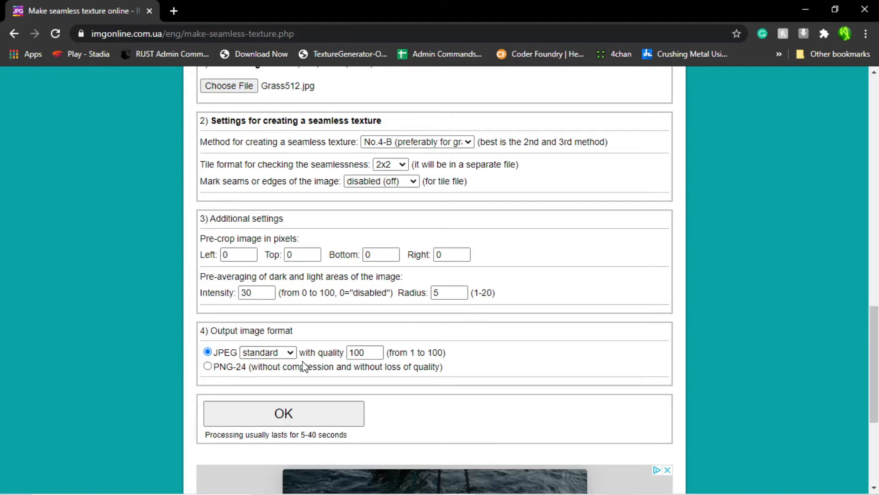
left_click_drag(370, 366, 409, 366)
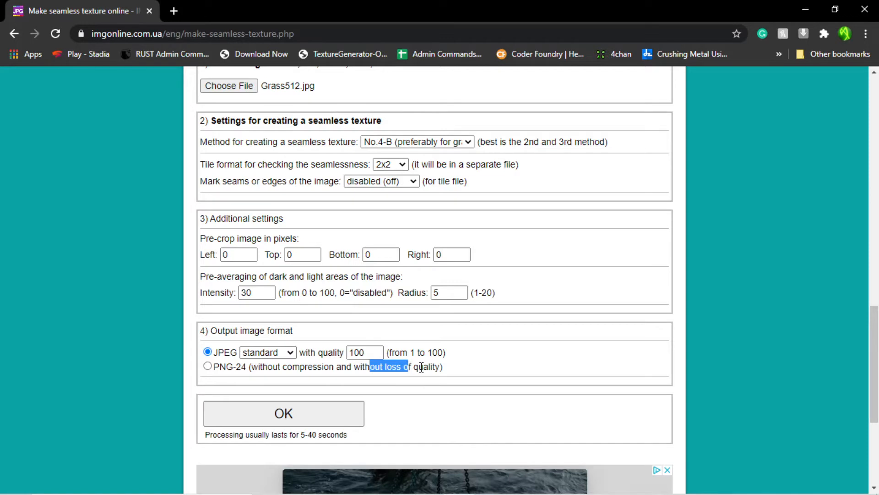
left_click(270, 418)
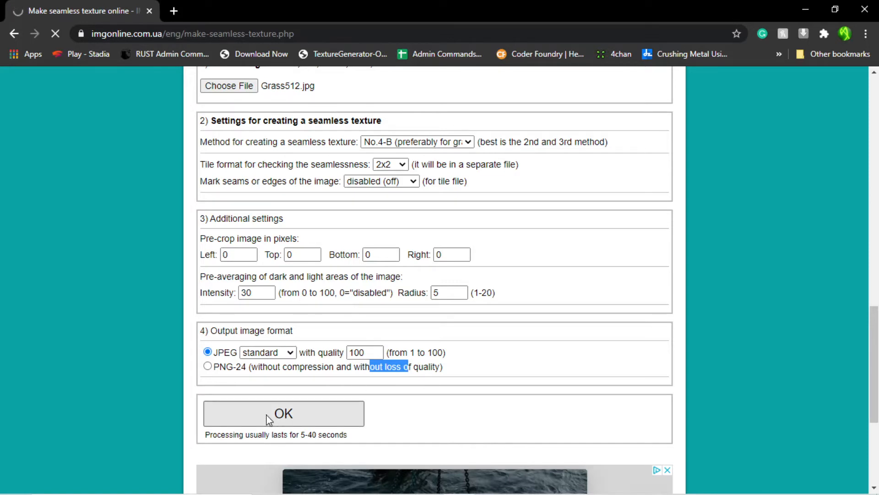
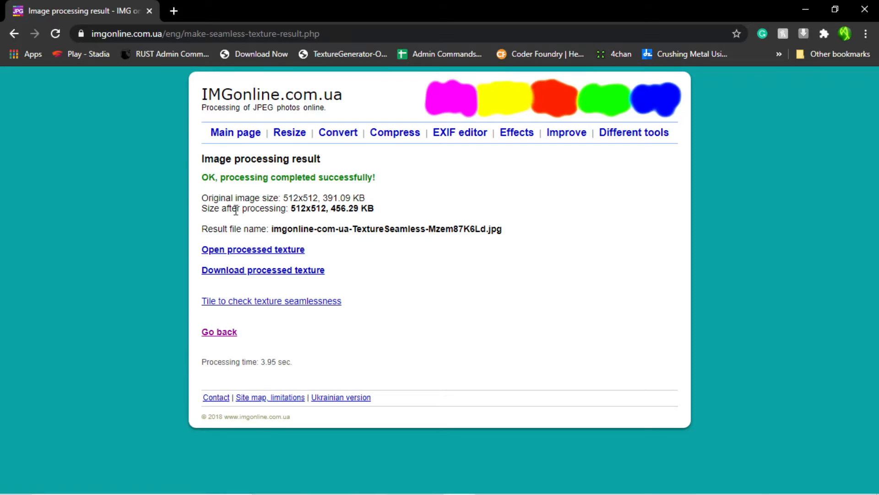
left_click(249, 251)
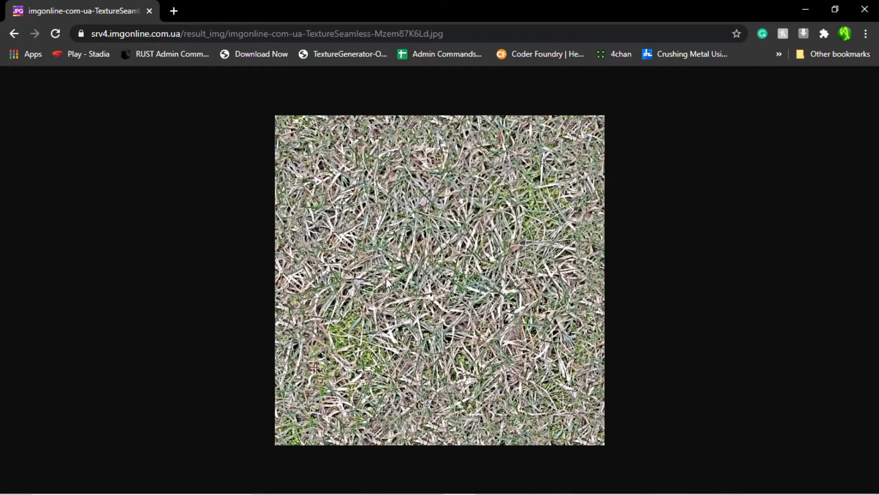
- Save the processed texture image as Grassprocessed.jpg in the Grass folder inside Desktop > Textures
right_click(411, 228)
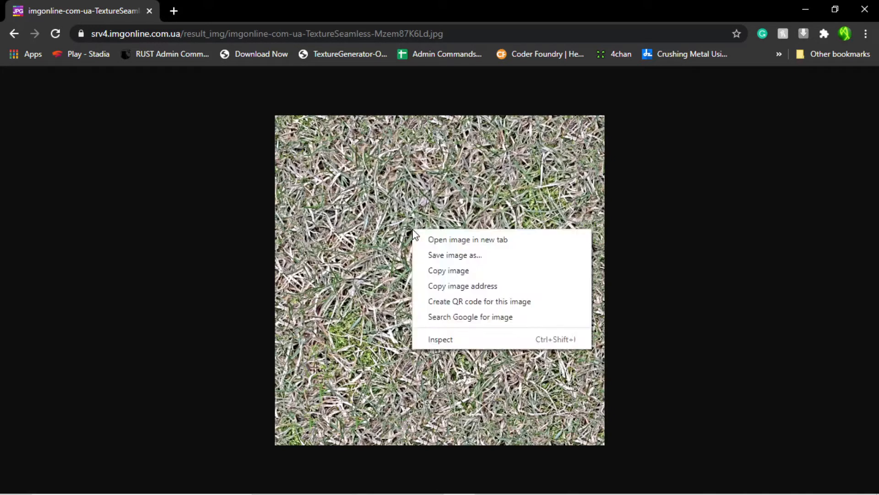
left_click(456, 254)
left_click(153, 129)
double_click(151, 118)
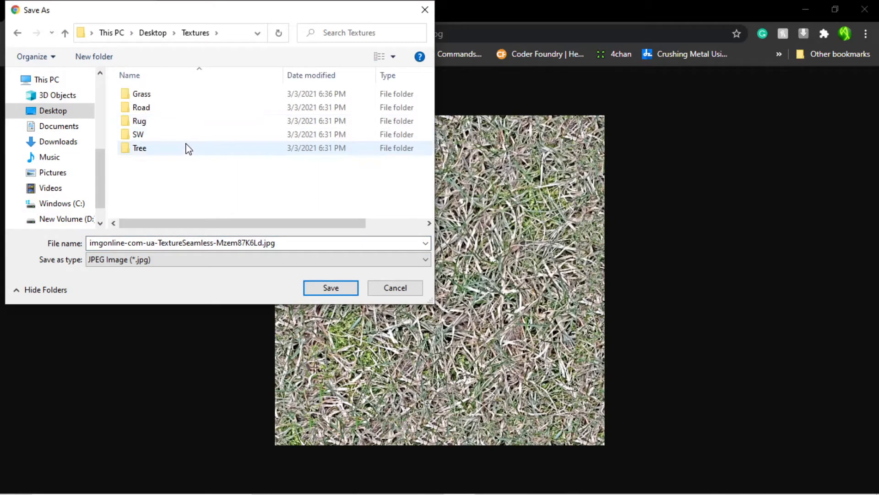
double_click(138, 93)
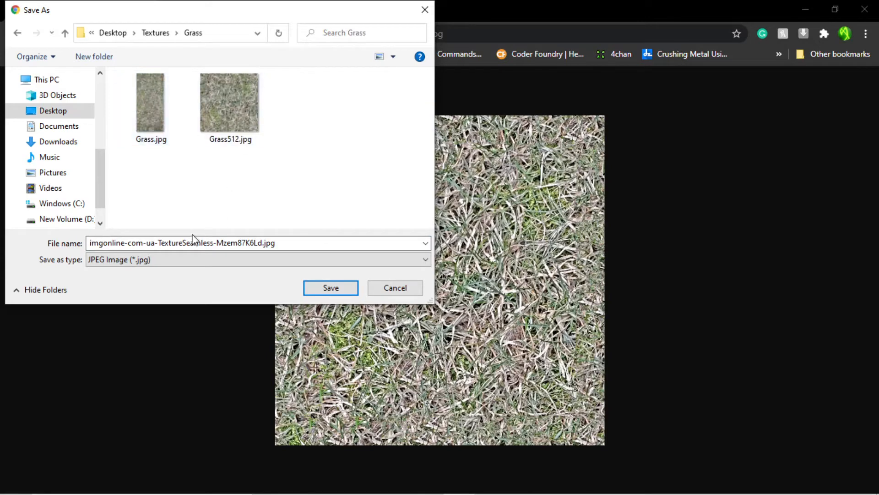
left_click(262, 243)
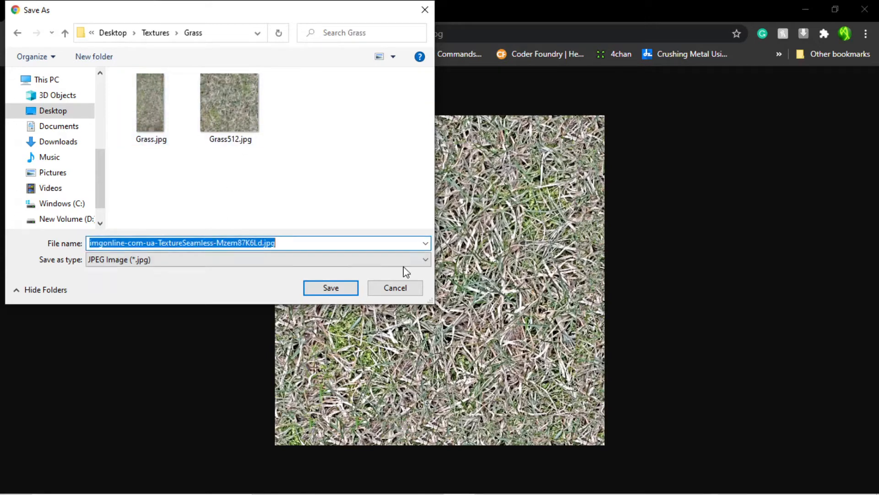
left_click_drag(262, 243, 9, 218)
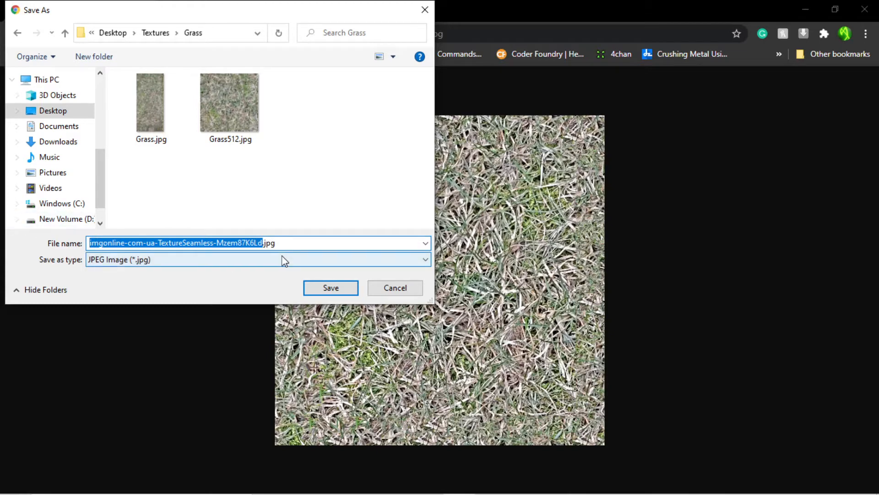
type("Grass")
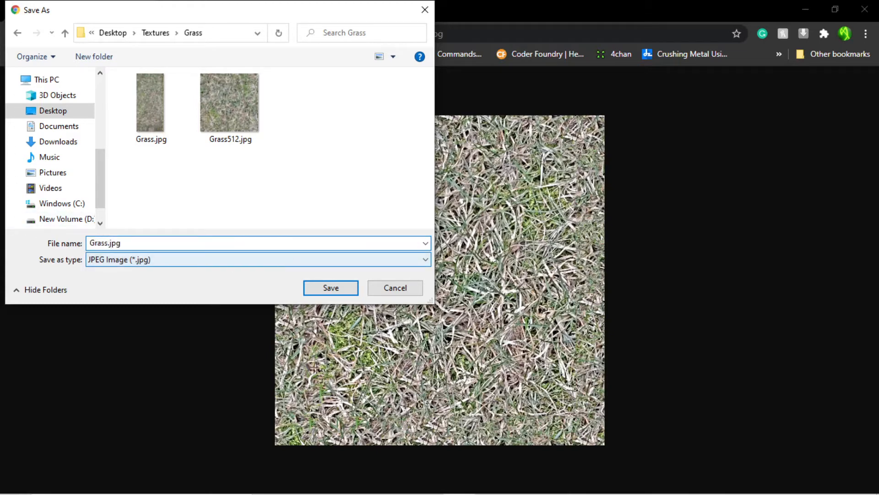
type("processed")
key("Return")
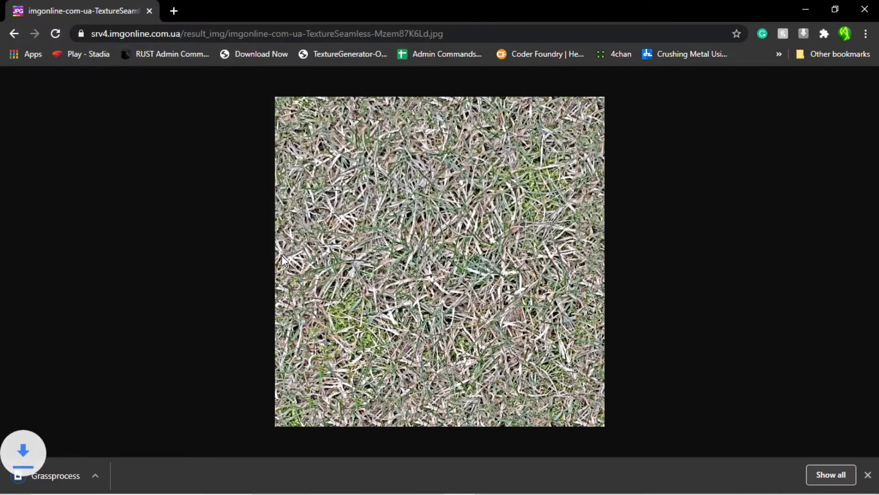
- Return to the processing result, download the processed texture, and open the tile image for checking its seamlessness
left_click(8, 36)
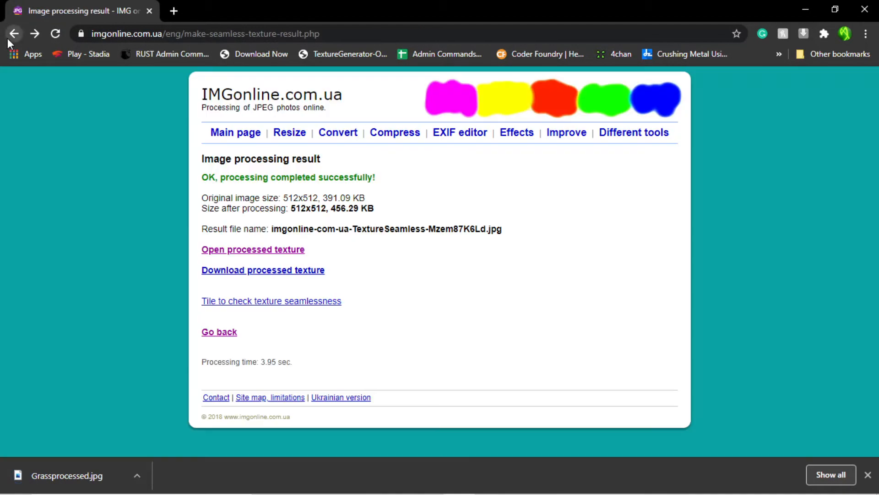
left_click(252, 275)
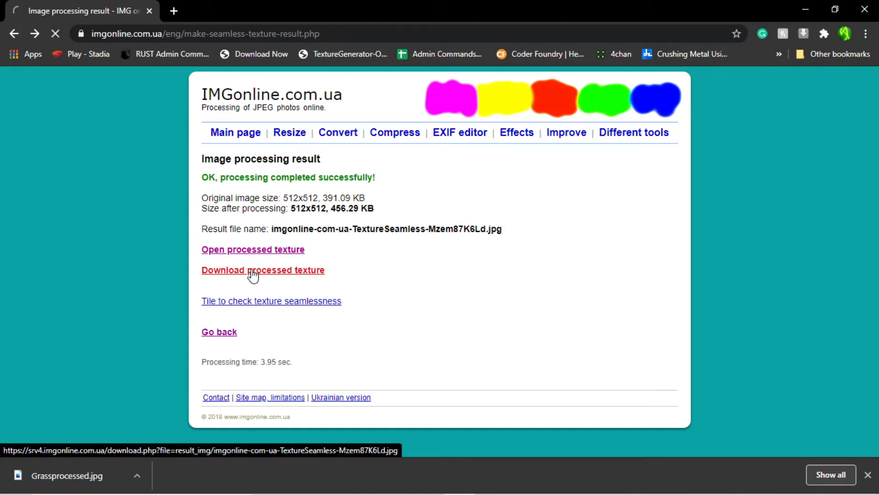
left_click(256, 302)
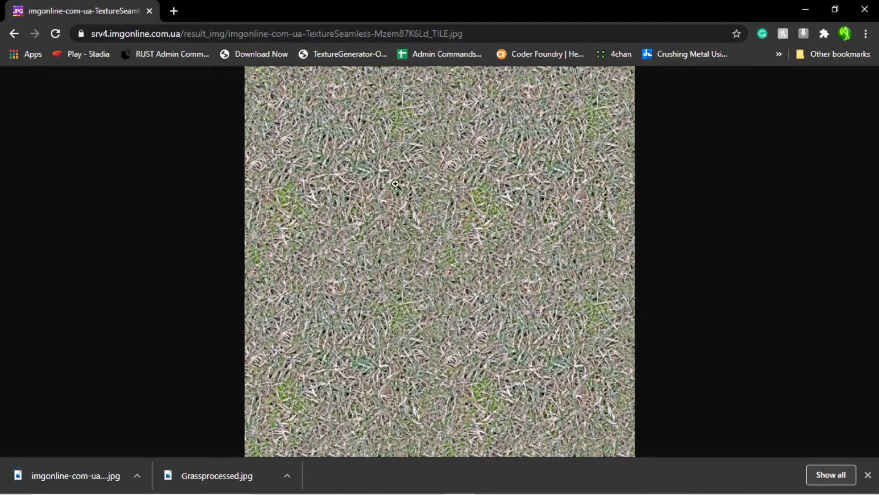
left_click(412, 187)
left_click(411, 187)
- Save the 2x2 tile image as Grassprocessed1021 in JPEG format in the Grass folder
right_click(447, 224)
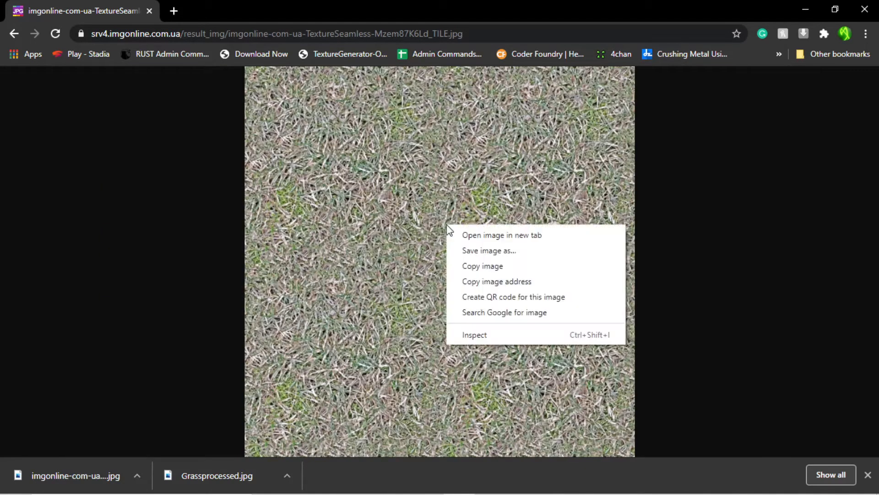
left_click(792, 132)
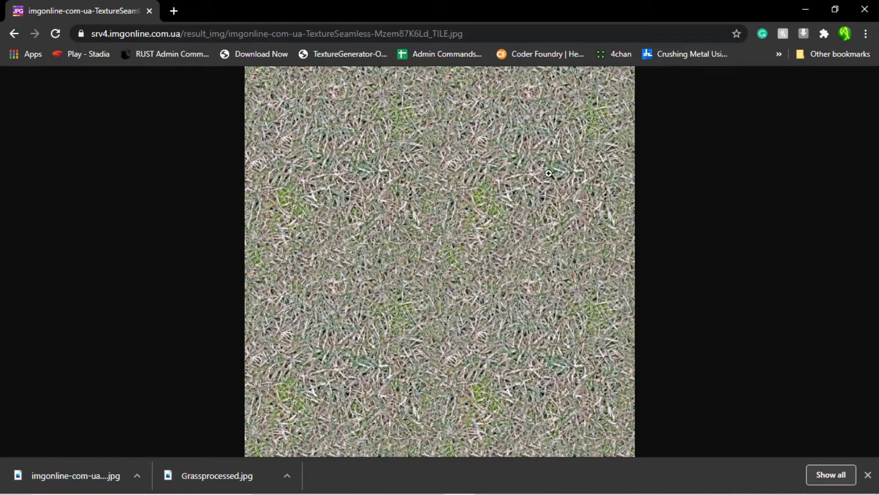
right_click(432, 203)
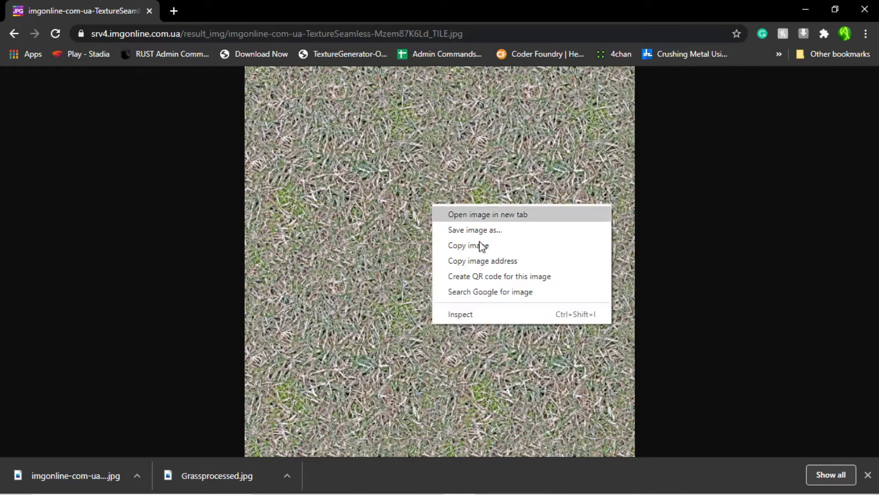
left_click(506, 231)
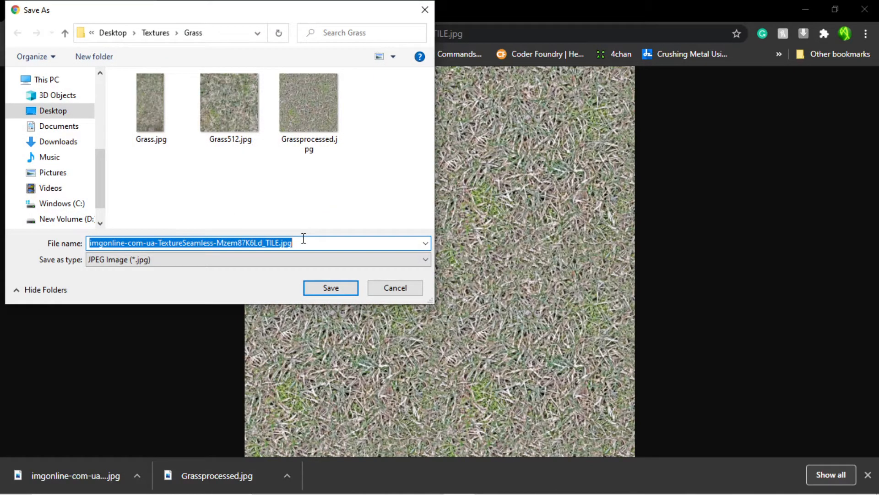
type("Grass")
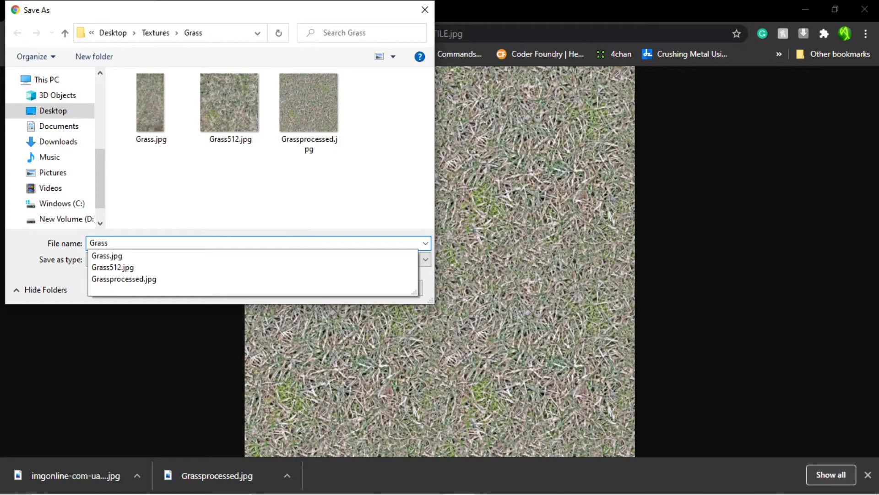
type("processed1021")
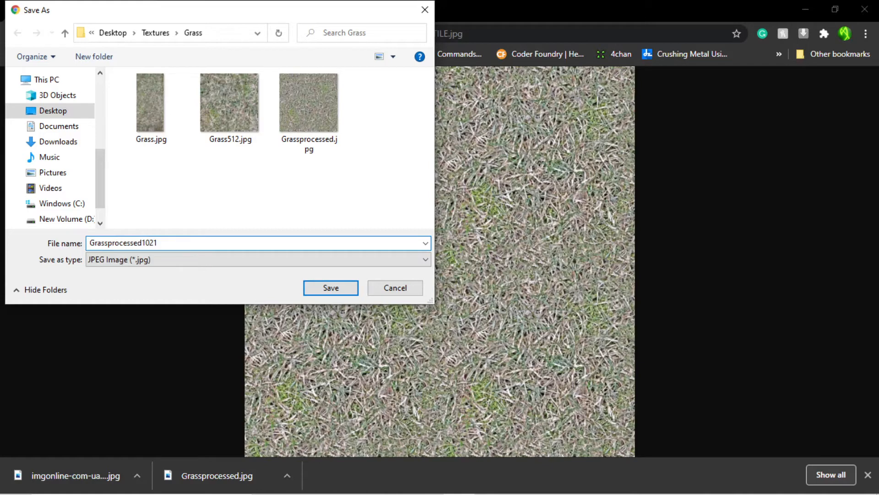
key("Return")
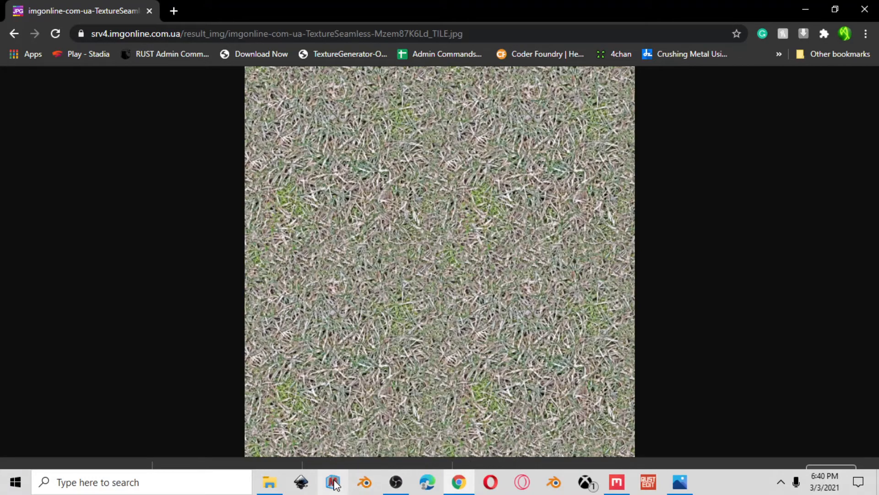
- Switch to Blender and dismiss the splash screen to reach the empty scene
left_click(365, 482)
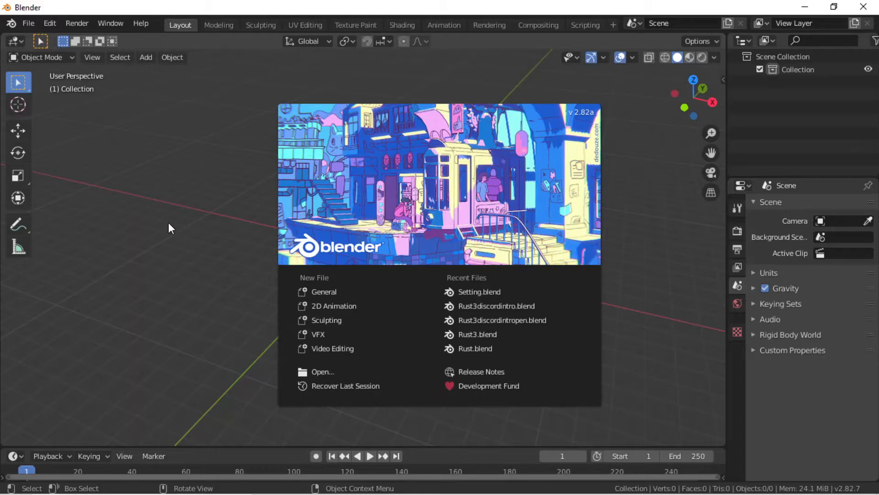
left_click(168, 223)
middle_click_drag(365, 255, 343, 280)
key("shift+a")
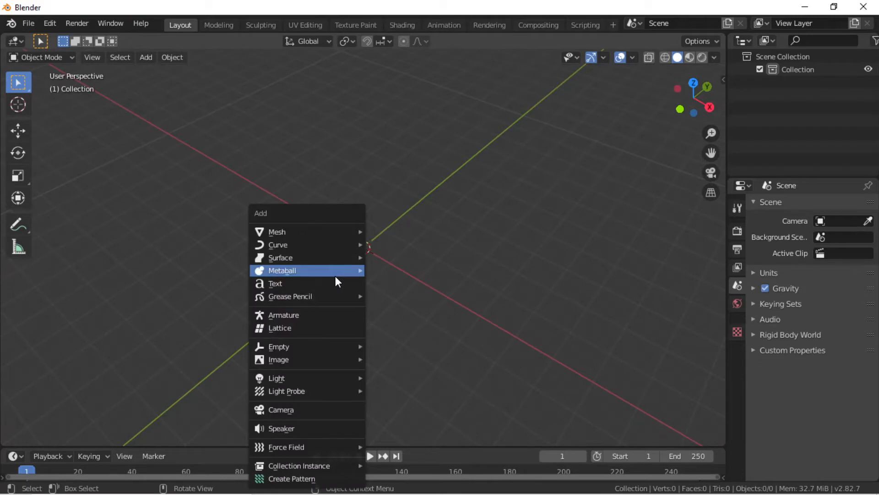
mouse_move(350, 227)
left_click(423, 301)
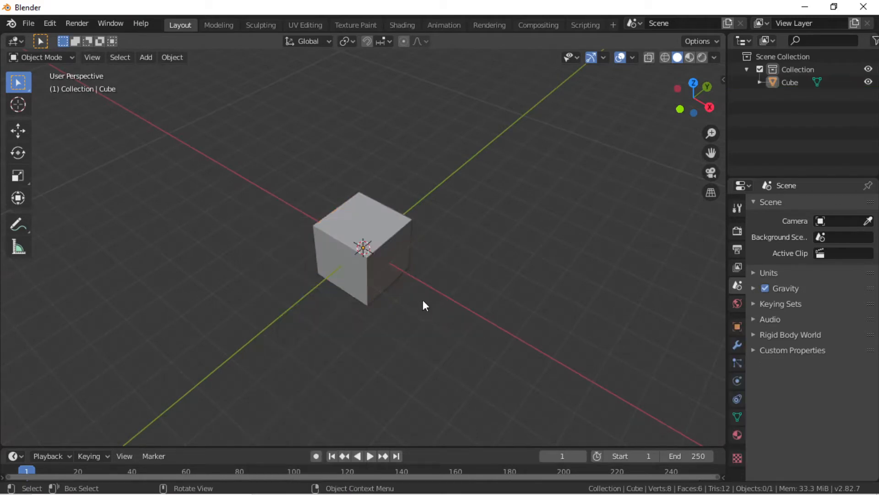
left_click(366, 231)
key("x")
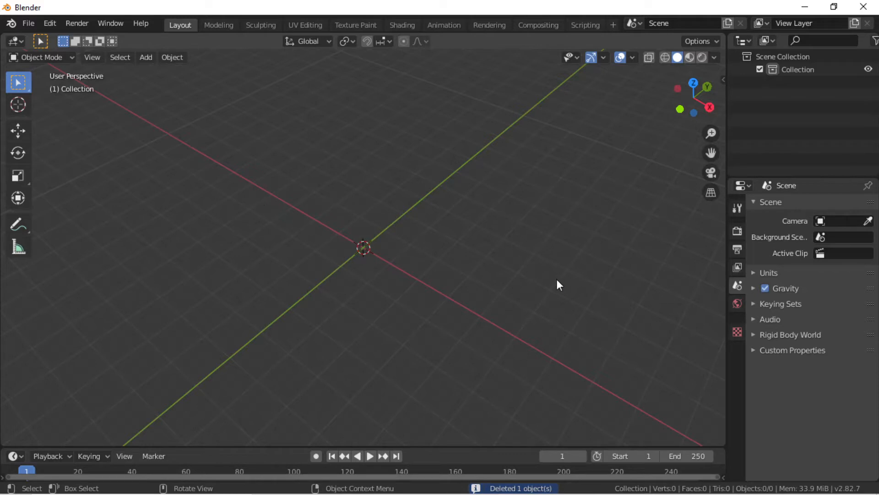
- Set the 3D viewport as the Screencast Keys origin and enable Screencast Keys
key("n")
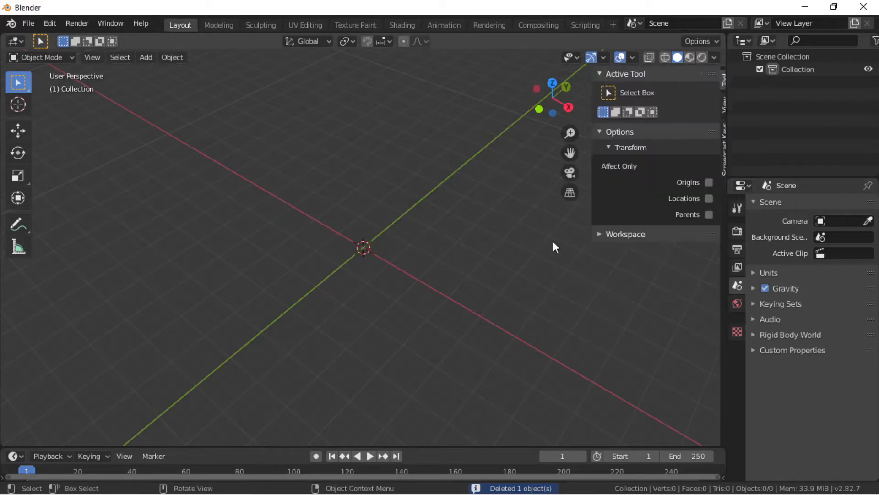
left_click(719, 148)
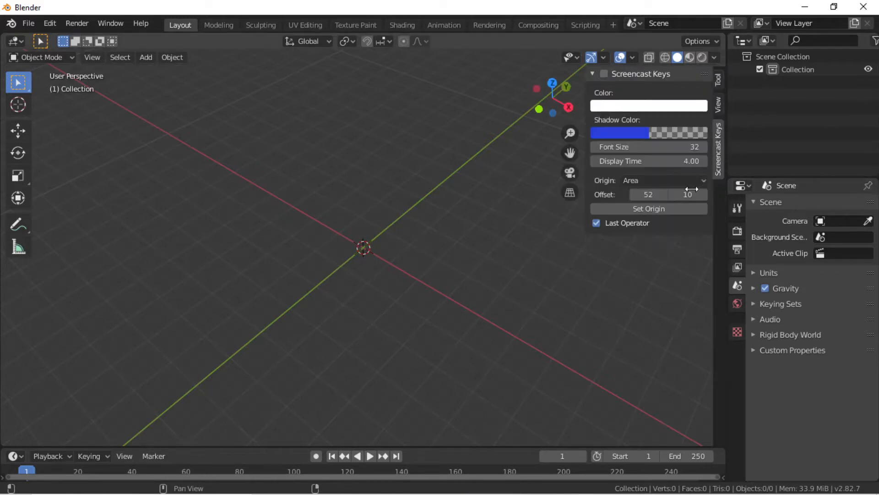
left_click(629, 209)
left_click(361, 264)
left_click(610, 74)
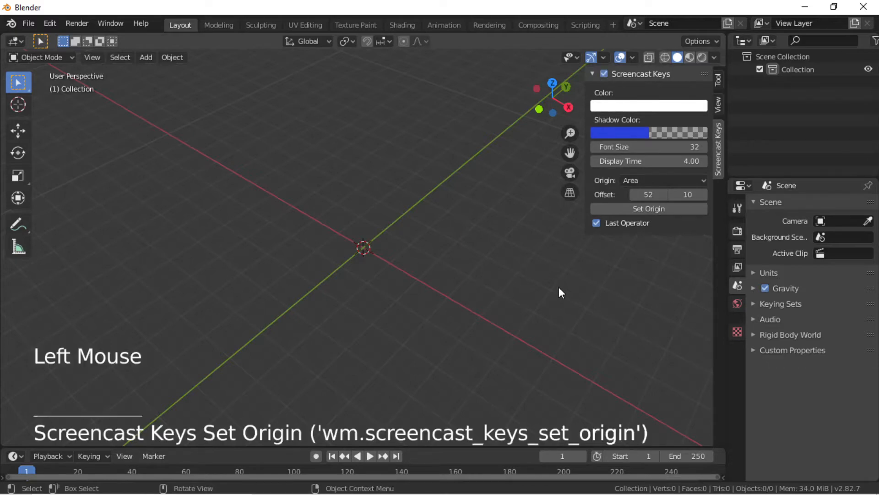
key("n")
- Add a plane mesh at the world origin
middle_click_drag(47, 240, 246, 234)
key("shift+a")
mouse_move(246, 232)
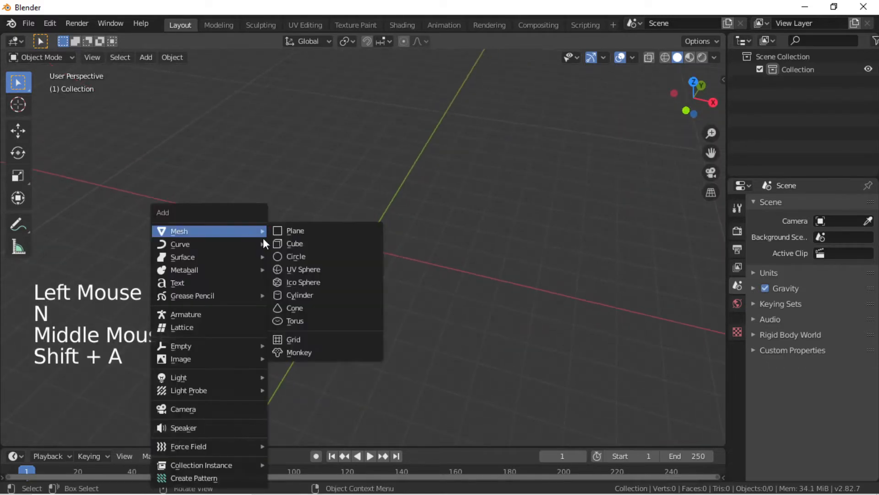
left_click(287, 230)
middle_click_drag(288, 232, 344, 273)
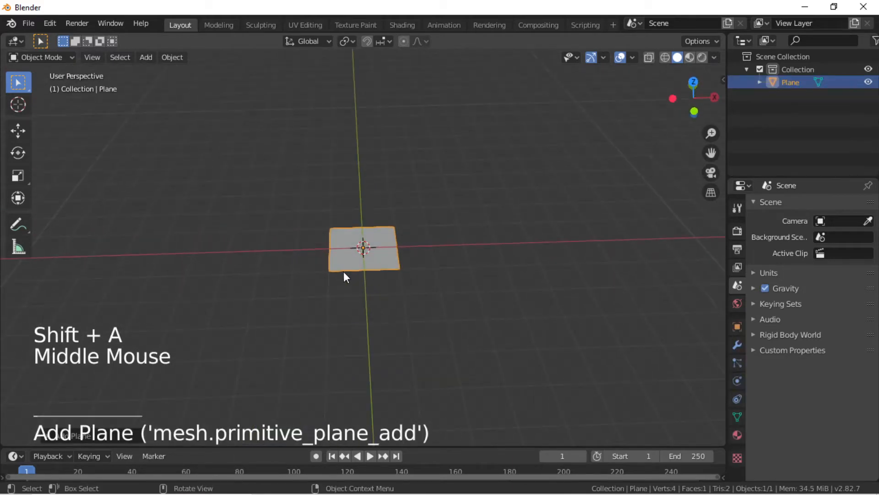
- Turn on snapping during transforms and duplicate the plane, placing the copy edge to edge beside it along the X axis
key("shift+Tab")
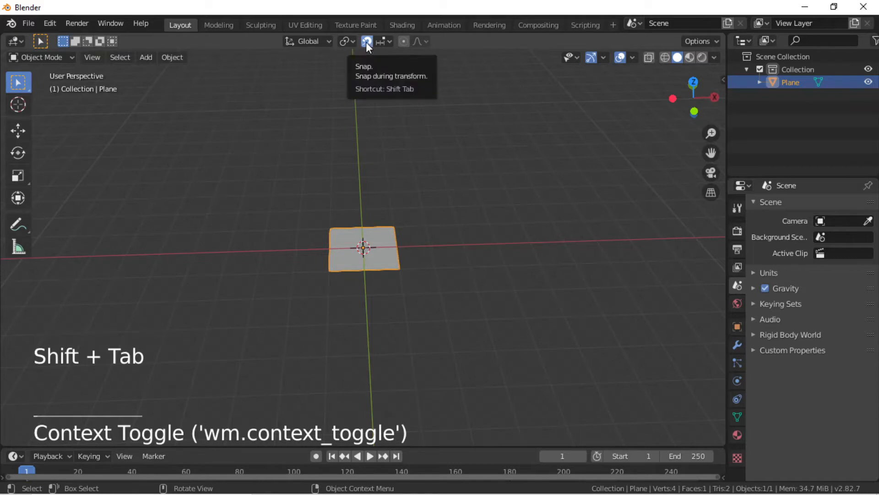
scroll(310, 253, "up", 2)
left_click(341, 231)
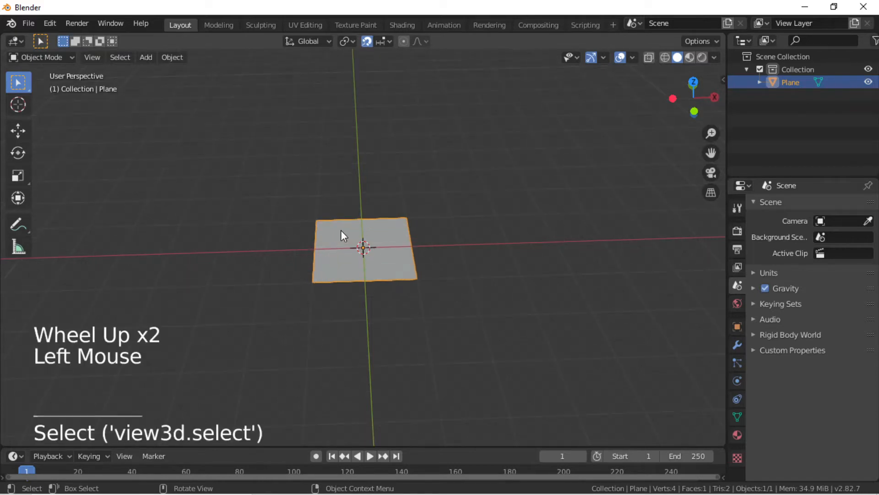
key("shift+d")
left_click(439, 240)
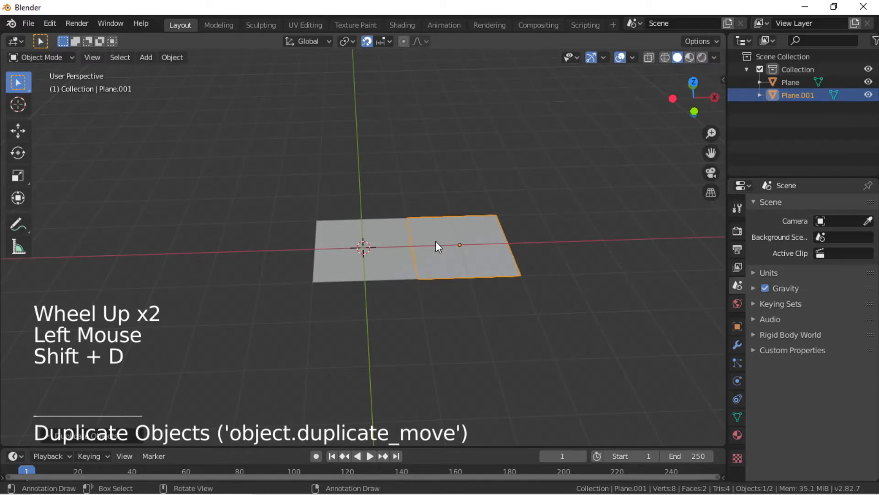
- Duplicate the plane at the world origin and place the copy 2 m along the Y axis
left_click(362, 246)
key("shift+d")
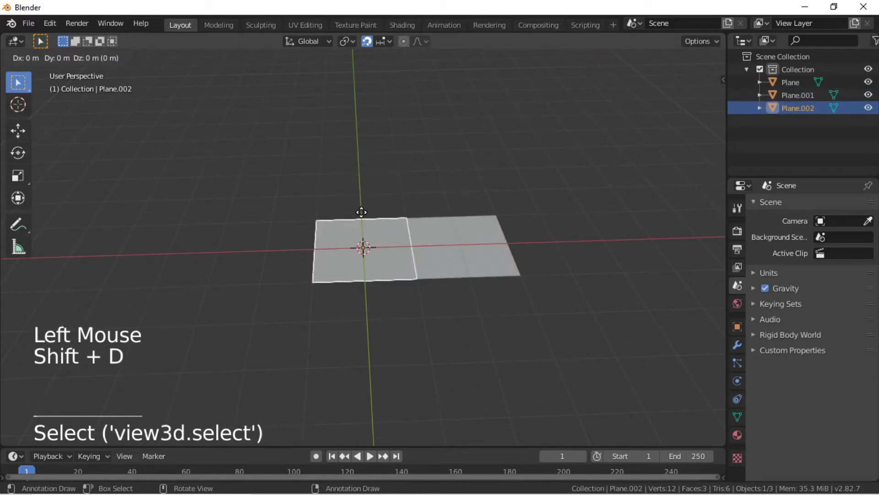
key("y")
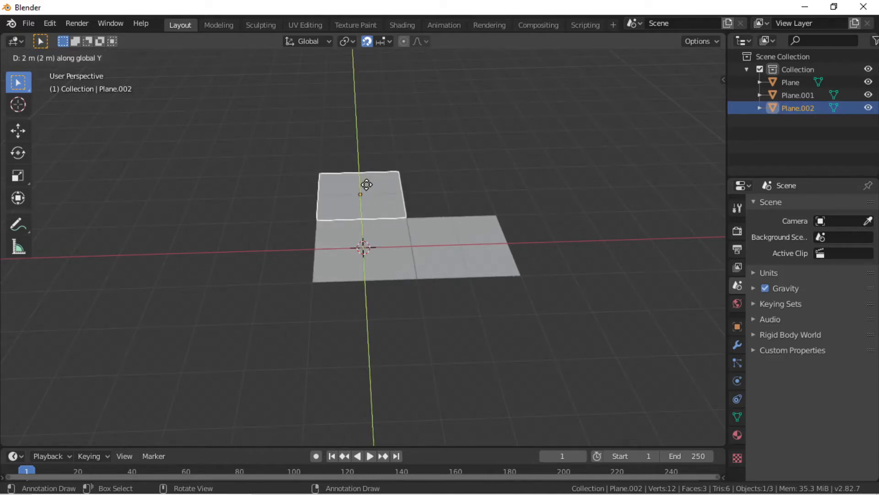
left_click(366, 185)
- Duplicate the newest plane 2 m along the X axis to complete a two-by-two grid
left_click(377, 192)
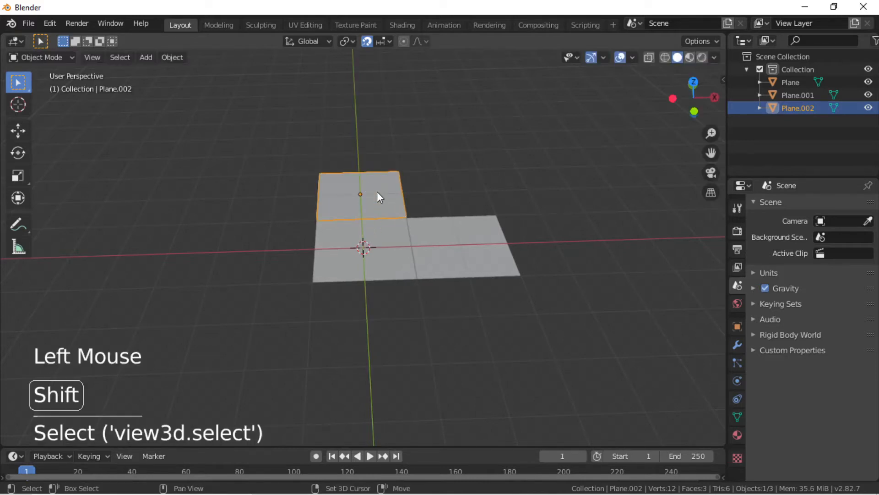
key("shift+d")
key("x")
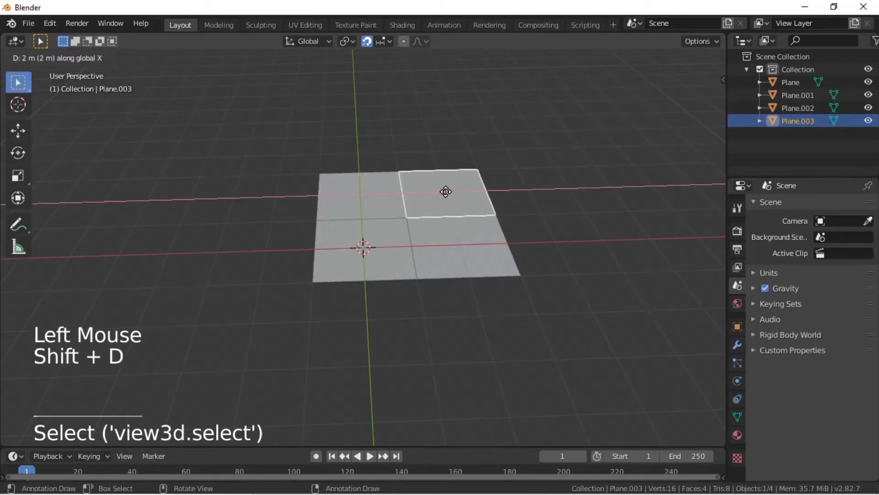
left_click(449, 192)
middle_click_drag(449, 191, 304, 290)
left_click(380, 208)
left_click(474, 210)
left_click(383, 264)
left_click(393, 214)
left_click(479, 213)
left_click(480, 213)
left_click(459, 261)
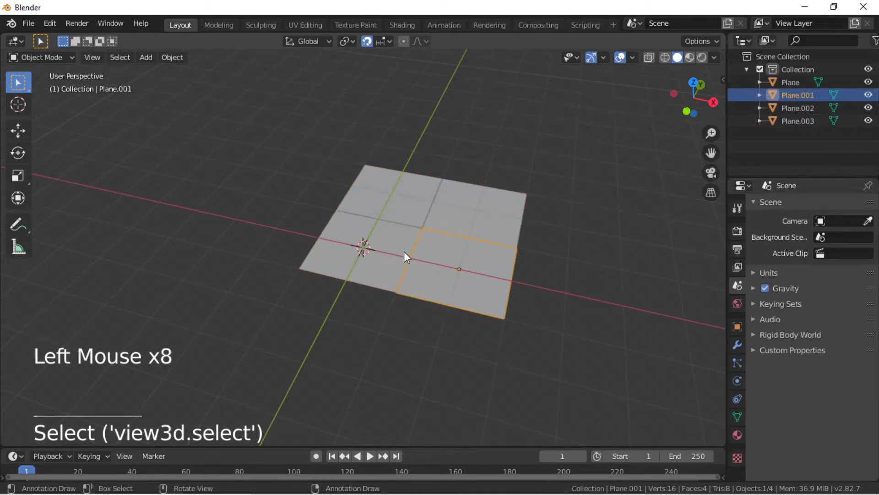
- Select the original plane at the world origin and assign the existing Material to it
left_click(397, 277)
scroll(397, 276, "up", 4)
middle_click_drag(397, 277, 417, 333)
scroll(413, 324, "down", 2)
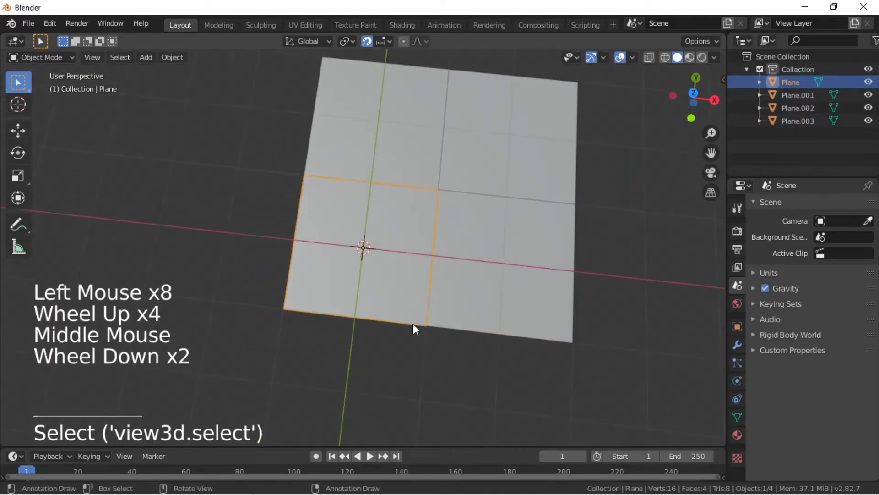
left_click(737, 435)
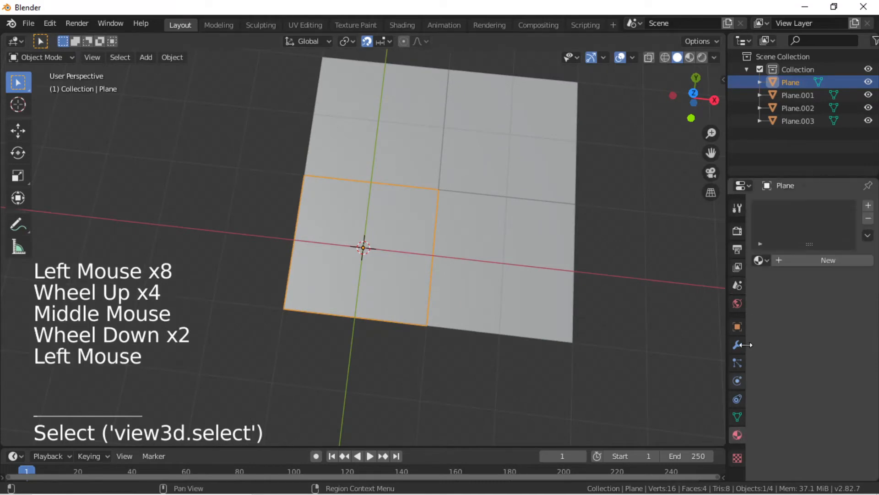
left_click(759, 260)
left_click(760, 260)
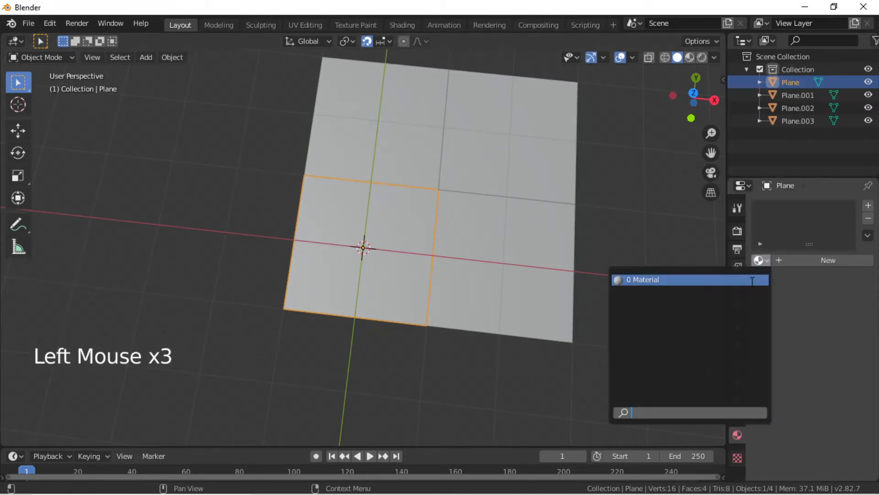
left_click(742, 280)
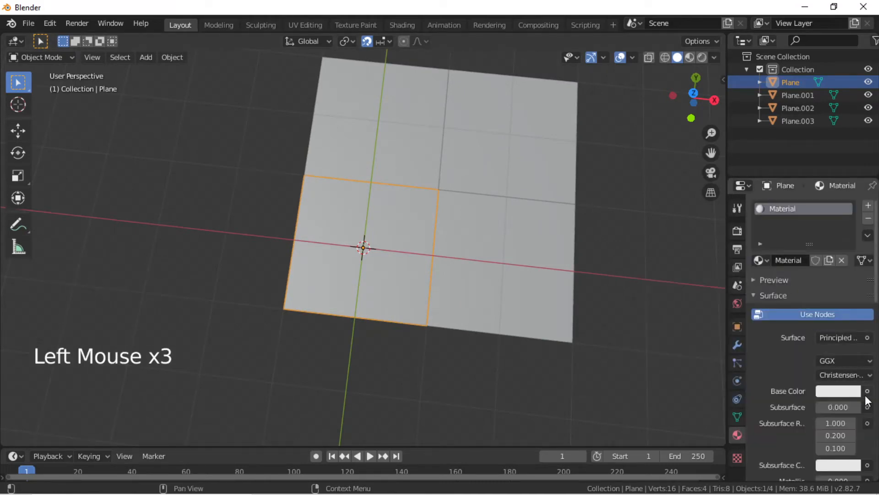
- Set the material's Base Color to an Image Texture and load Grass512.jpg from the Desktop's Textures\Grass folder
left_click(867, 392)
left_click(631, 290)
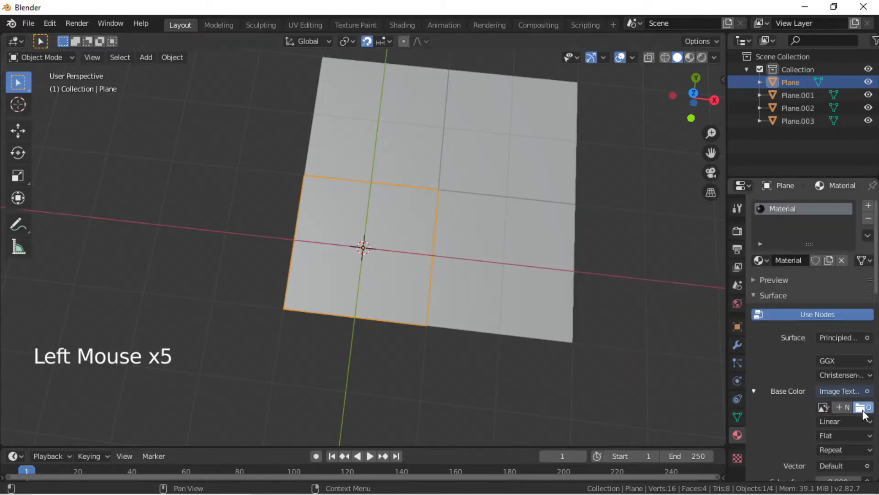
left_click(863, 408)
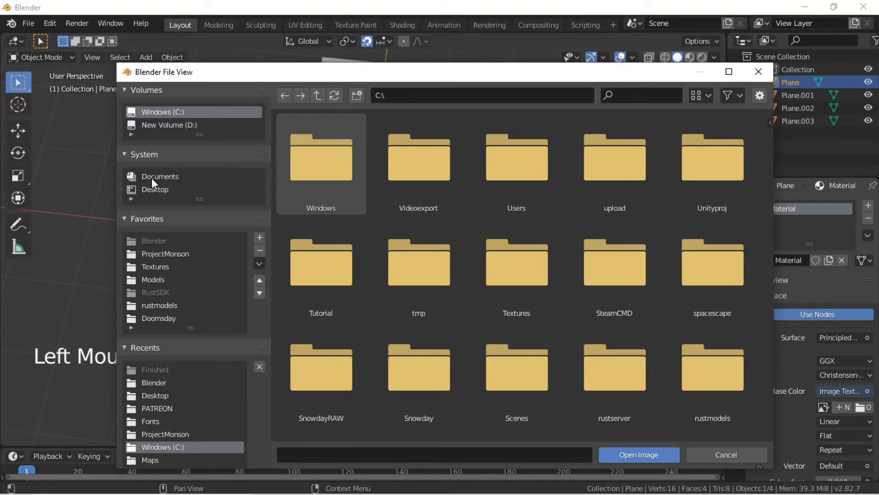
left_click(158, 188)
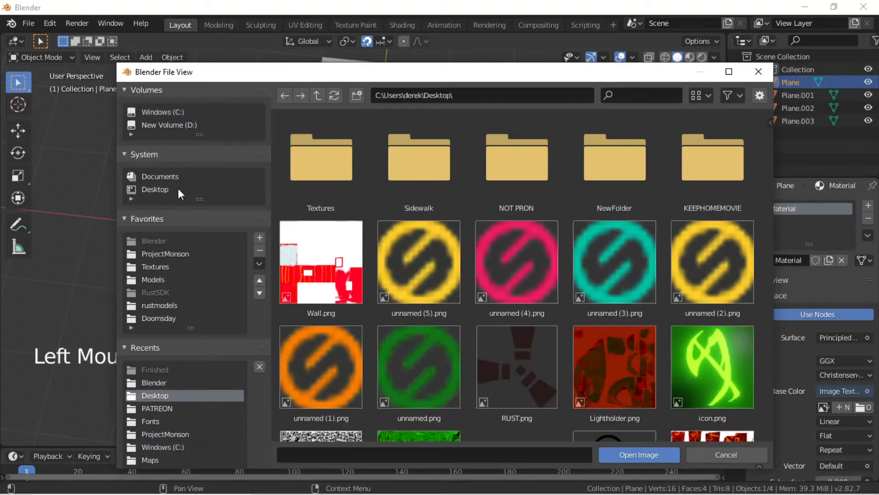
double_click(326, 160)
double_click(694, 183)
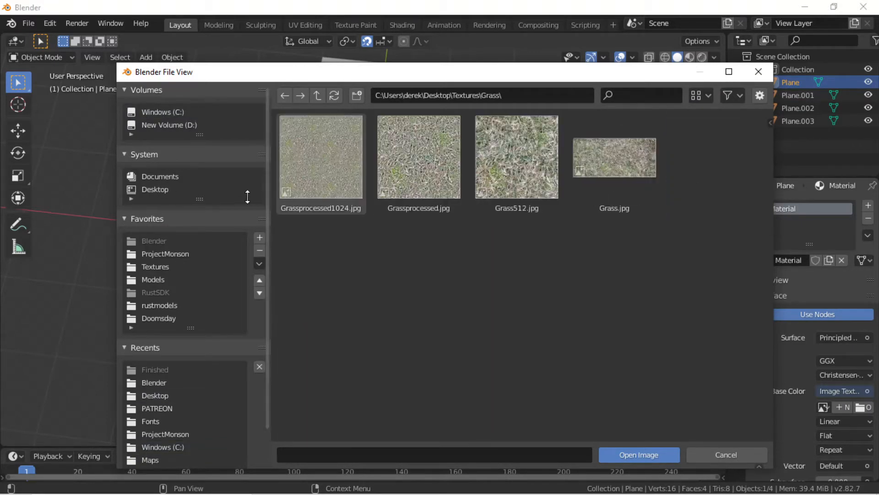
double_click(506, 147)
- Switch the viewport to Material Preview shading to display the grass texture on the plane
middle_click_drag(351, 280, 403, 250)
key("z")
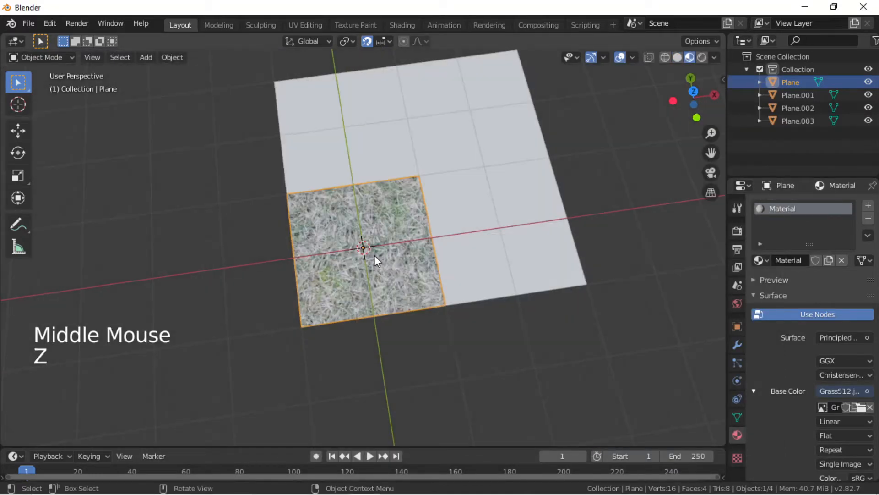
left_click(221, 273)
scroll(232, 278, "up", 3)
left_click(417, 221)
middle_click_drag(416, 221, 333, 256)
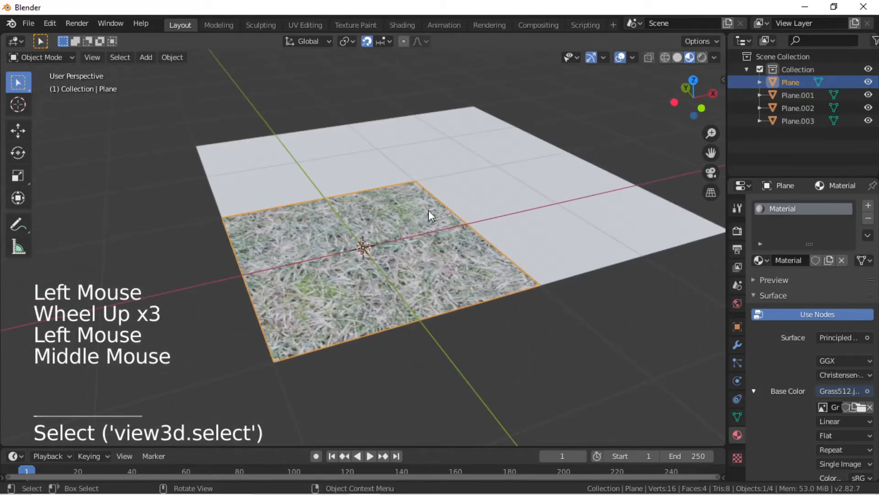
- Assign the existing grass Material to Plane.001, the plane beside the original along X, and deselect it
left_click(415, 215)
left_click(507, 204)
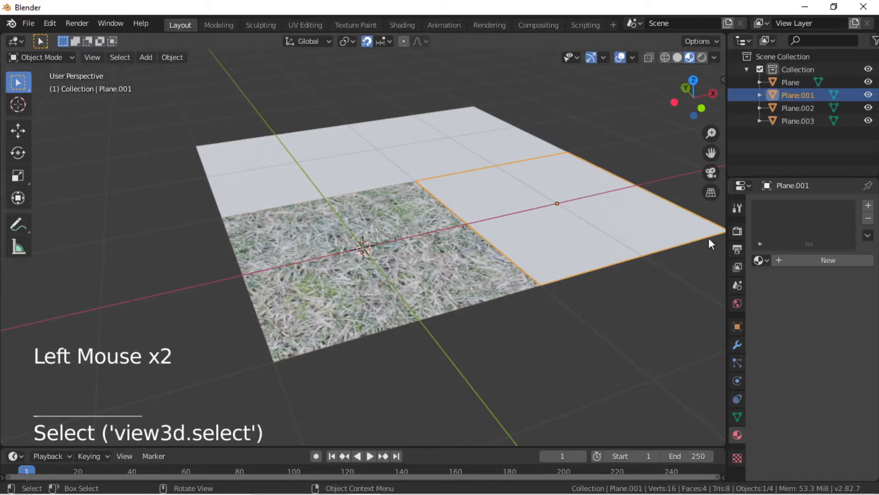
left_click(758, 259)
left_click(732, 280)
left_click(562, 314)
- Examine the seam between the two grass-textured planes up close and from farther away
middle_click_drag(562, 314, 592, 392)
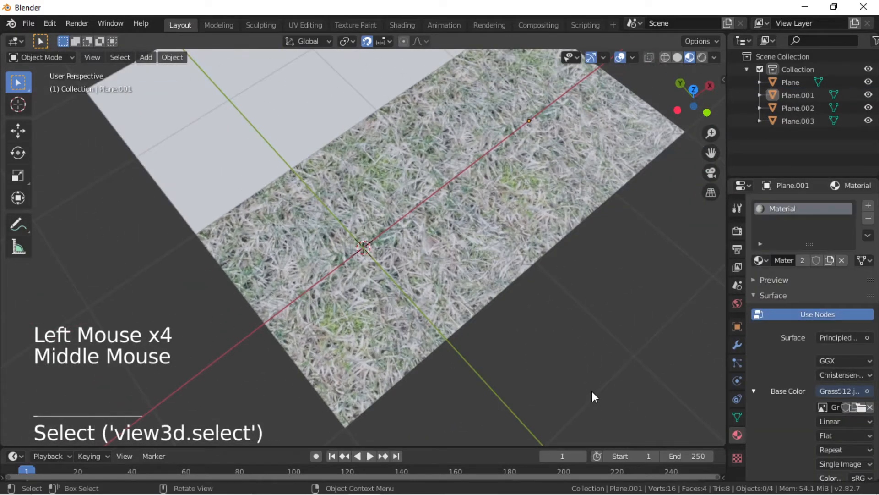
scroll(452, 280, "up", 4)
mouse_move(451, 280)
middle_mouse_down()
mouse_move(411, 221)
mouse_move(461, 277)
middle_mouse_up()
scroll(504, 270, "down", 1)
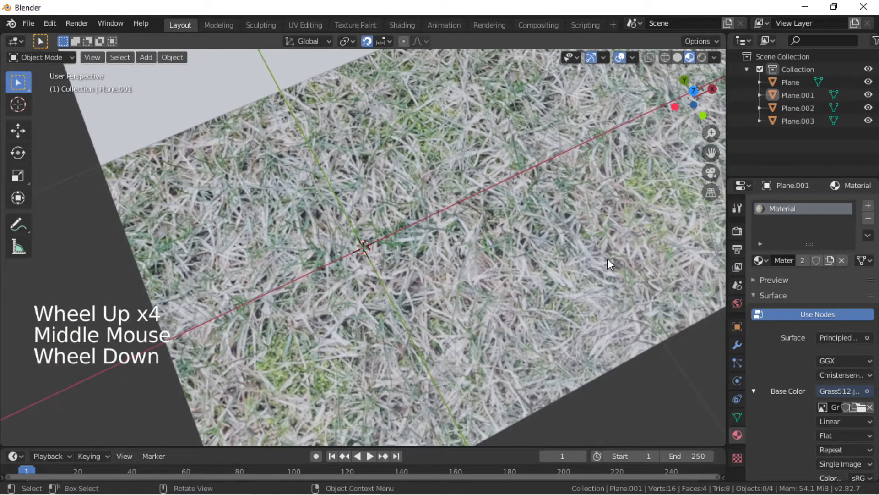
middle_click_drag(601, 276, 367, 310, "shift")
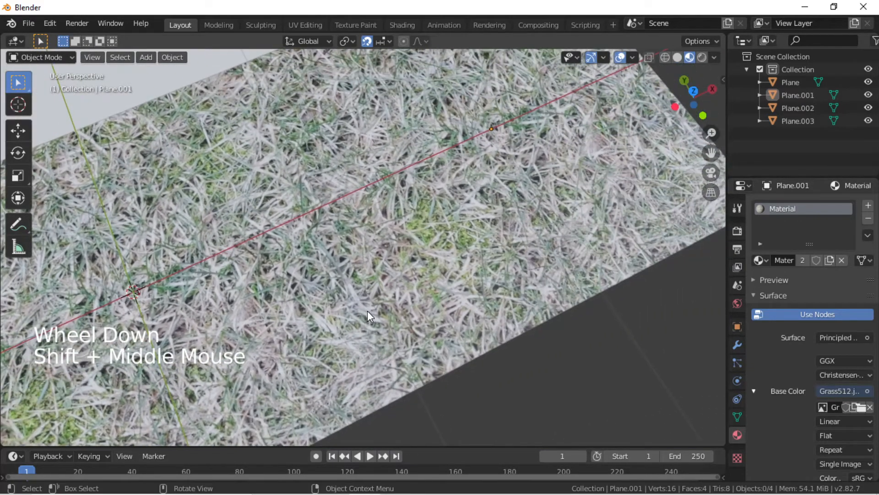
scroll(368, 310, "up", 5)
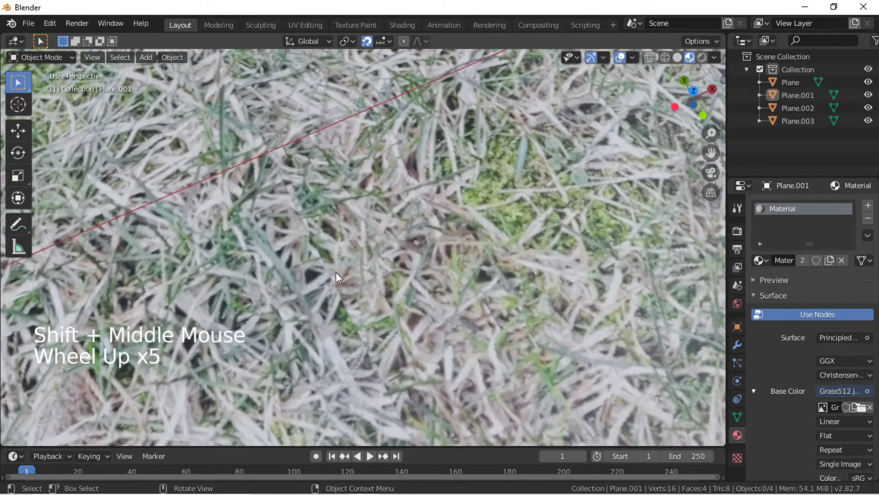
scroll(329, 247, "down", 6)
middle_click_drag(329, 247, 427, 348, "shift")
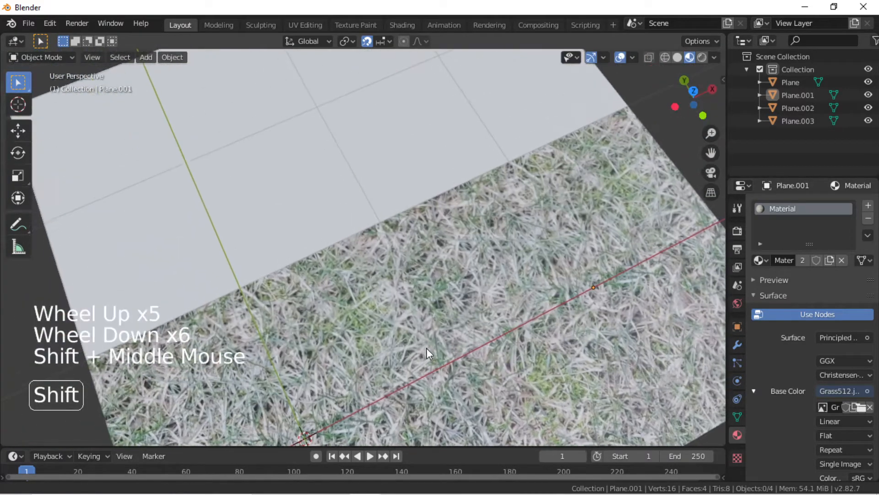
- Assign the existing grass Material to Plane.003, the plane diagonally opposite the original
left_click(460, 161)
scroll(519, 193, "down", 6)
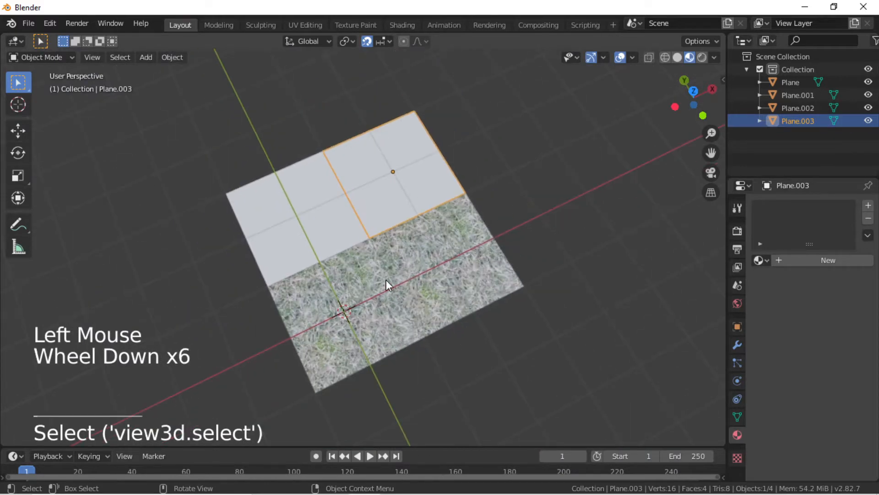
scroll(370, 195, "up", 3)
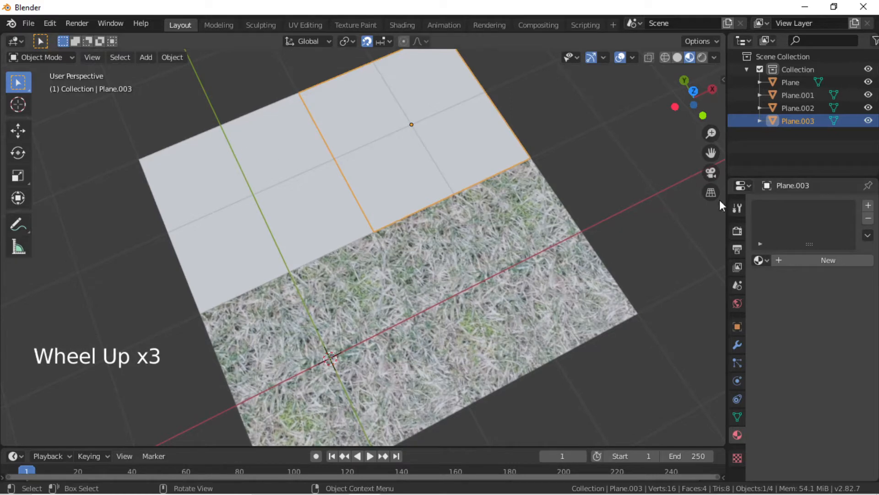
left_click(762, 258)
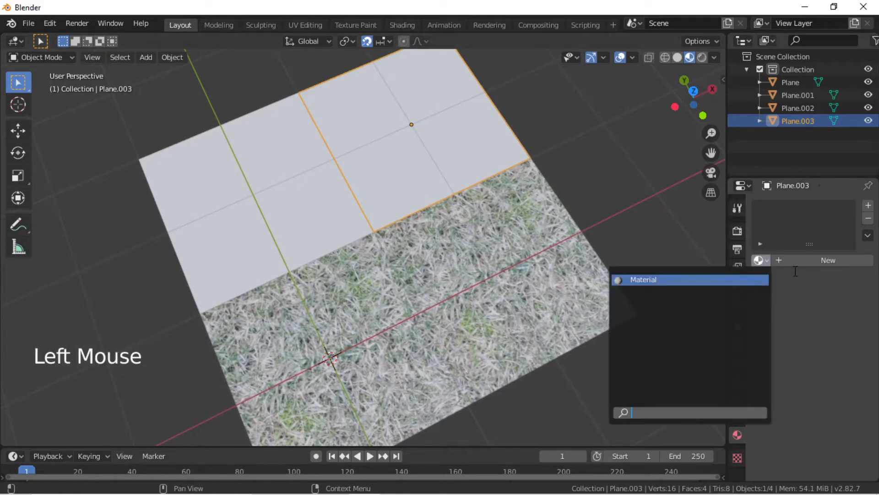
left_click(760, 259)
left_click(760, 260)
left_click(744, 279)
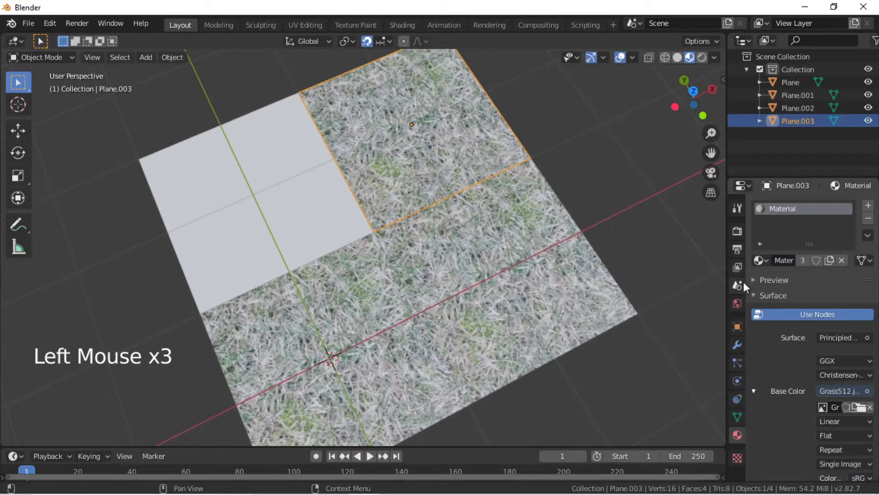
- Assign the existing grass Material to Plane.002, the last untextured plane, and clear the selection
left_click(301, 190)
left_click(759, 260)
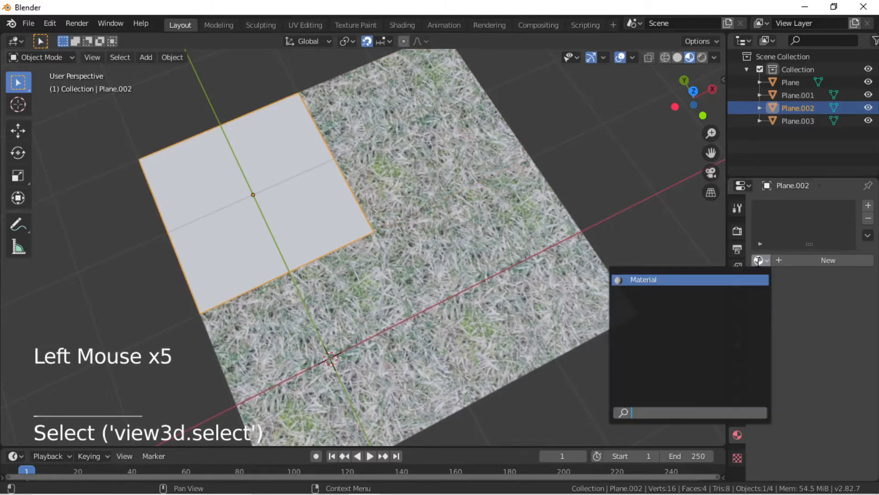
left_click(755, 280)
left_click(117, 239)
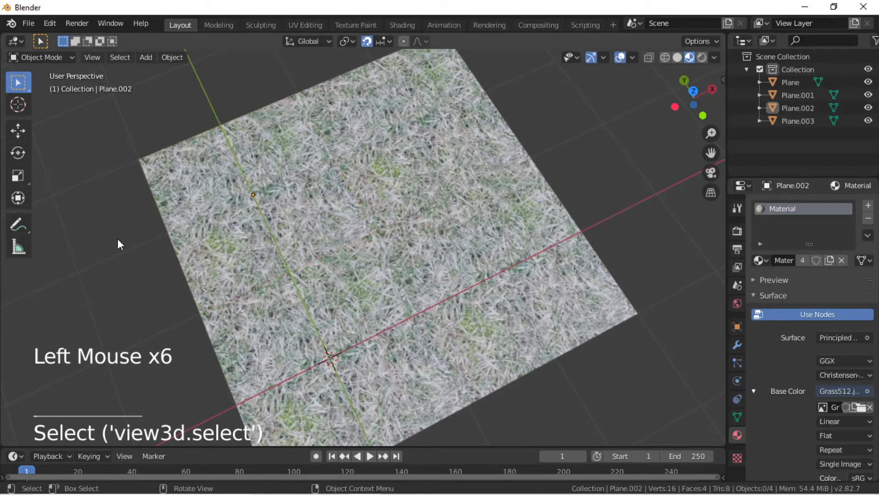
- Make a separate copy of the material on Plane.002 and load Grassprocessed.jpg as its Base Color image
scroll(166, 260, "down", 7)
middle_click_drag(173, 266, 343, 203)
scroll(381, 212, "up", 10)
left_click(315, 172)
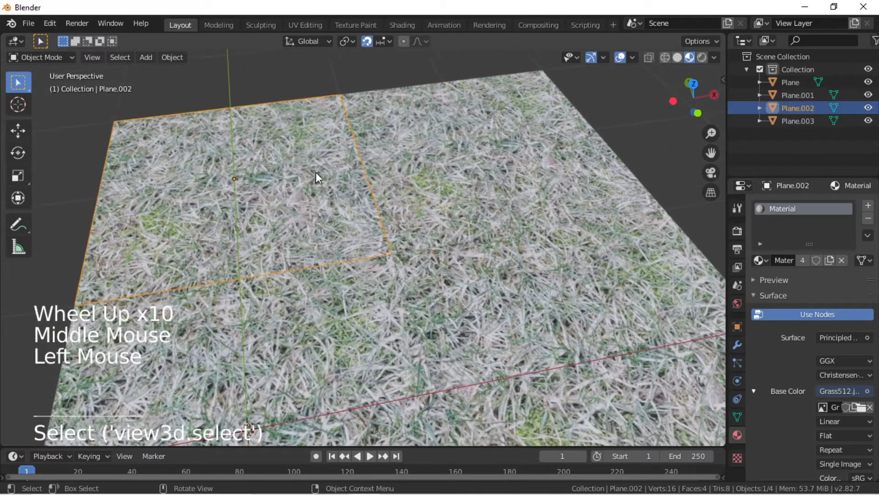
scroll(316, 172, "down", 3)
left_click(751, 257)
left_click(752, 262)
left_click(832, 261)
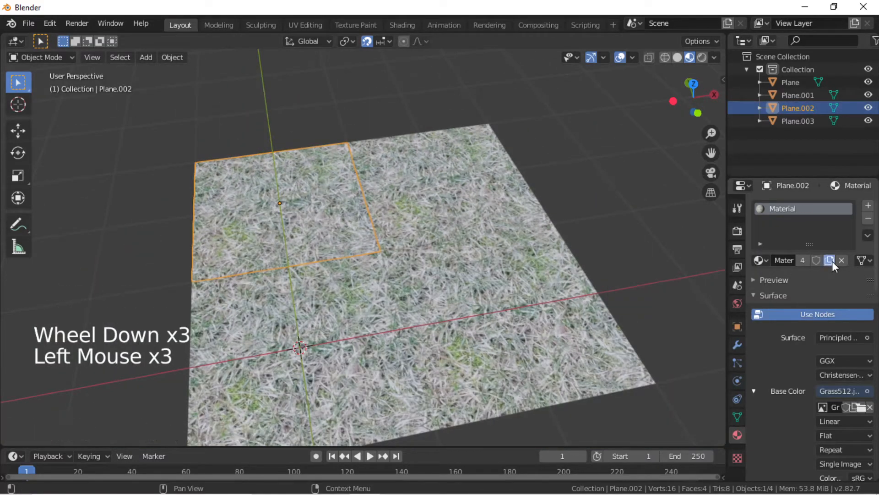
left_click(781, 210)
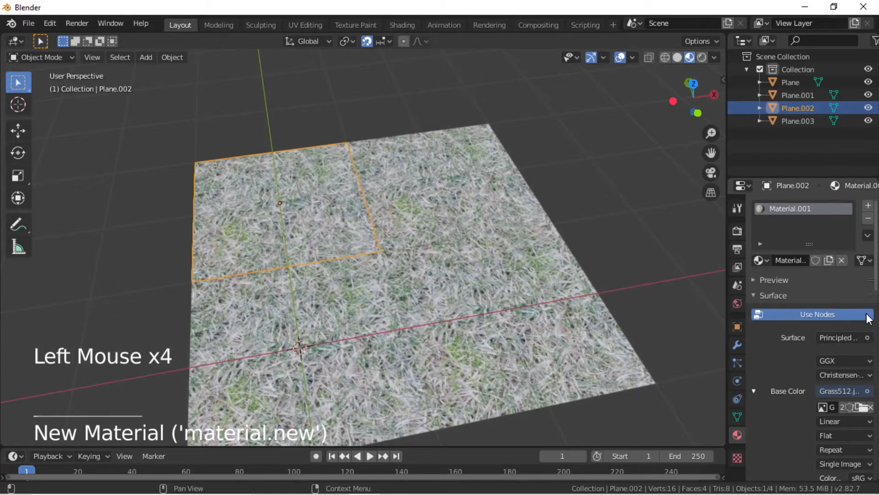
left_click(863, 407)
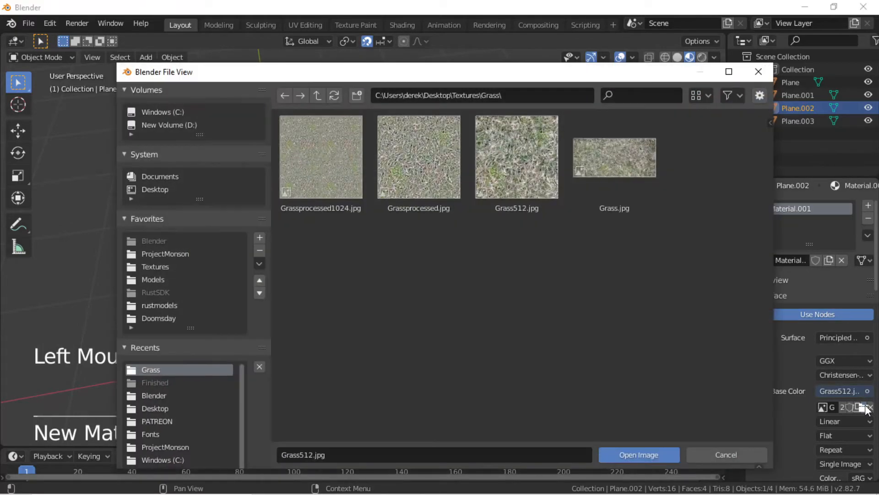
double_click(413, 150)
- Replace the material on Plane.003 with Material.001
left_click(396, 189)
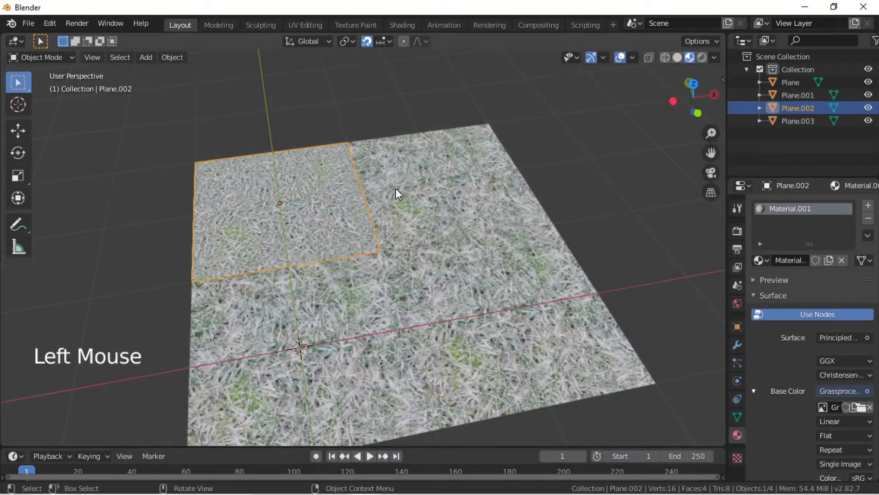
scroll(380, 208, "up", 4)
mouse_move(380, 208)
middle_mouse_down()
mouse_move(397, 246)
mouse_move(388, 195)
middle_mouse_up()
scroll(389, 194, "down", 1)
scroll(389, 194, "down", 1)
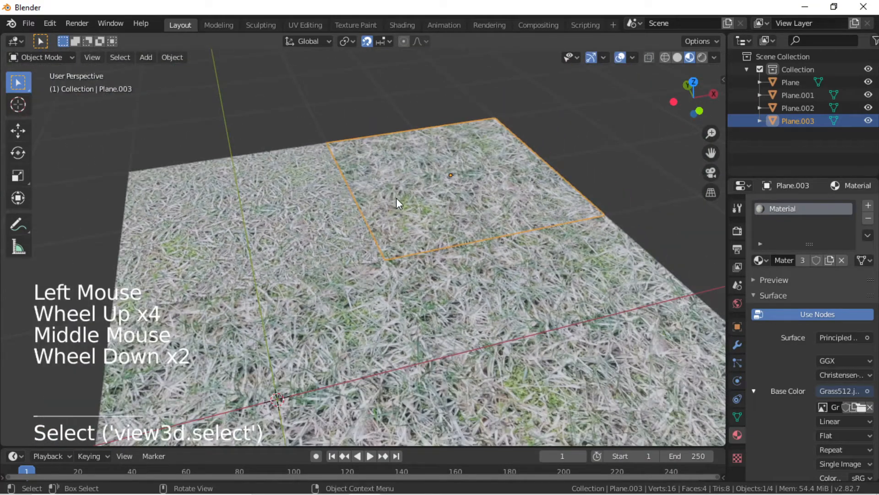
left_click(759, 260)
left_click(641, 294)
- Replace the material on Plane.001 with Material.001
left_click(547, 297)
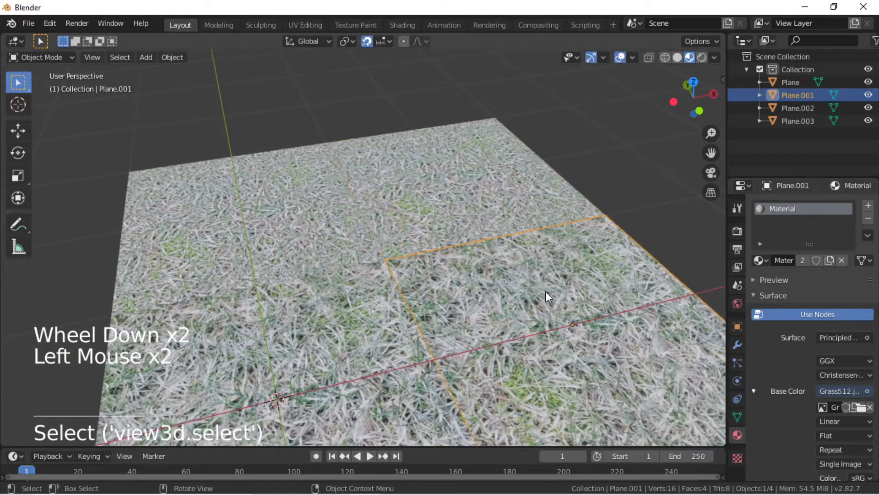
left_click(760, 260)
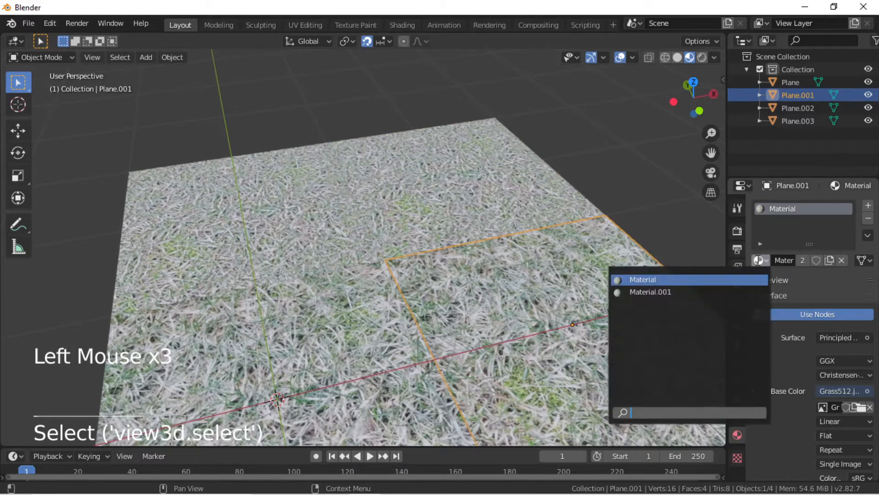
left_click(694, 292)
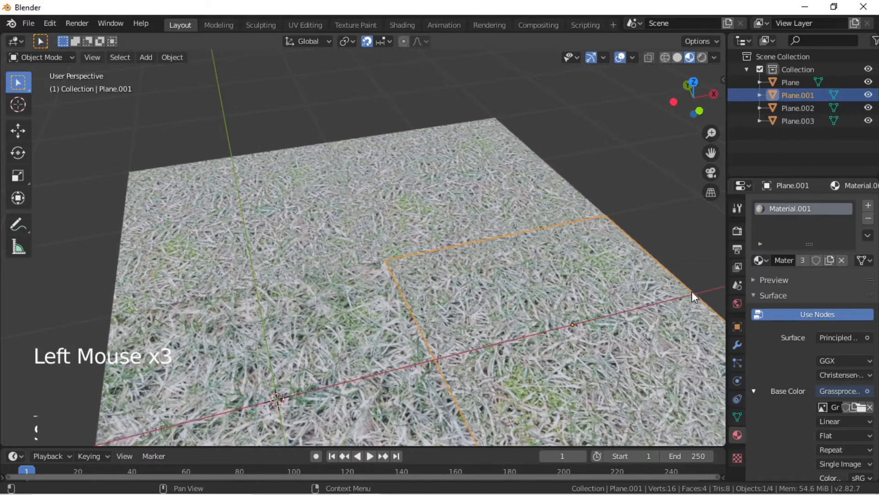
- Replace the material on the original Plane with Material.001 and clear the selection
left_click(382, 322)
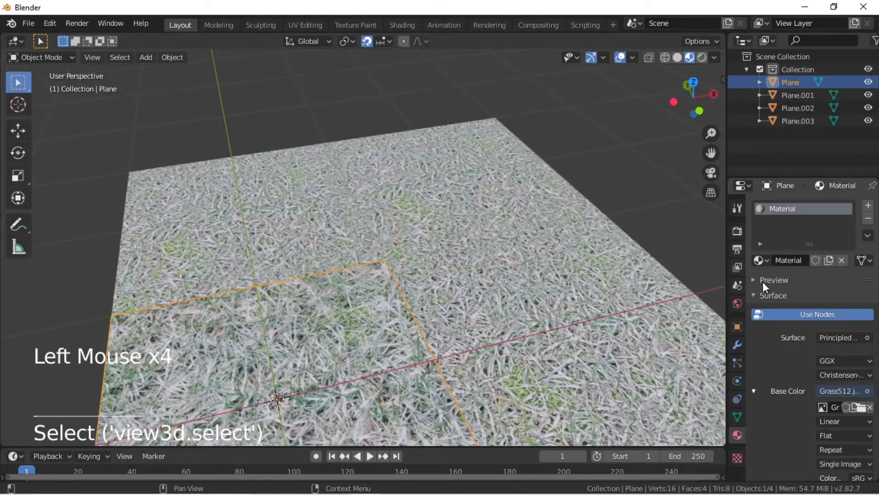
left_click(758, 261)
left_click(680, 293)
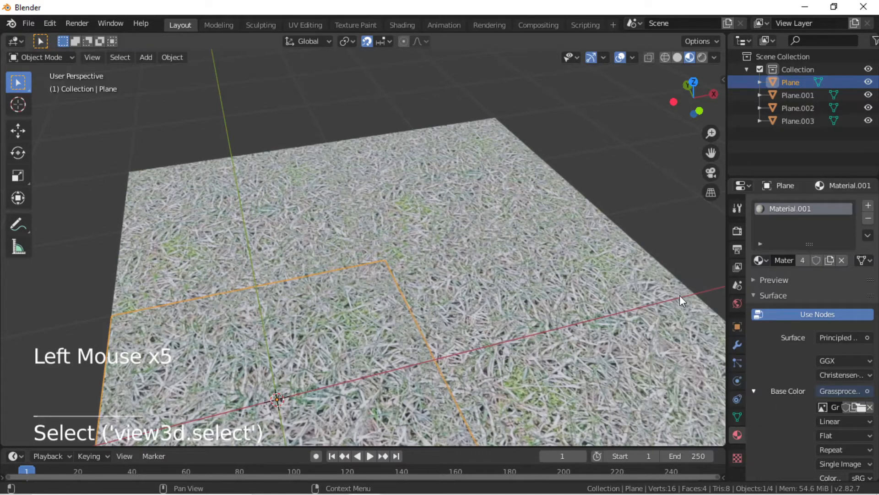
left_click(369, 298)
- Examine the joins between the four grass-textured planes from several angles and distances for visible seams
scroll(369, 298, "down", 4)
middle_click_drag(369, 298, 188, 353)
scroll(194, 319, "up", 8)
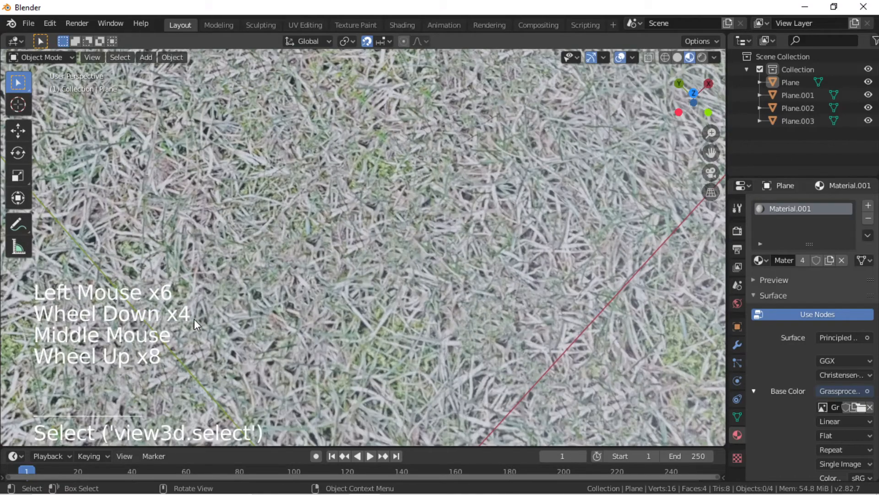
scroll(368, 291, "up", 3)
middle_click_drag(293, 288, 163, 254)
scroll(163, 253, "down", 8)
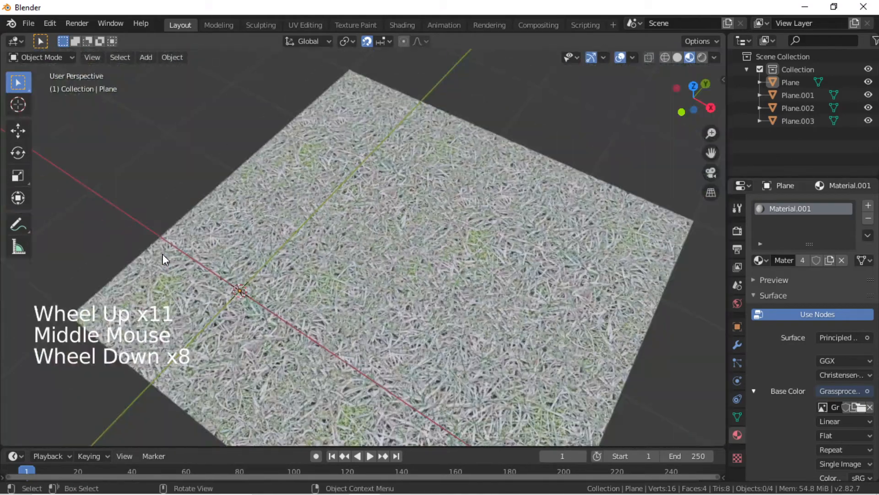
middle_click_drag(190, 293, 362, 229)
scroll(376, 255, "down", 2)
scroll(362, 230, "up", 3)
left_click(634, 136)
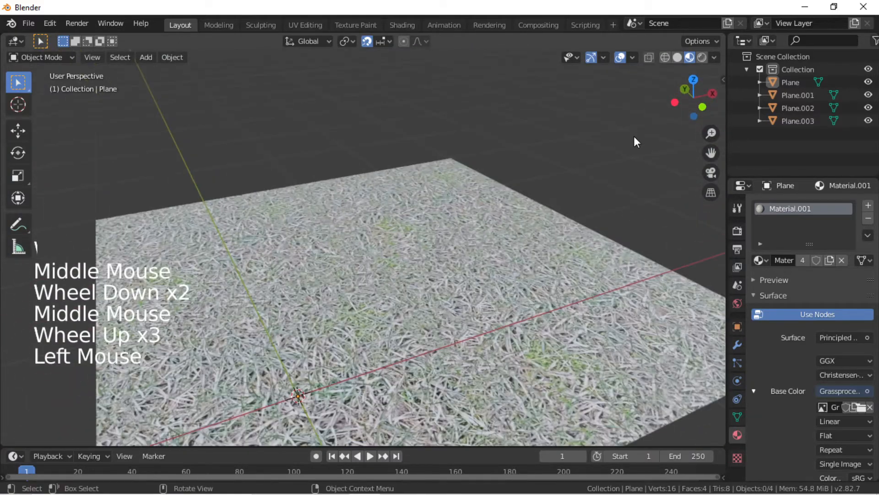
- Add a spot light at the origin and raise it 3 m along the Z axis
scroll(343, 216, "down", 4)
key("shift")
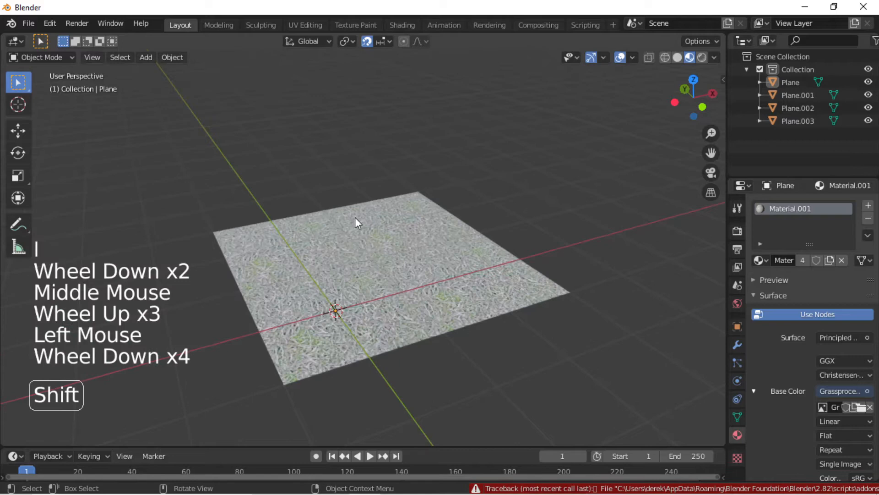
key("shift+a")
mouse_move(369, 230)
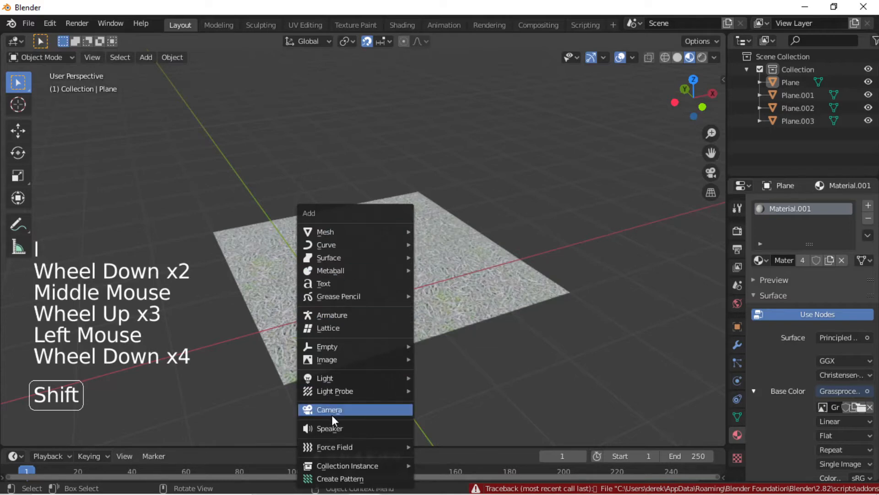
mouse_move(339, 378)
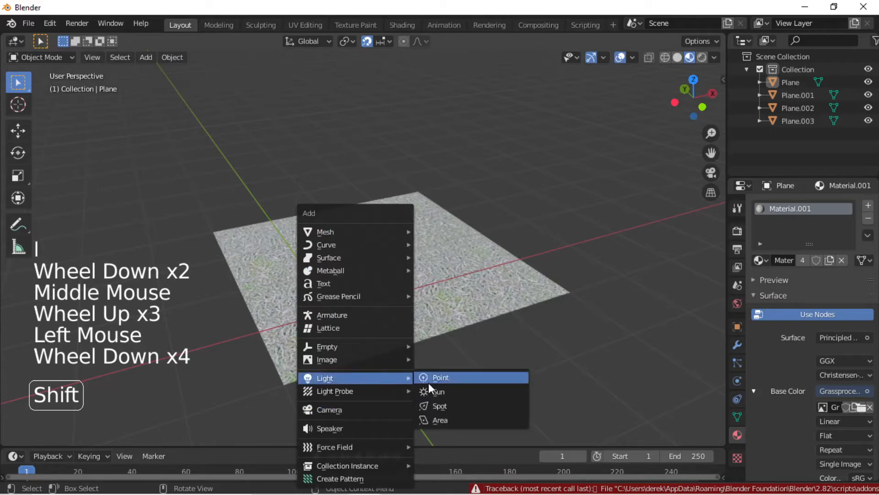
left_click(455, 405)
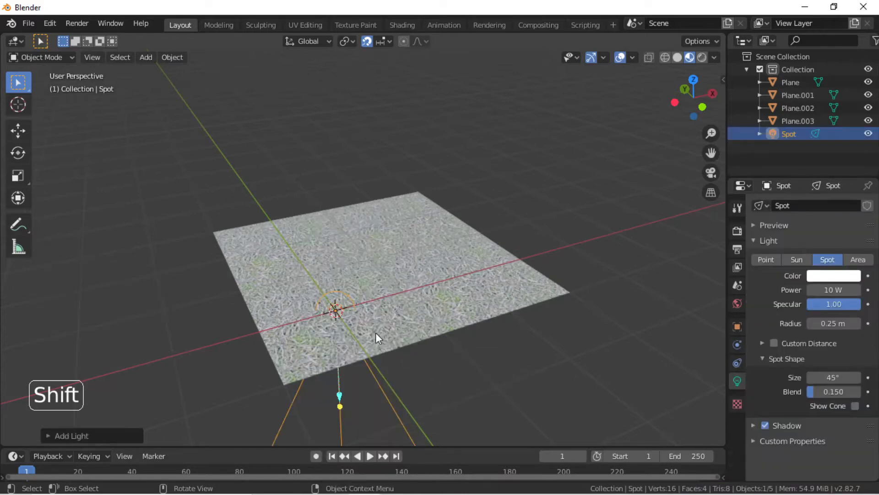
key("g")
key("z")
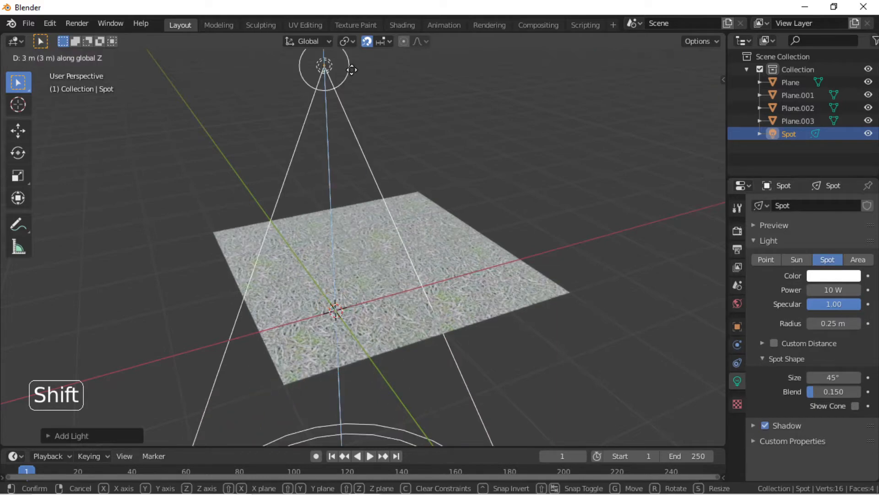
left_click(353, 69)
- Show the scene in Rendered shading and lower the spot light 2 m along the Z axis
key("z")
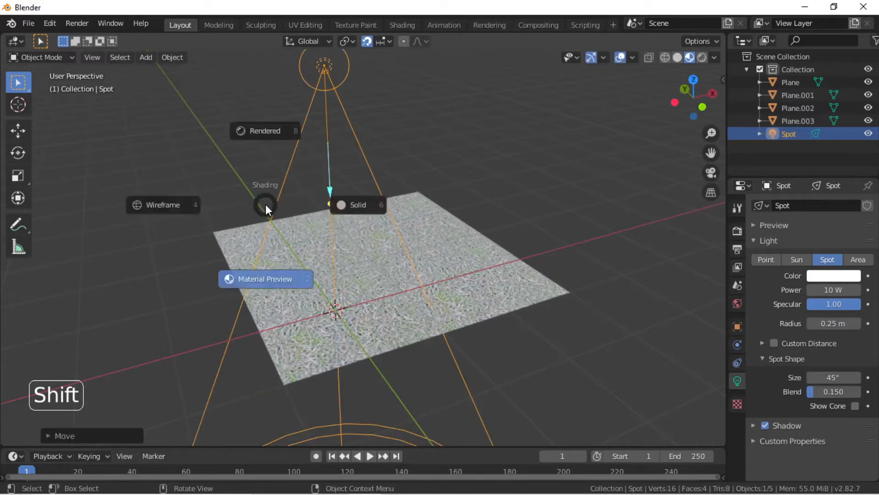
left_click(263, 125)
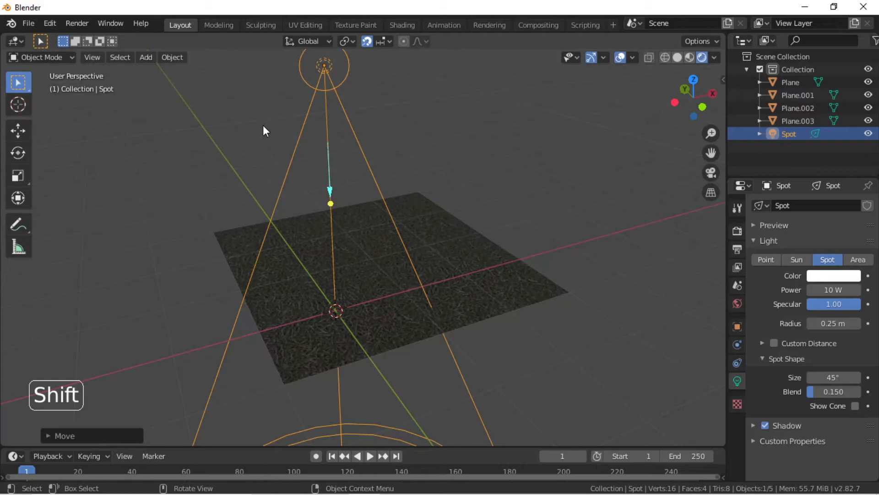
left_click(262, 125)
left_click(324, 71, "shift")
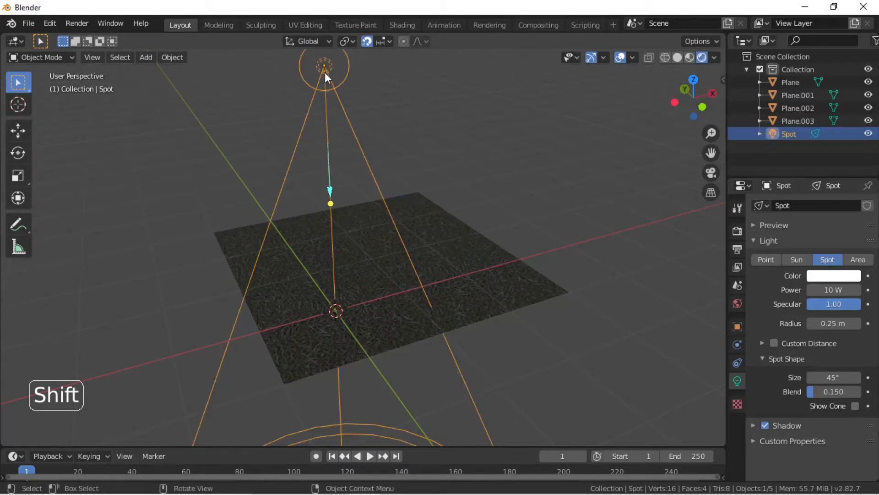
key("g")
key("z")
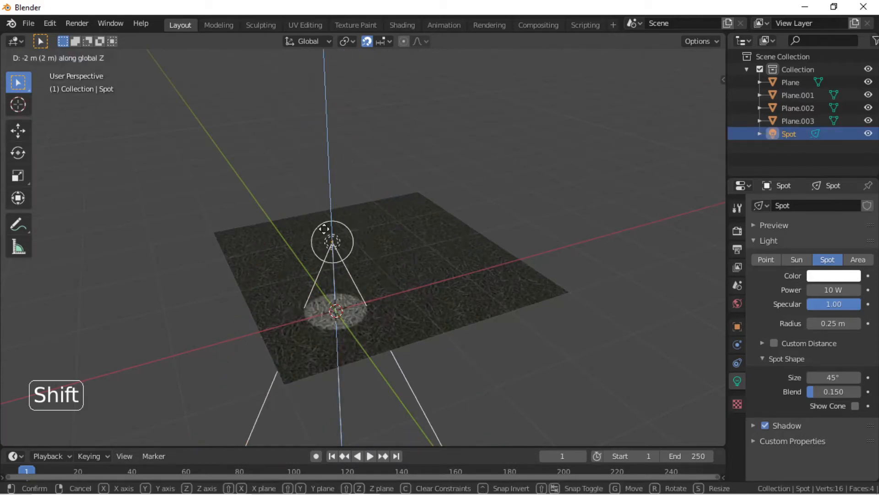
left_click(211, 199)
- Widen the spot light's cone size to 113° and move the light above the point where the four planes meet
middle_click_drag(212, 200, 322, 240)
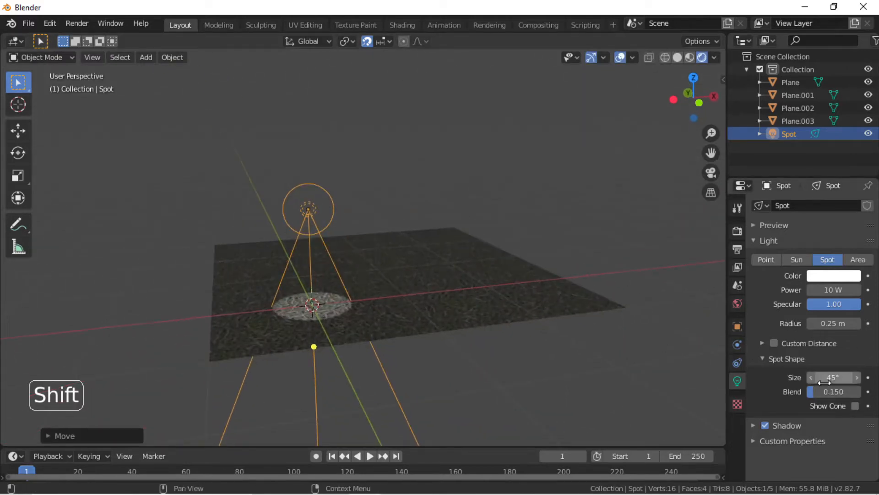
left_click_drag(832, 377, 863, 377)
key("g")
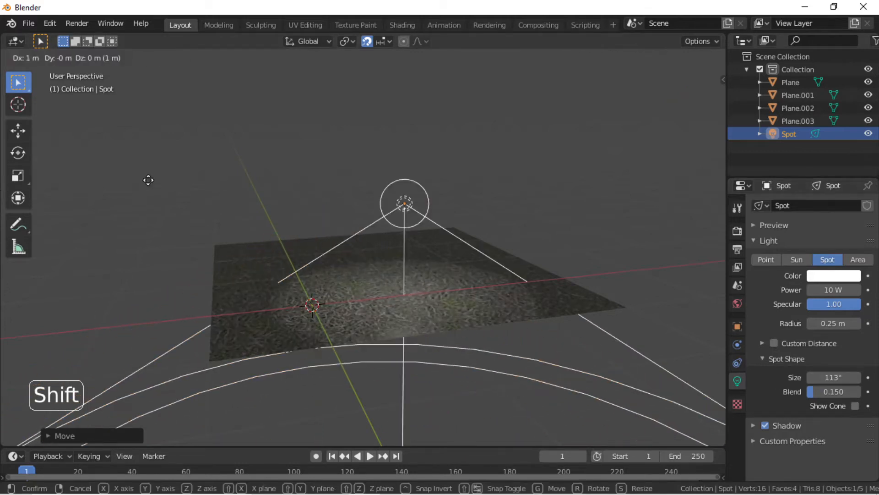
left_click(149, 179)
key("g")
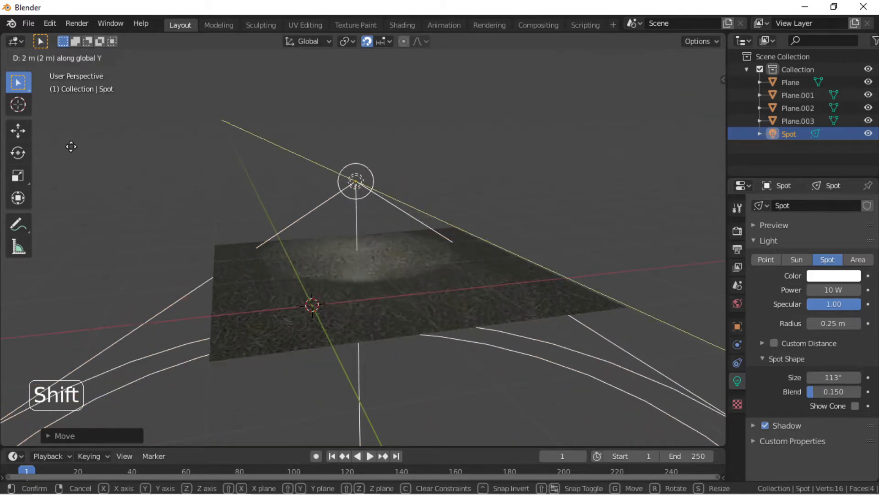
left_click(94, 177)
- Replace the material on Plane.002 with the original Material
left_click(317, 198)
middle_click_drag(318, 198, 330, 161)
scroll(364, 237, "up", 4)
left_click(319, 248)
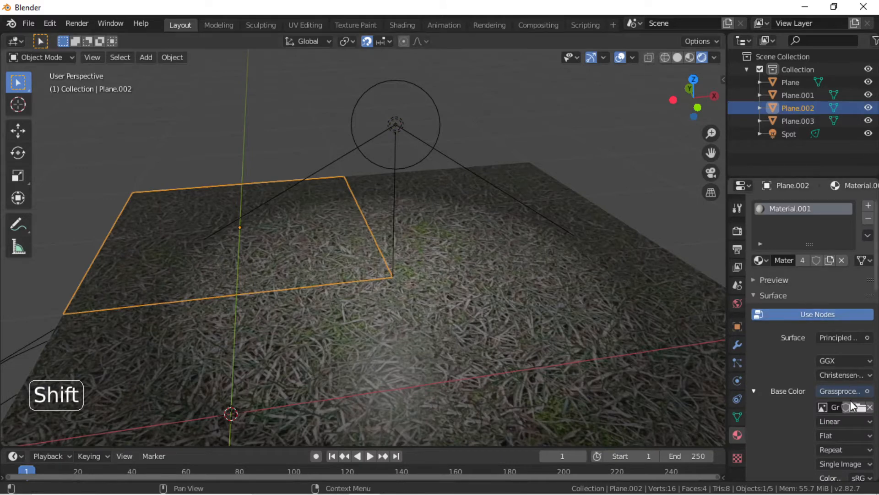
left_click(758, 260)
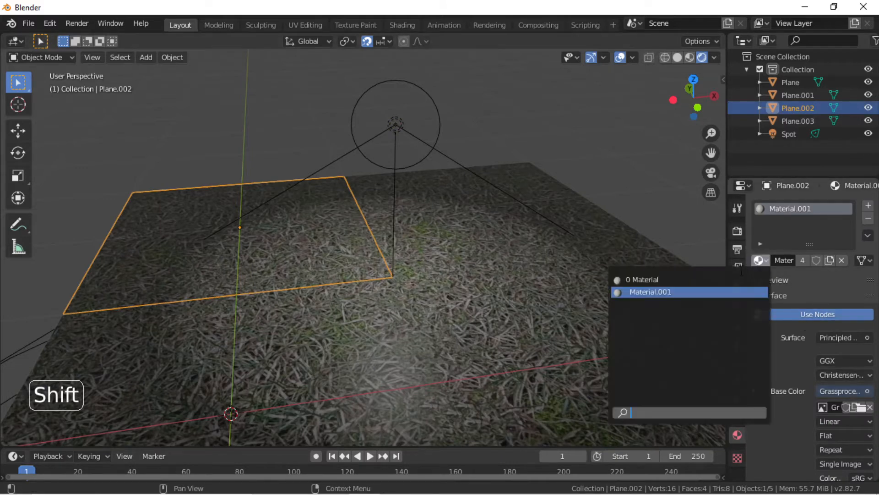
left_click(642, 279)
- Replace the material on Plane.003 with the original Material and clear the selection
left_click(436, 233)
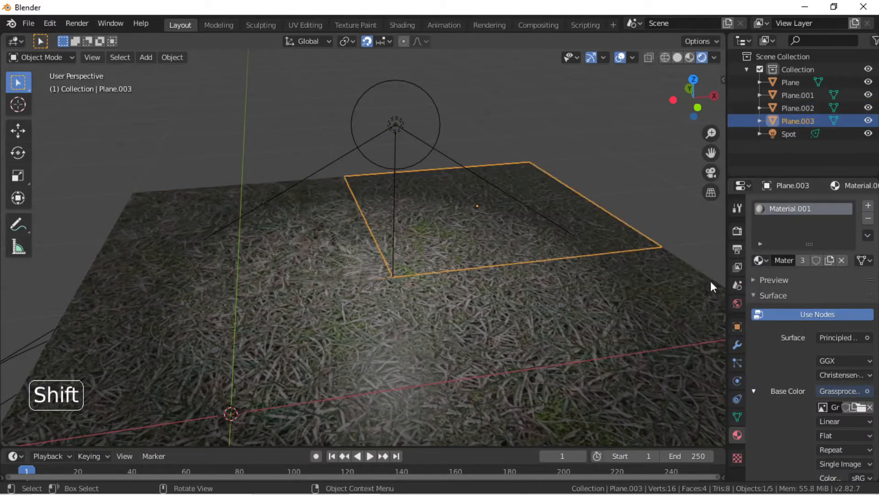
left_click(758, 260)
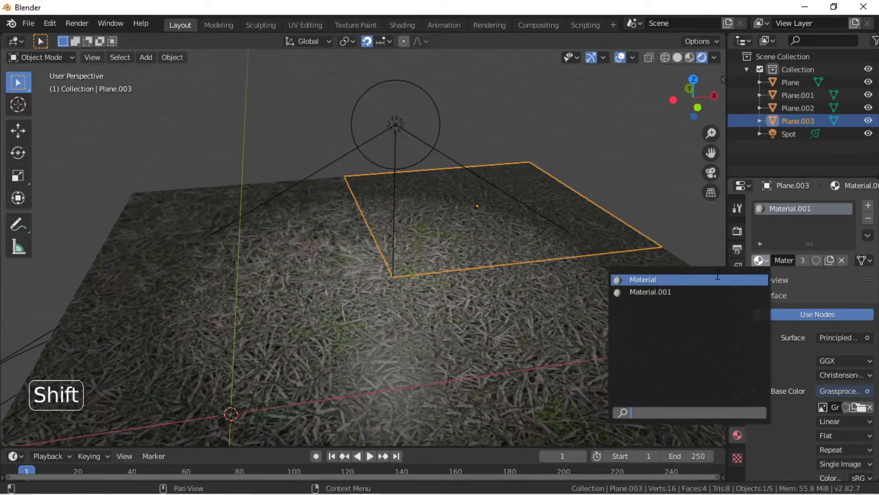
left_click(480, 282)
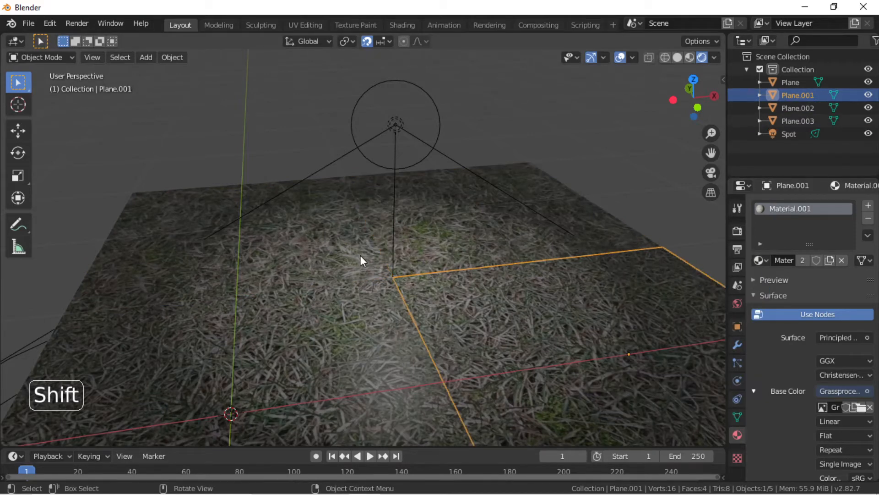
left_click(638, 155)
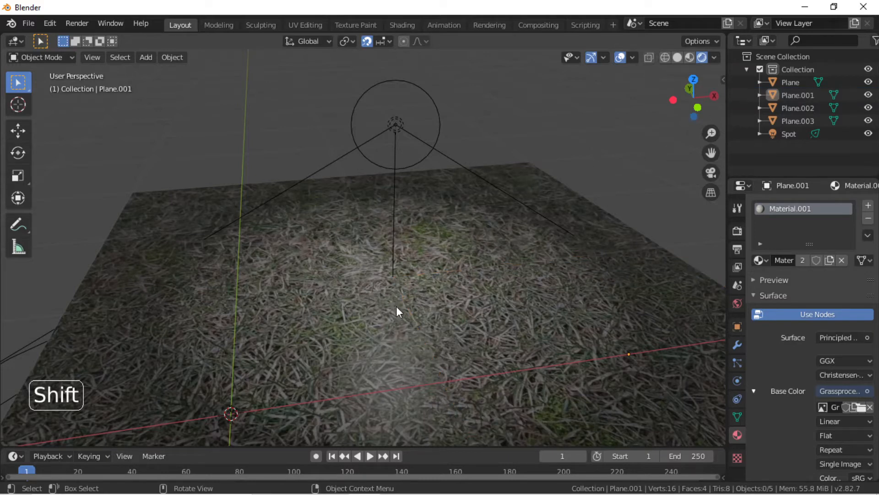
- Inspect the spotlit joins between the differently textured planes and launch Materialize
middle_click_drag(375, 256, 400, 304)
scroll(401, 304, "up", 3)
scroll(400, 304, "down", 4)
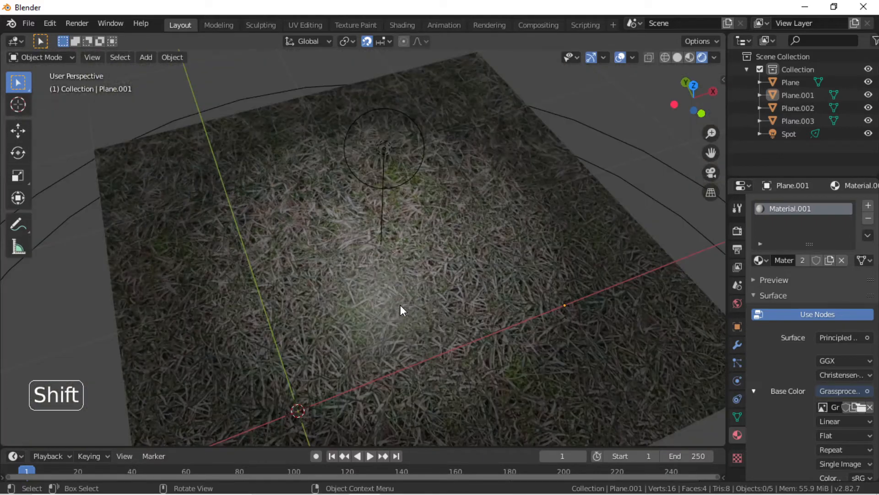
scroll(400, 304, "down", 2)
middle_click_drag(385, 322, 314, 452)
mouse_move(293, 492)
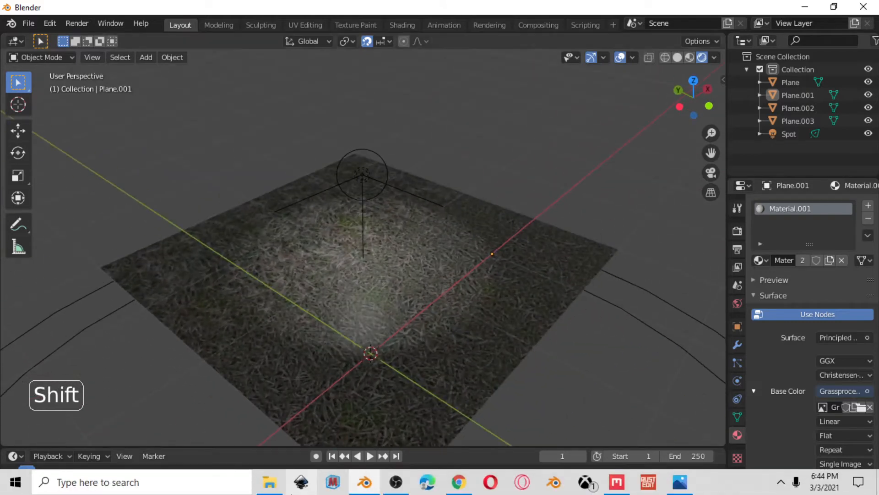
left_click(331, 483)
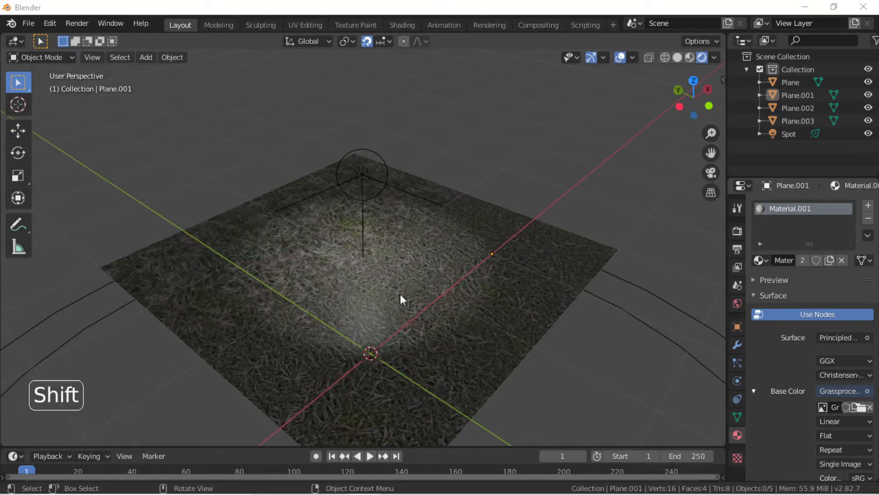
- Delete the spot light above the planes
scroll(364, 270, "down", 3)
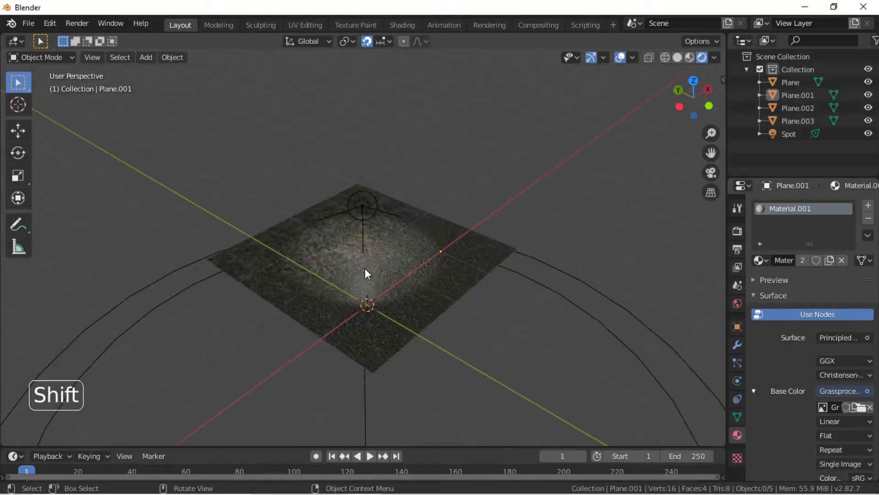
mouse_move(339, 493)
middle_click_drag(428, 222, 405, 284)
scroll(405, 283, "up", 4)
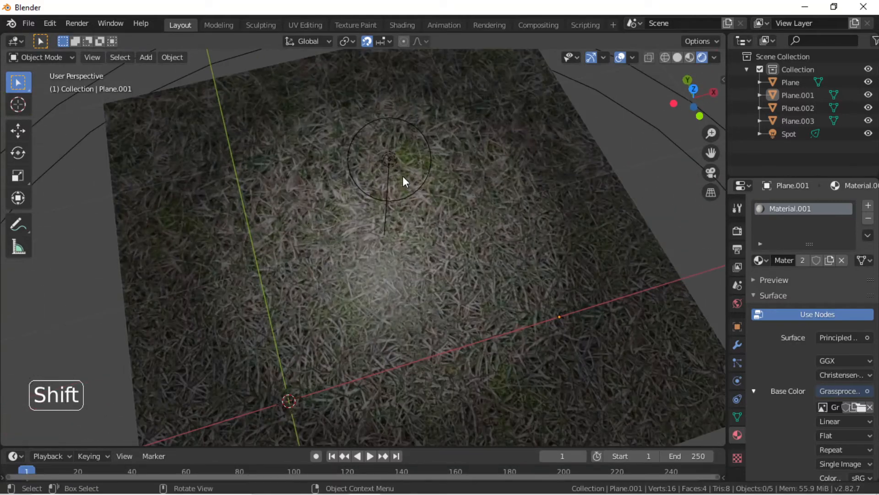
left_click(389, 155)
key("Delete")
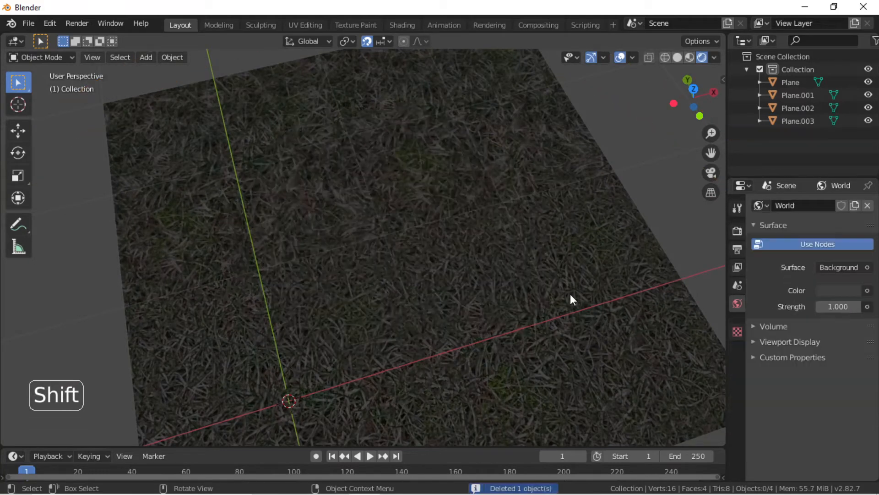
scroll(413, 153, "down", 5)
middle_click_drag(349, 255, 413, 228)
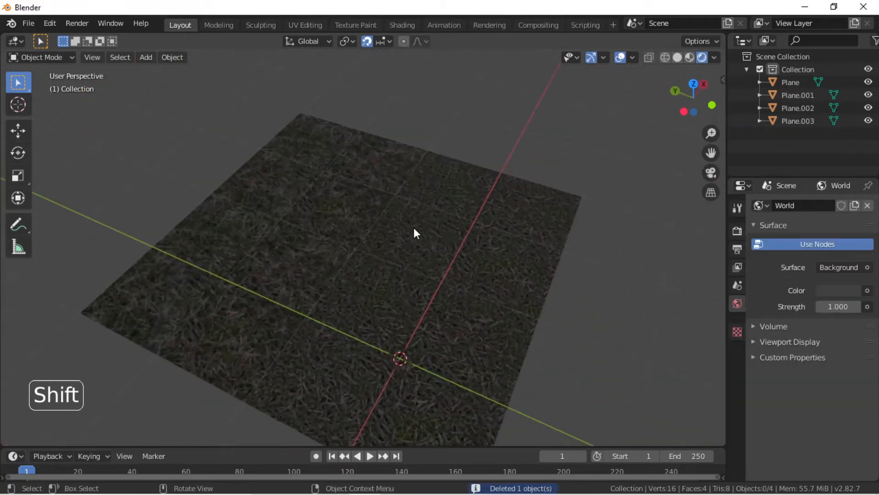
- Close Blender and switch to Materialize
left_click(345, 197)
left_click_drag(191, 131, 486, 316, "shift")
left_click(864, 7)
left_click(473, 268)
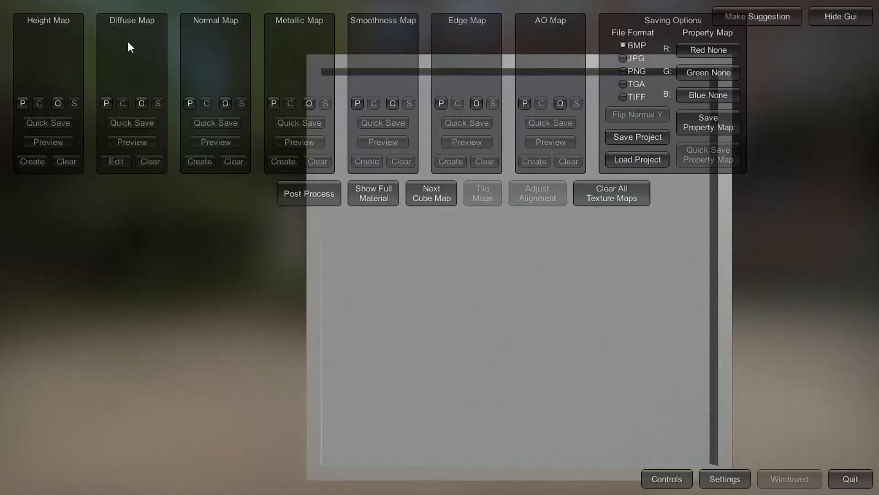
left_click(141, 100)
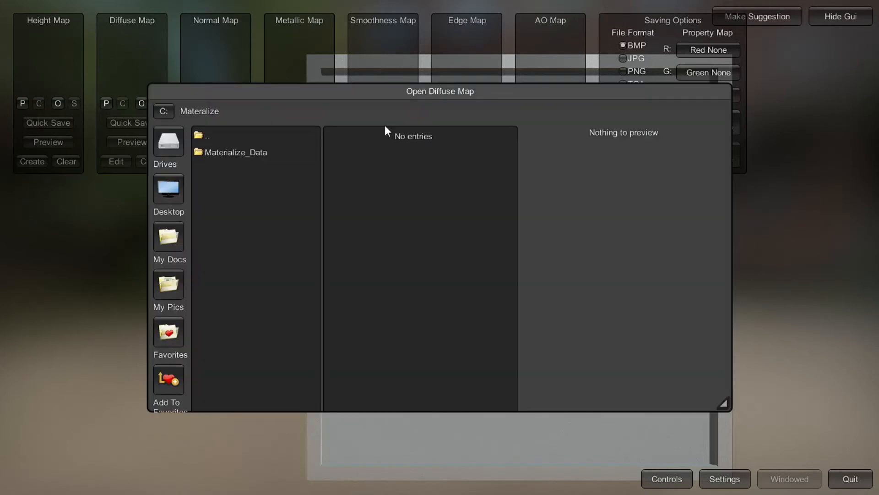
left_click_drag(726, 402, 718, 455)
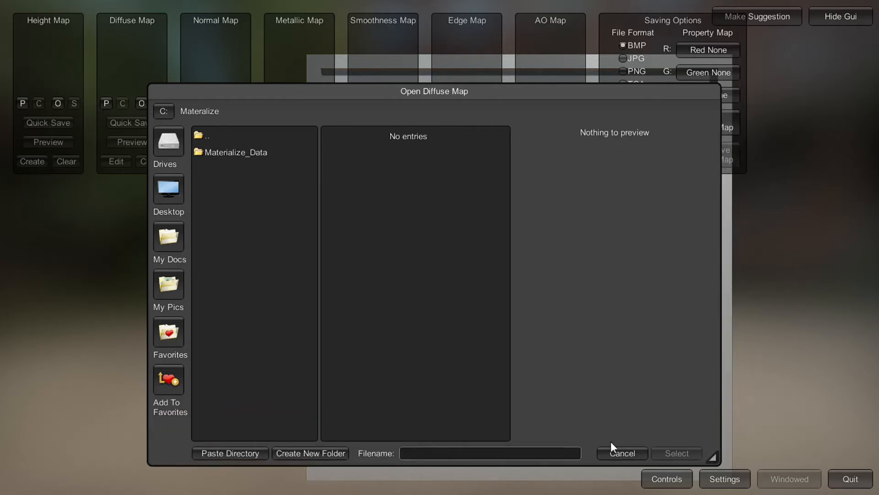
left_click(615, 452)
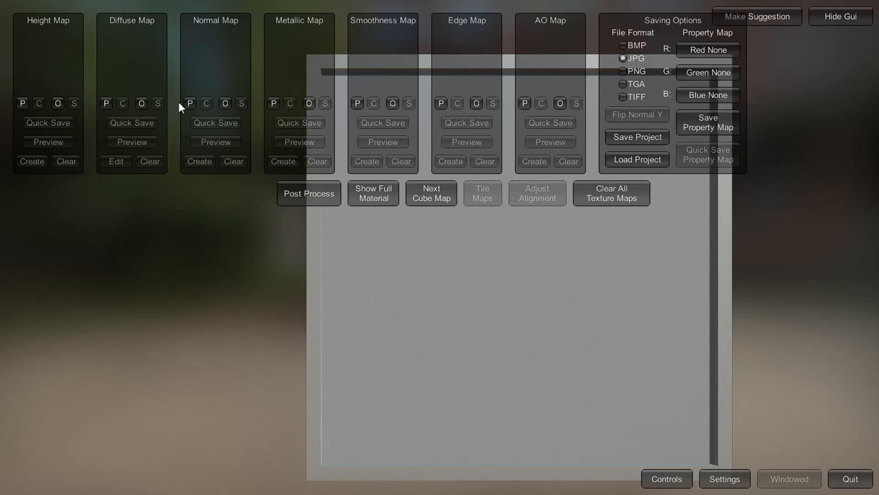
- Load Grassprocessed.jpg from the Grass folder inside the desktop's Textures folder as the diffuse map
left_click(145, 106)
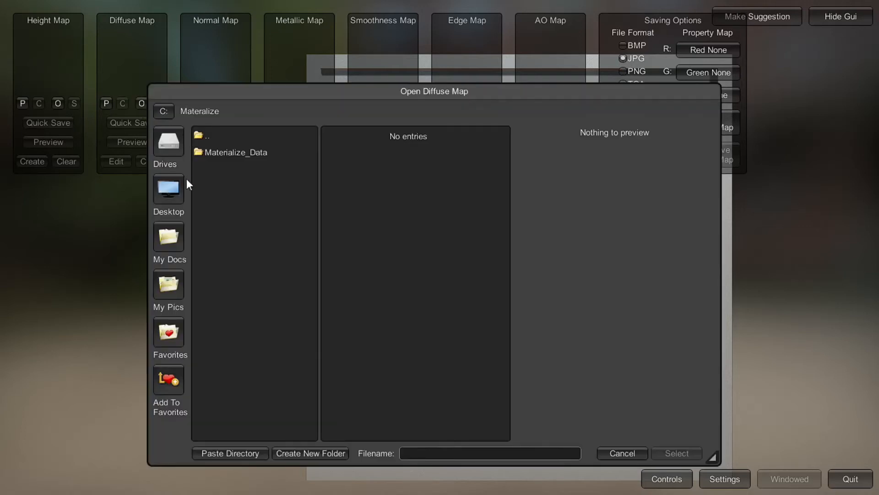
left_click(175, 186)
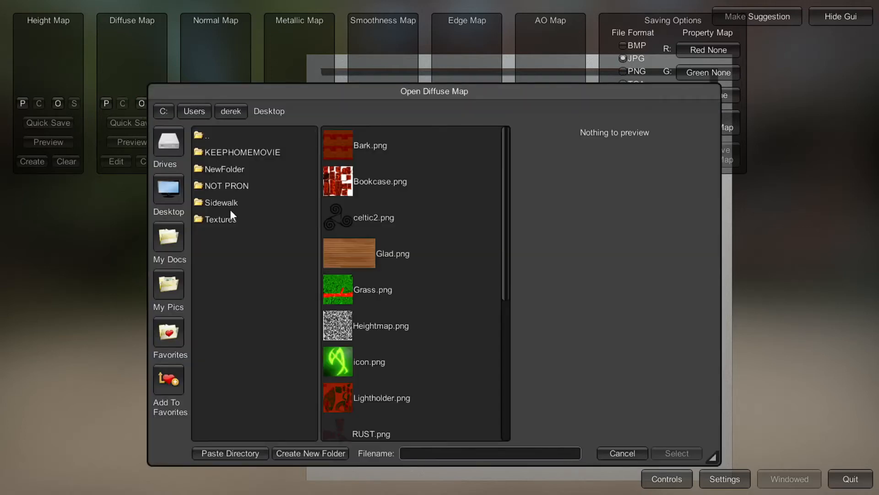
left_click(236, 216)
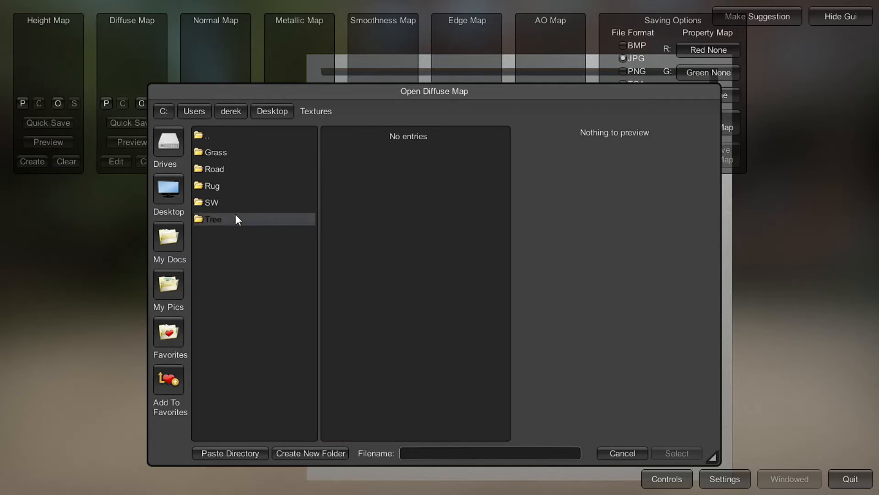
left_click(240, 156)
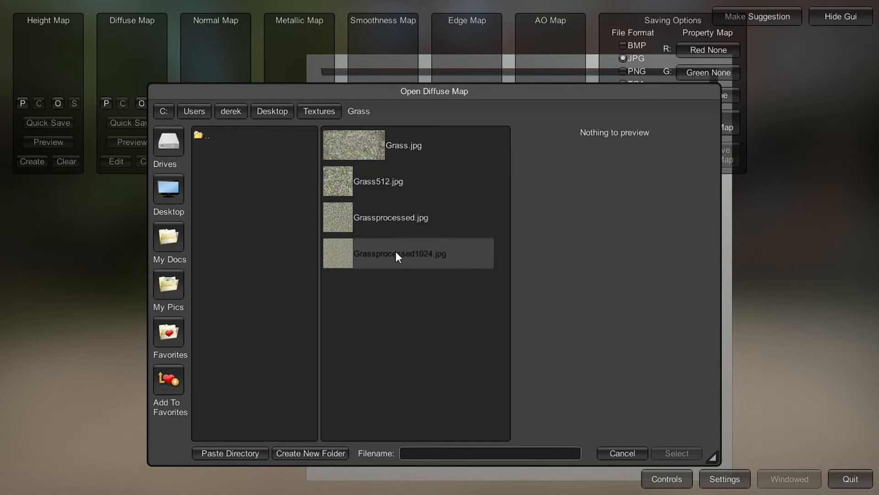
double_click(397, 224)
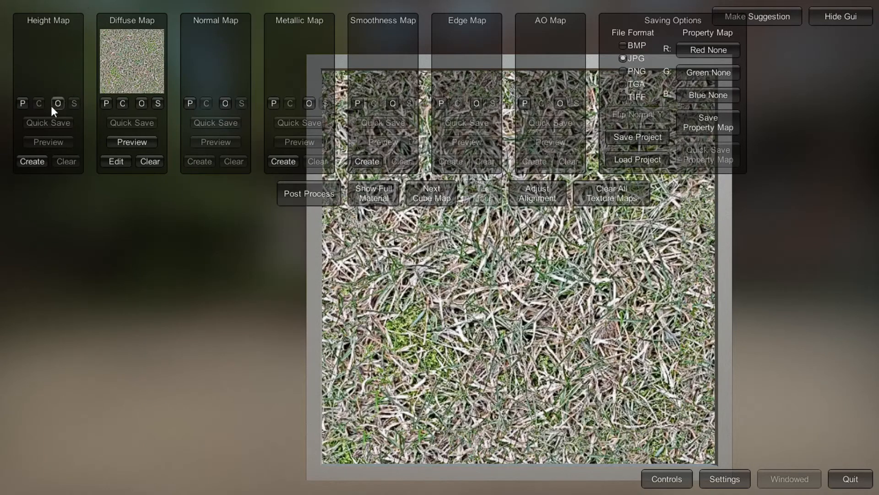
- Generate a height map from the original diffuse, set it as the height map, and preview the full material
left_click(34, 161)
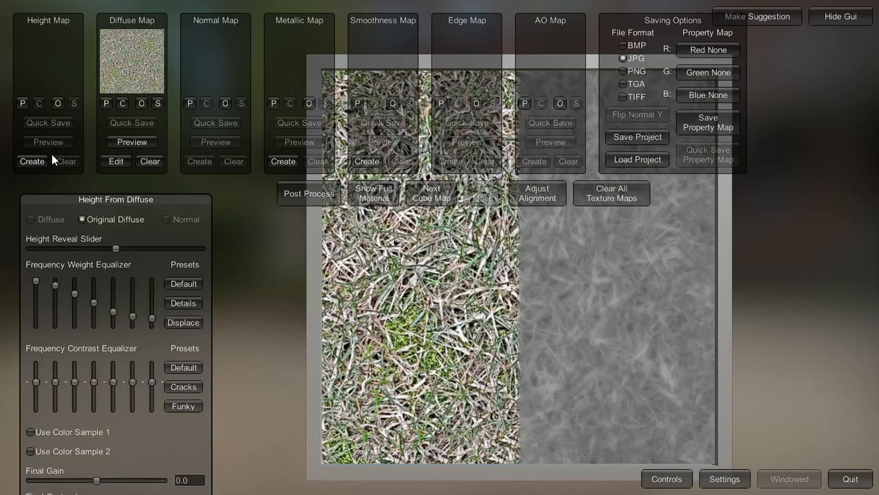
left_click_drag(170, 200, 174, 50)
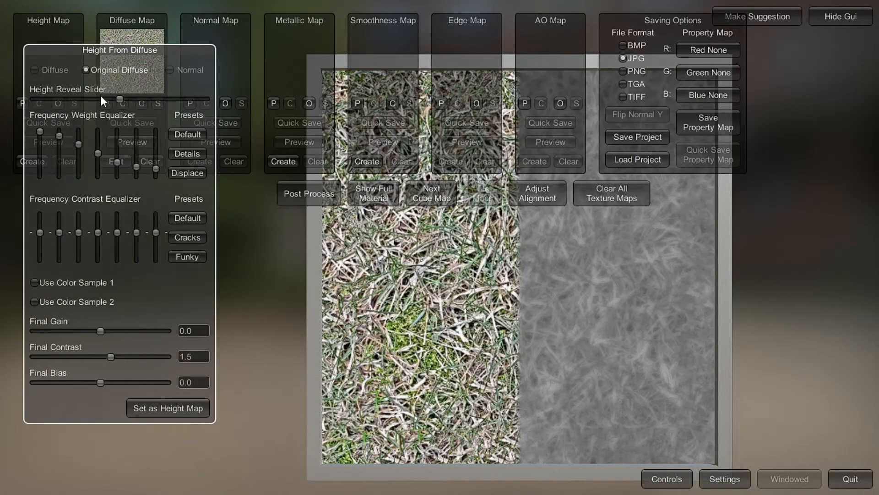
left_click_drag(120, 97, 60, 109)
right_click_drag(448, 307, 125, 161)
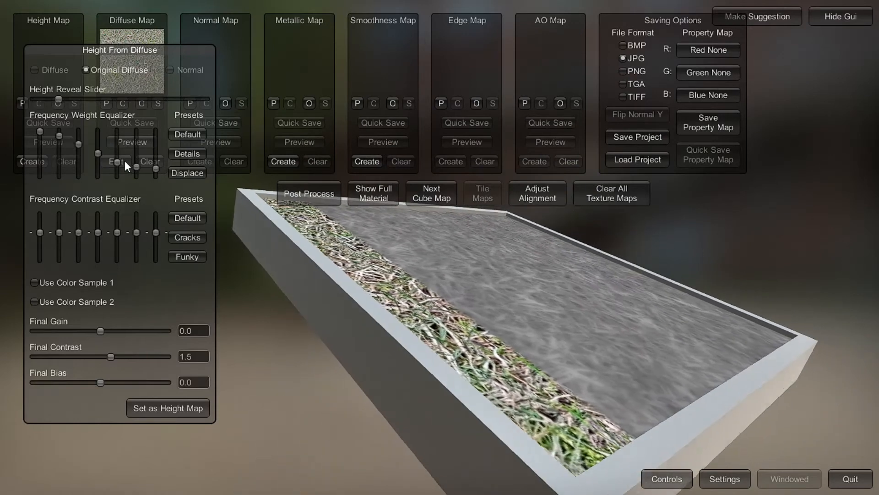
left_click(158, 406)
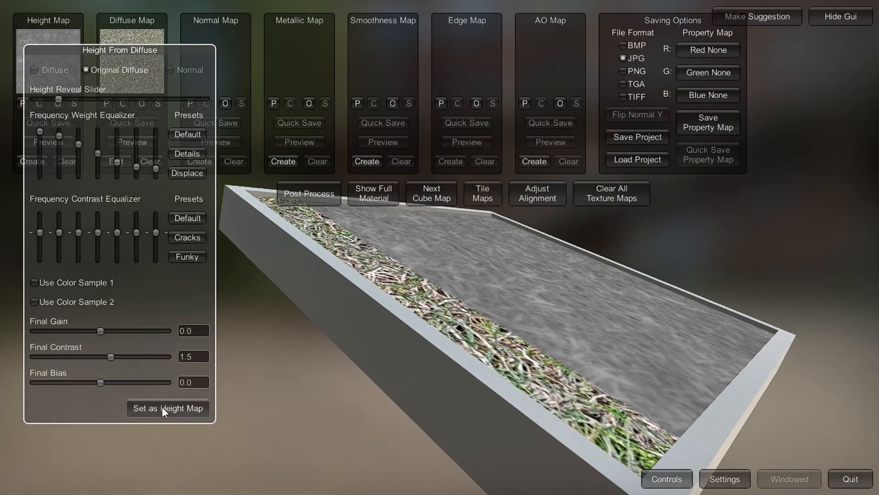
left_click(384, 201)
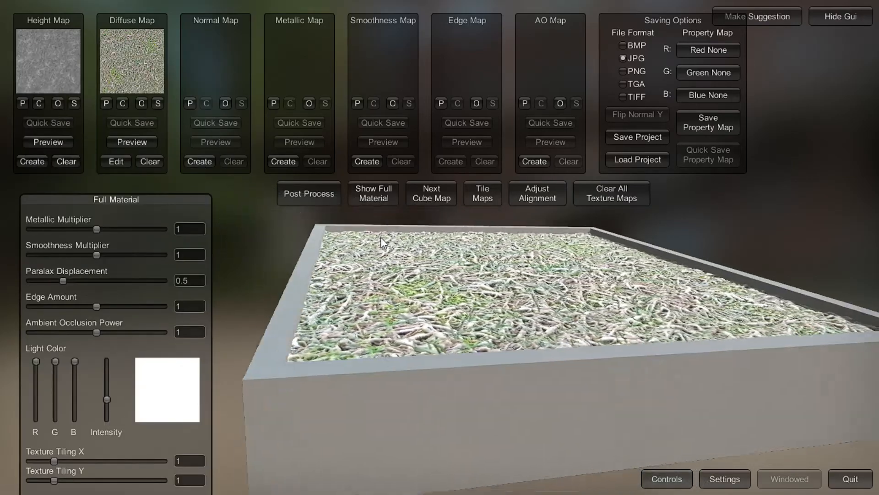
right_click_drag(381, 238, 258, 252)
- Generate a normal map from the height map with the default settings, apply it, and preview the full material
left_click(208, 166)
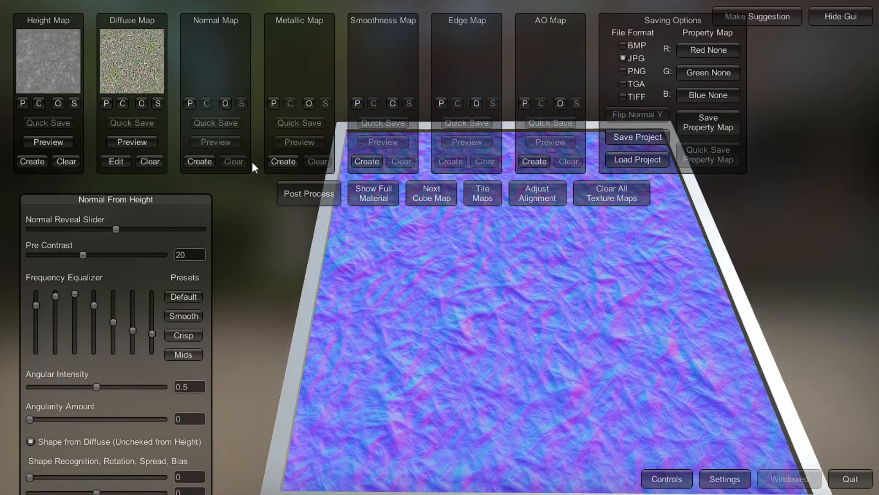
left_click_drag(144, 202, 179, 71)
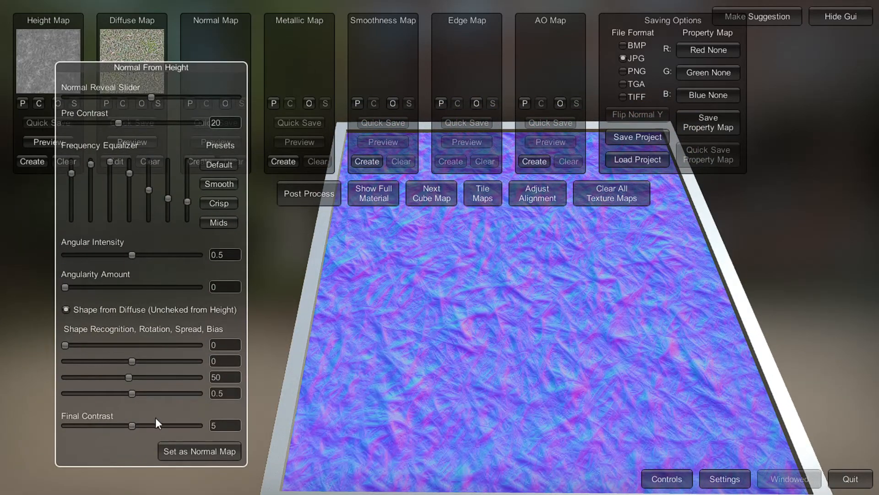
left_click(228, 449)
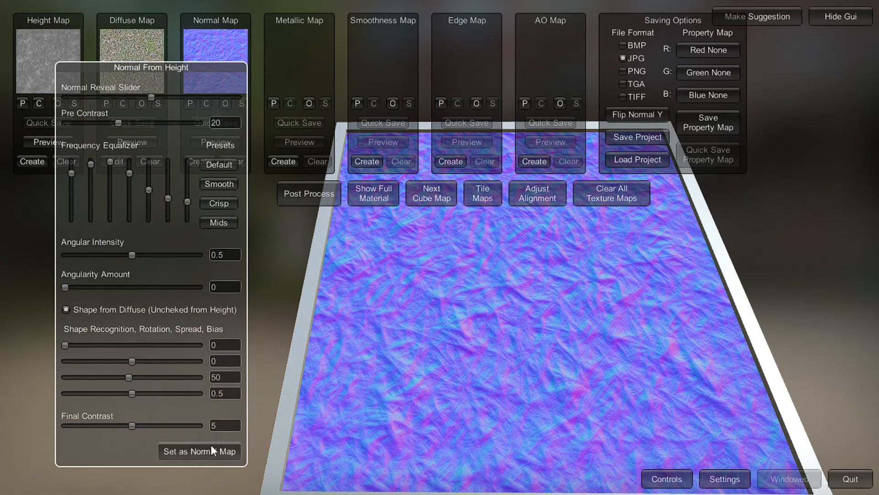
left_click(396, 201)
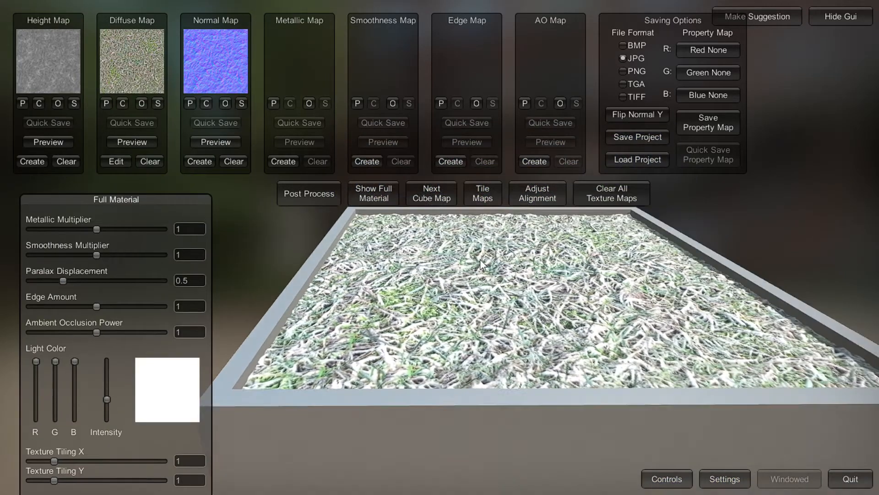
right_click_drag(479, 259, 490, 375)
- Create a metallic map from the original diffuse with Final Bias -0.5 and preview it on the full material
left_click(283, 162)
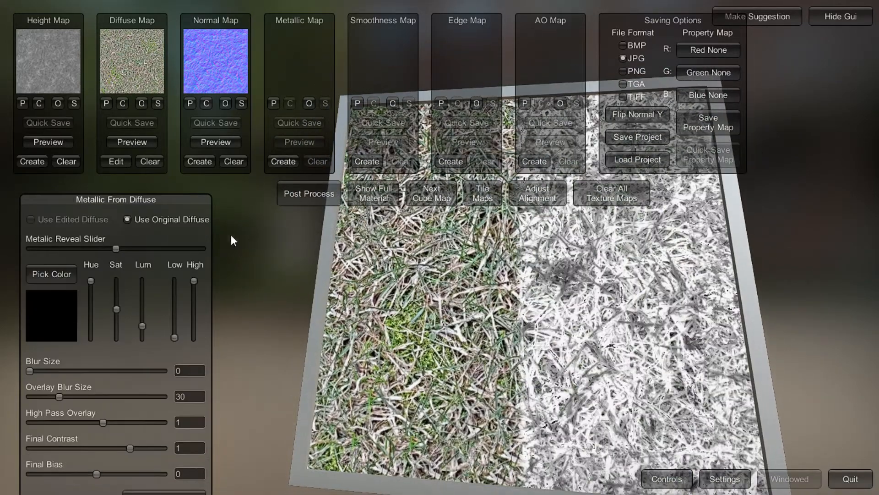
left_click_drag(170, 204, 217, 76)
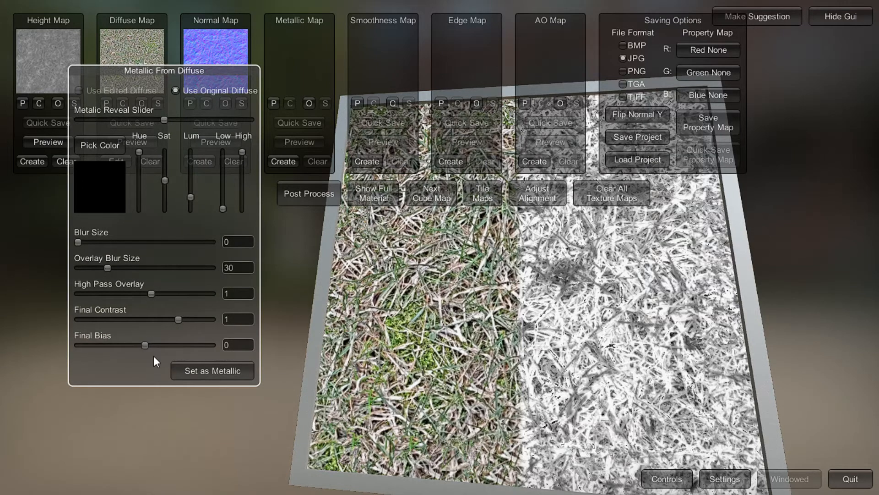
left_click_drag(145, 345, 2, 321)
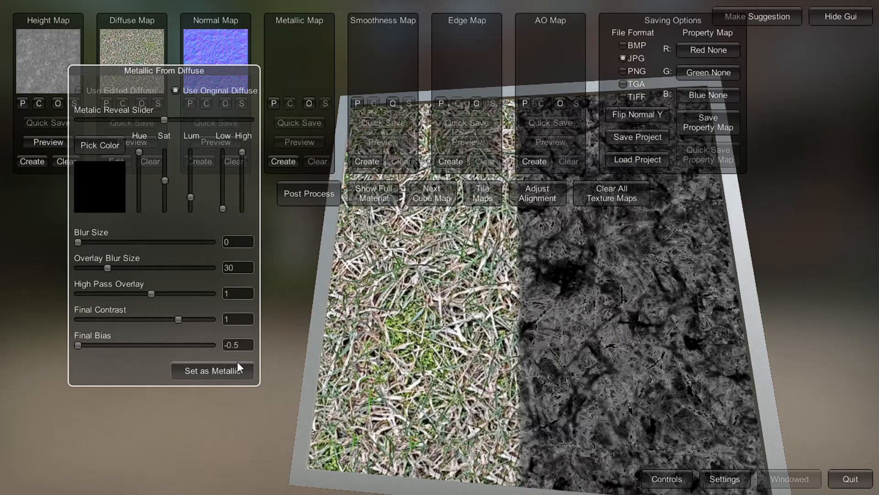
left_click(228, 370)
left_click(371, 201)
right_click_drag(420, 354, 384, 326)
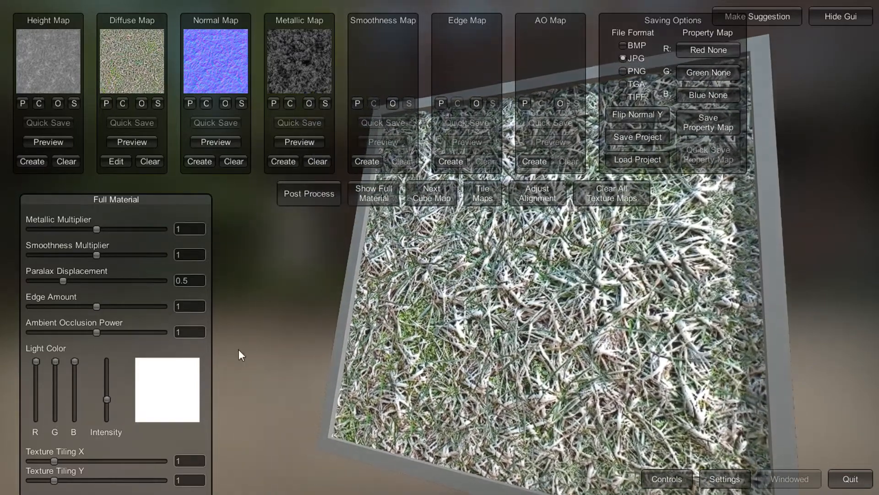
left_click_drag(131, 200, 157, 134)
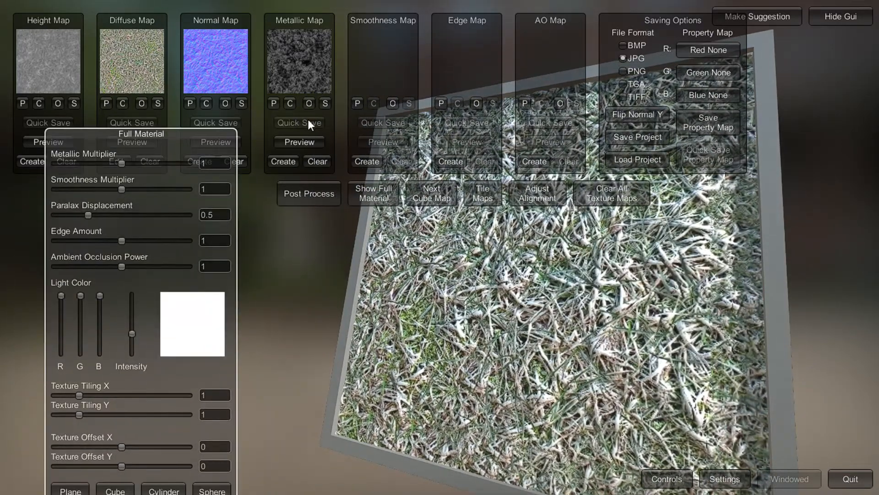
- Replace the metallic map with one using Blur Size 100 and inspect the full material from a different angle
left_click(309, 161)
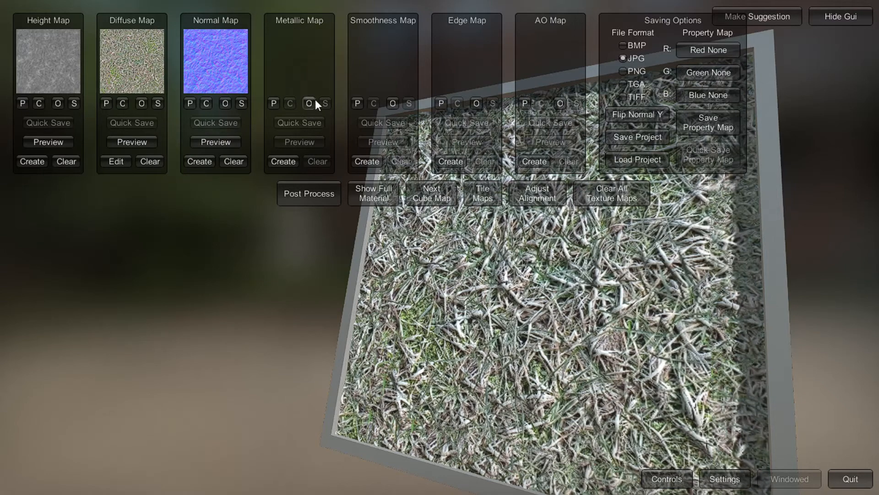
left_click(275, 161)
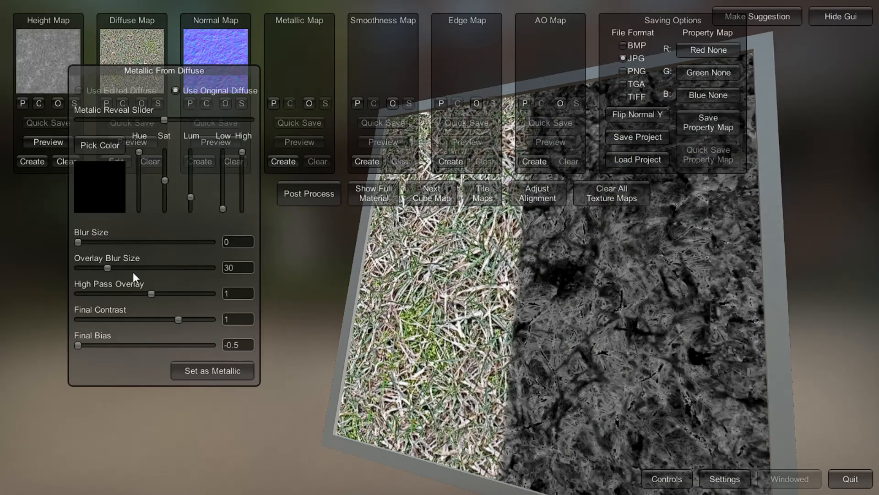
left_click_drag(78, 240, 267, 237)
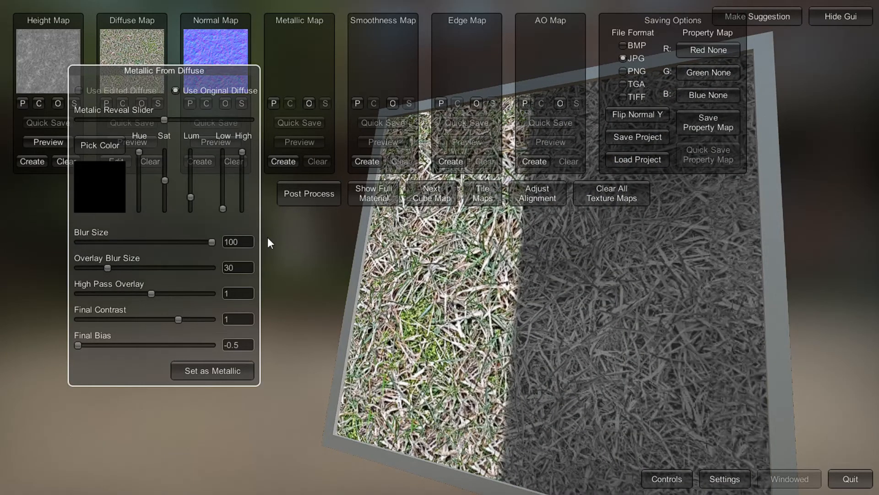
left_click(219, 366)
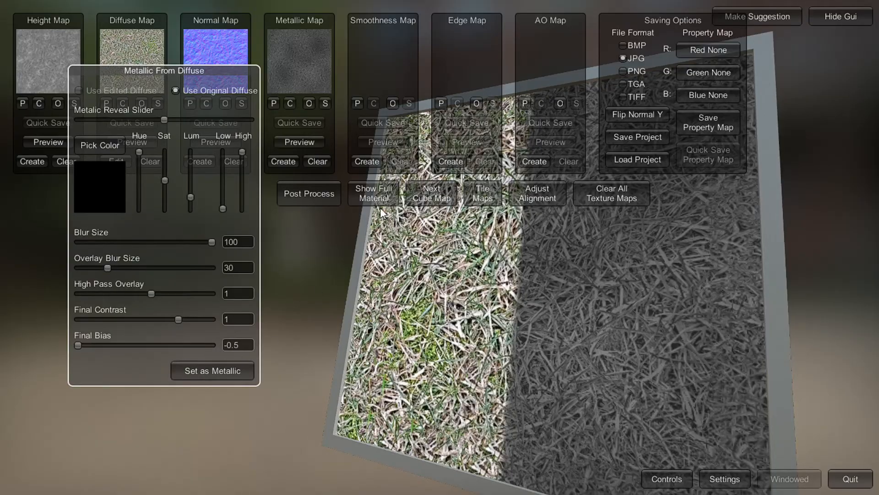
left_click(382, 194)
right_click_drag(465, 265, 465, 287)
right_click_drag(547, 201, 174, 149)
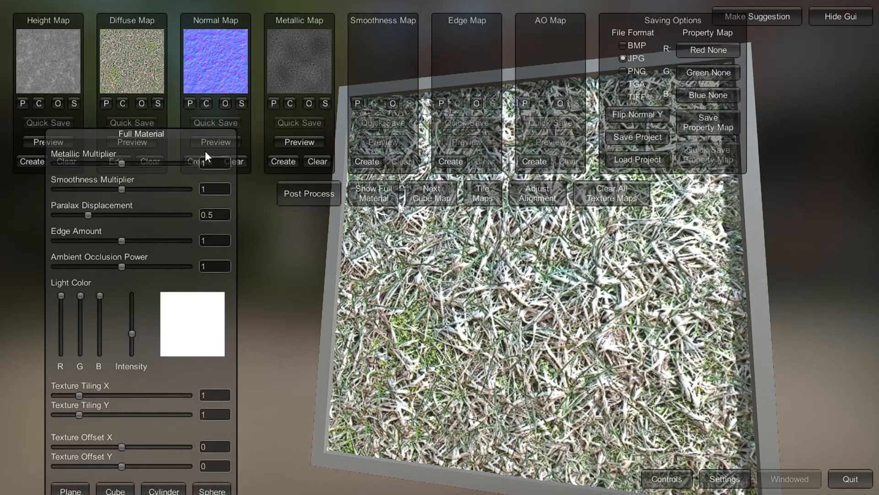
left_click_drag(196, 131, 229, 66)
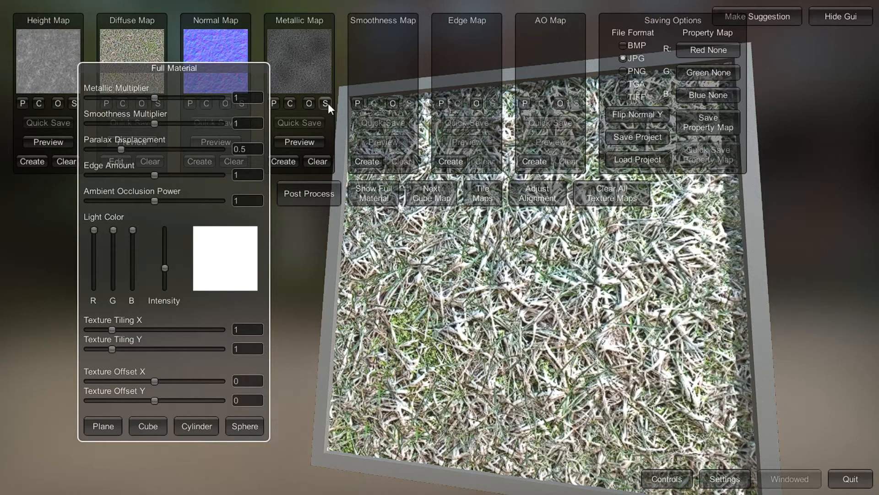
- Replace the metallic map with one using High Pass Overlay -0.057 and preview the full material
left_click(307, 161)
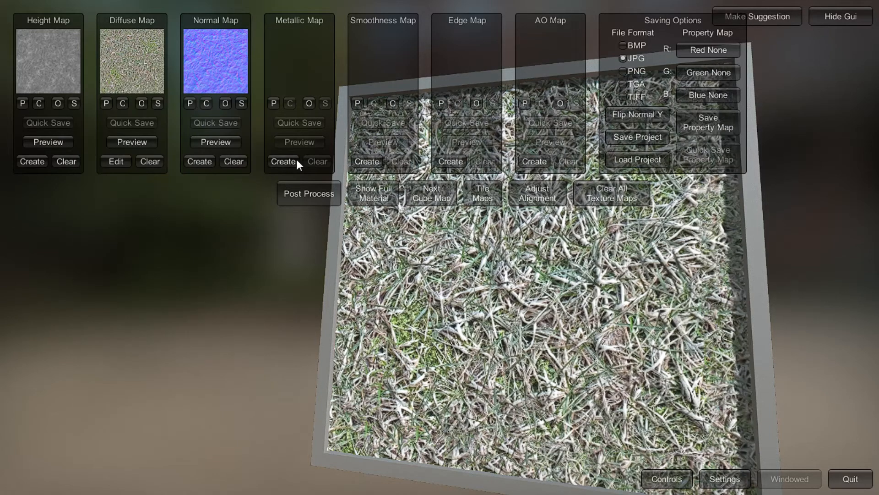
left_click(285, 161)
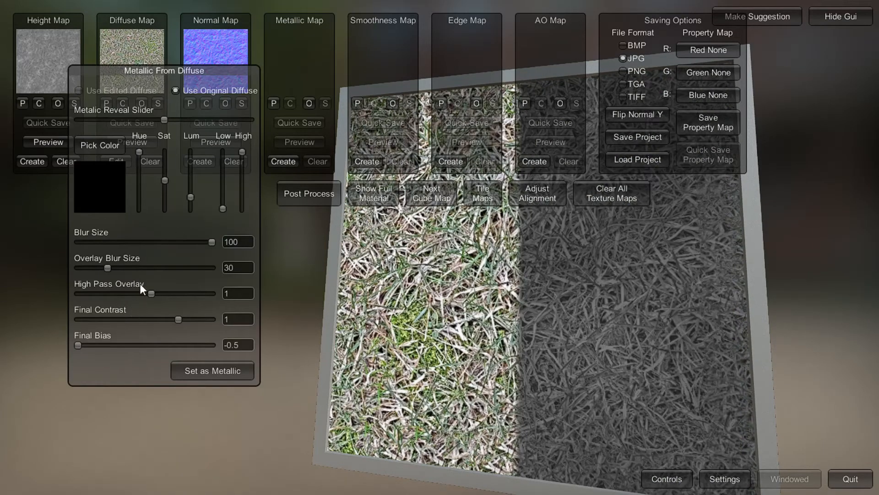
left_click_drag(151, 295, 177, 281)
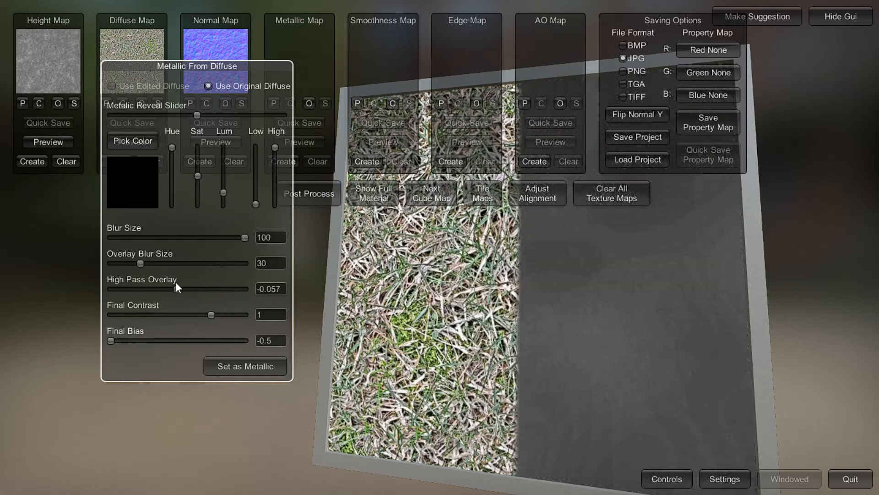
left_click(243, 363)
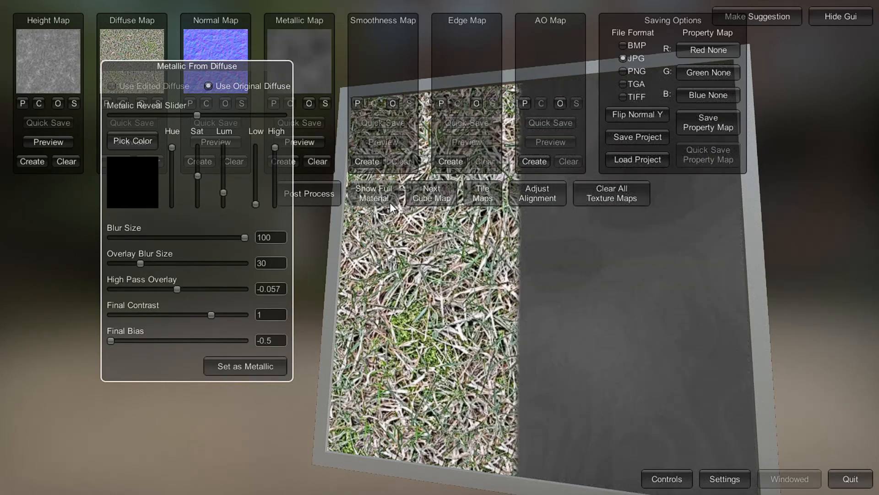
left_click(375, 201)
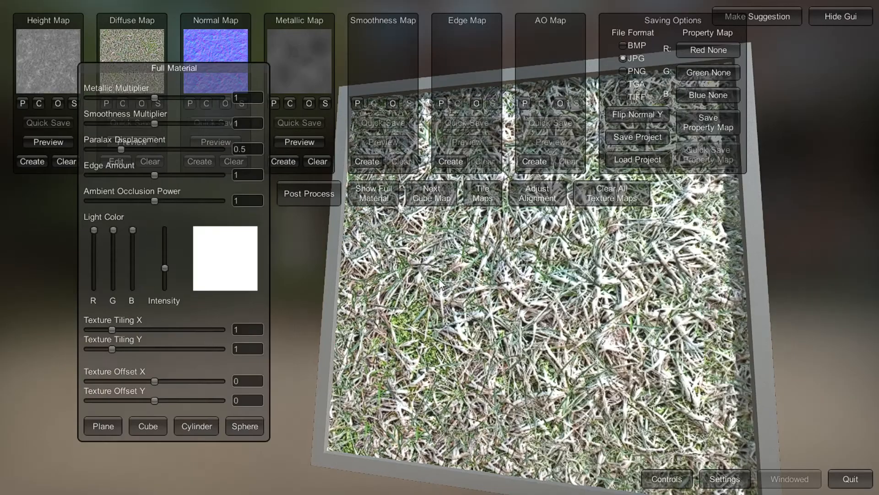
right_click_drag(555, 290, 472, 208)
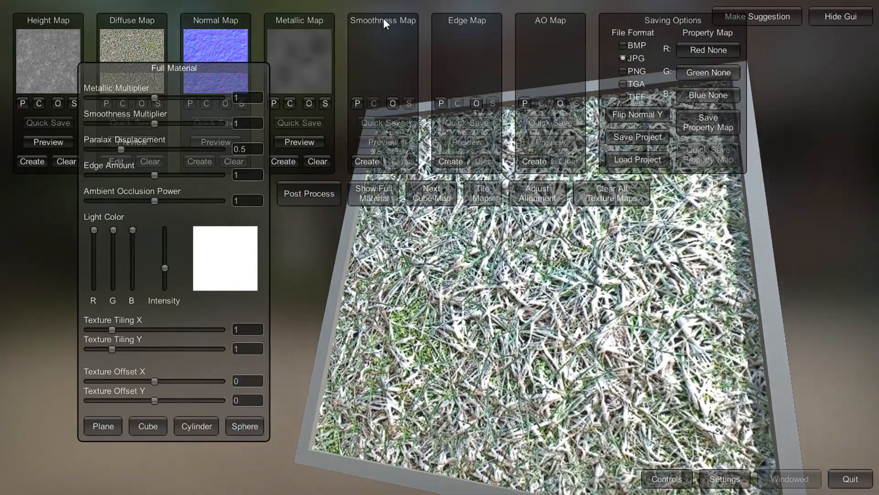
- Create a smoothness map from the original diffuse with the default settings and inspect it on the full material
left_click(369, 161)
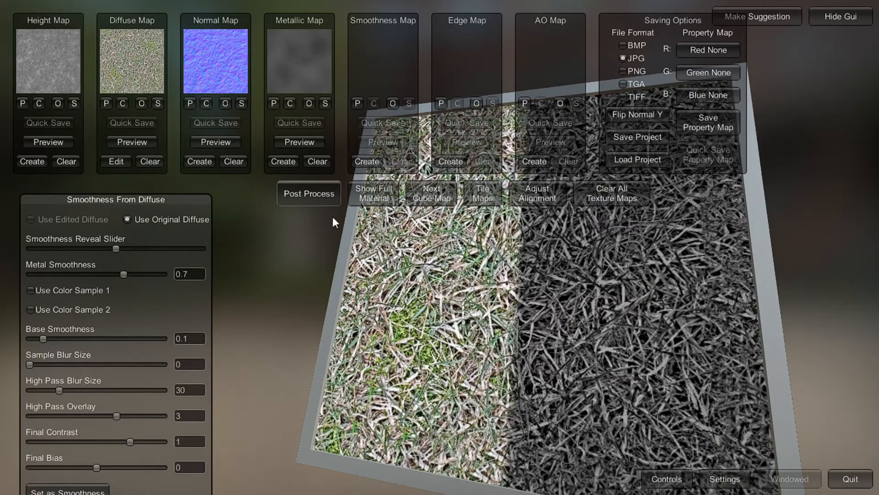
left_click_drag(134, 198, 162, 86)
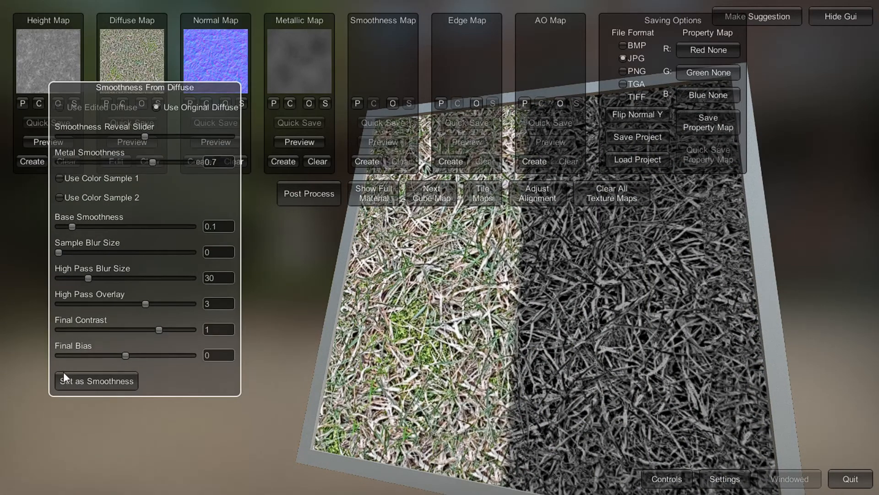
left_click(125, 374)
left_click(351, 193)
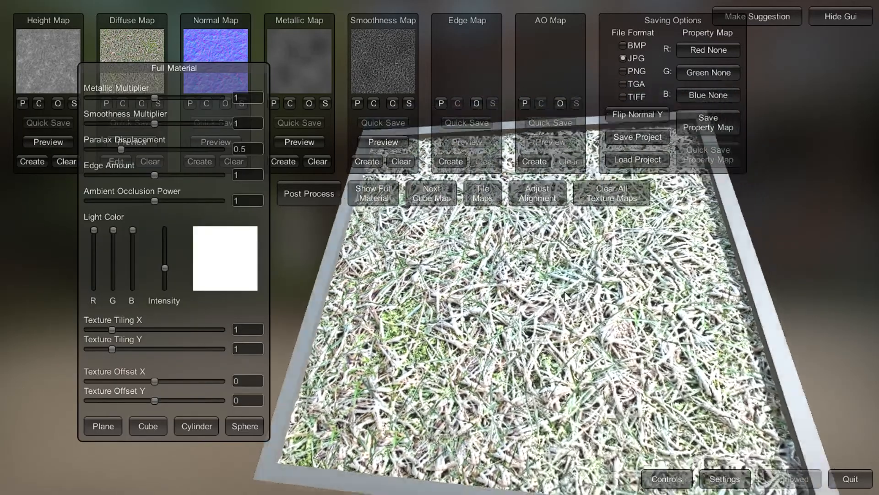
left_click_drag(566, 297, 542, 393)
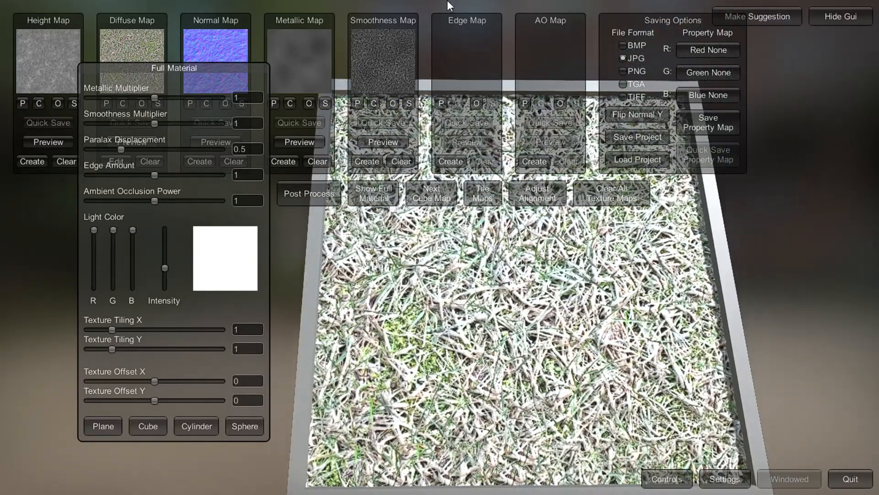
- Generate an edge map from the normal map with the default settings and apply it
left_click(458, 158)
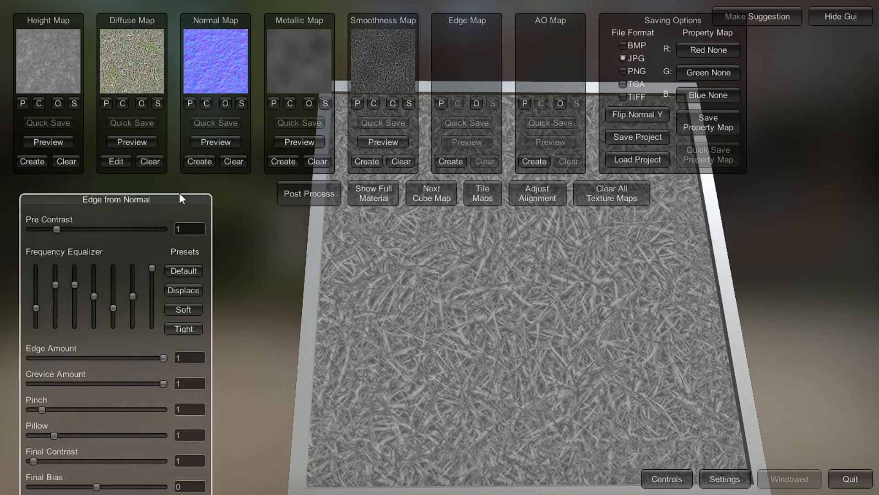
left_click_drag(179, 196, 213, 15)
left_click(190, 325)
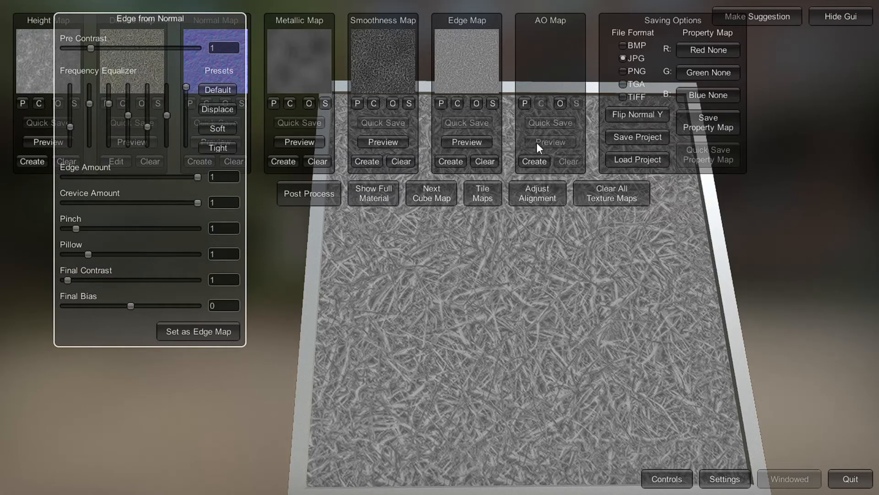
- Generate an AO map from normal and depth with the default settings, apply it, and inspect the full material
left_click(531, 162)
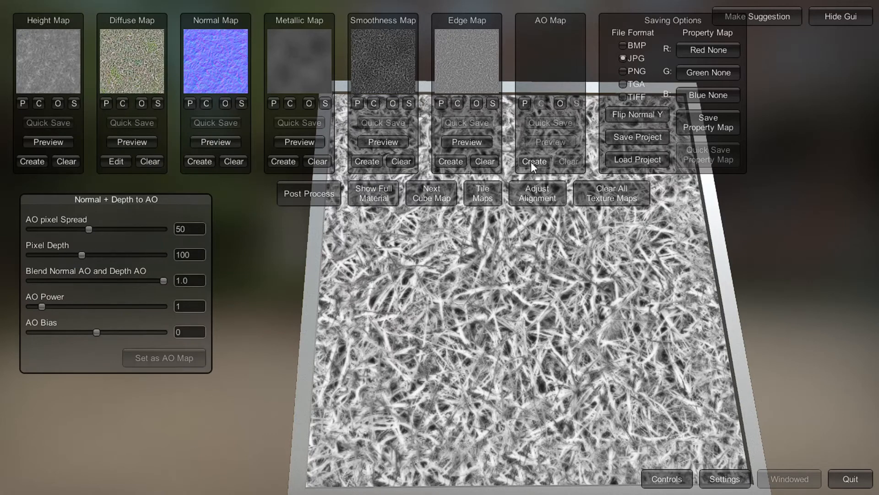
left_click_drag(147, 204, 286, 79)
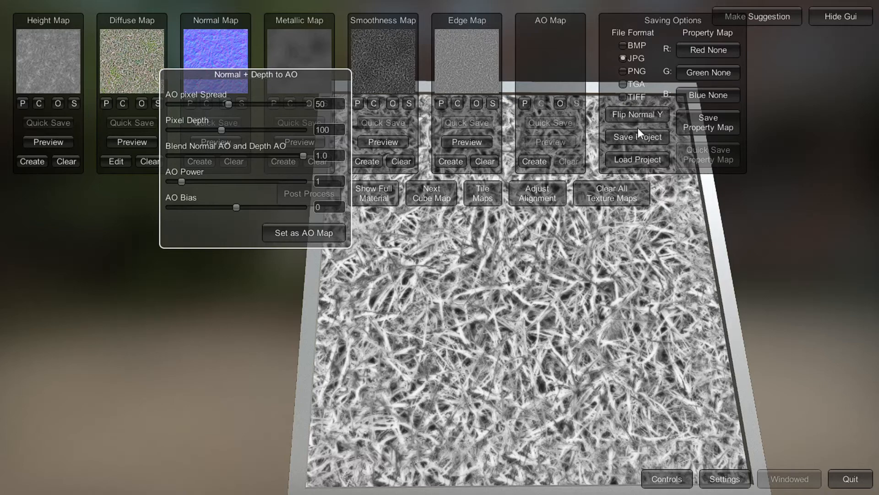
left_click(298, 237)
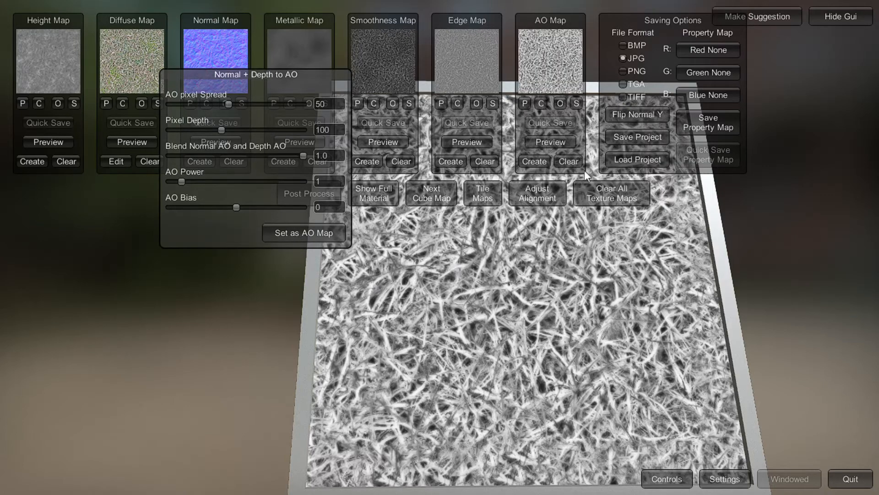
left_click_drag(311, 74, 202, 130)
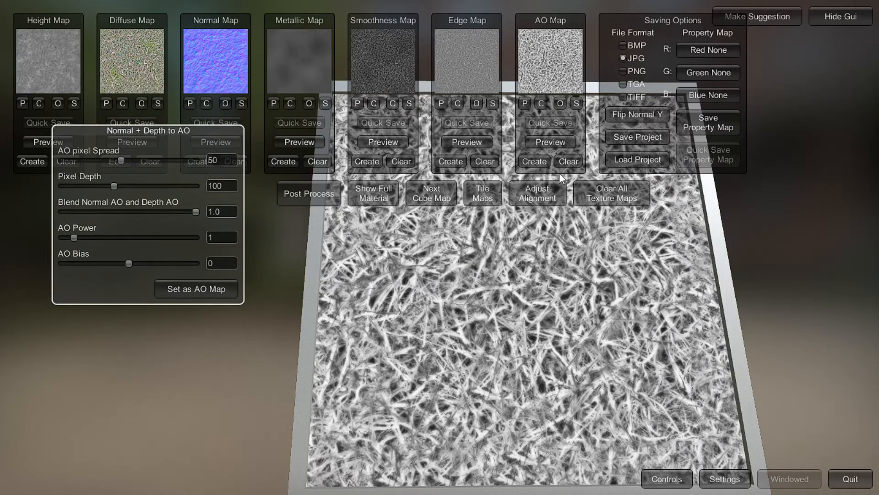
left_click(373, 191)
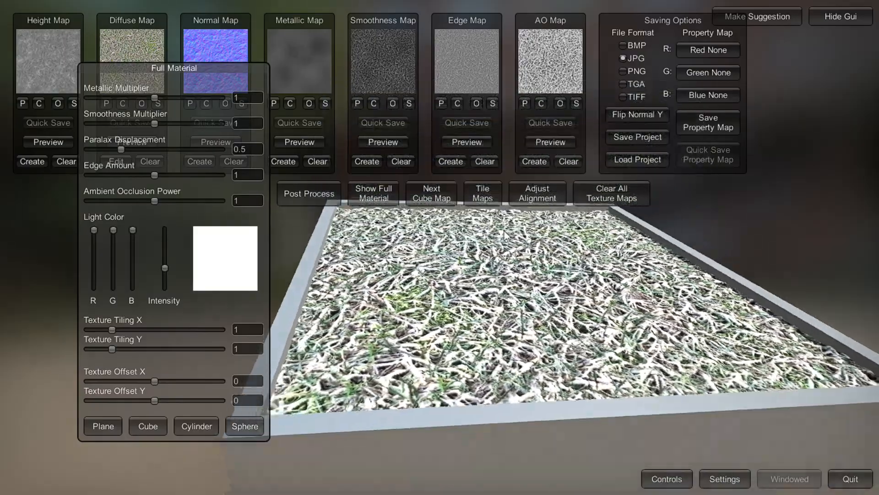
right_click_drag(504, 235, 452, 350)
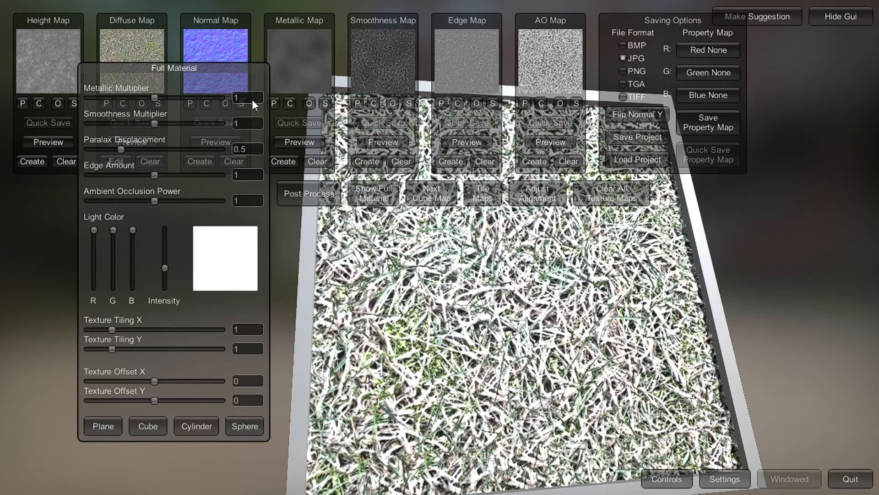
- Start saving the project in the Grass folder with the file name Grass
left_click(653, 138)
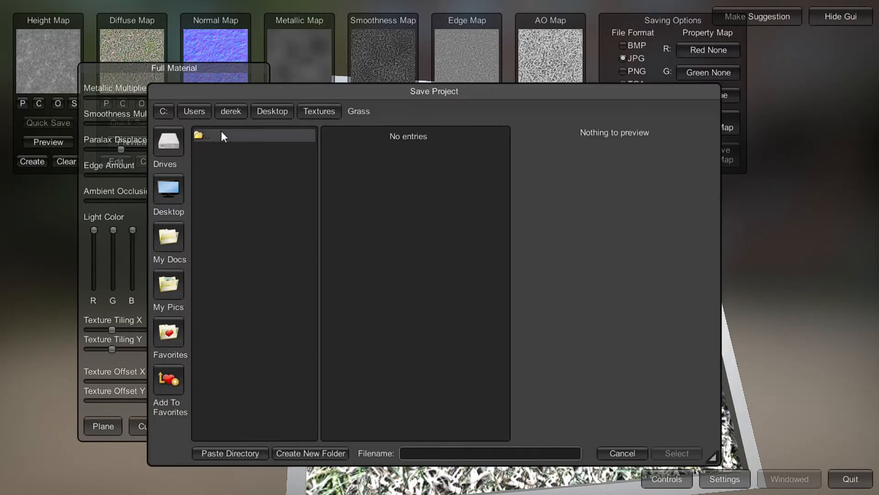
left_click(436, 453)
type("gRAS")
key("BackSpace")
key("BackSpace")
key("BackSpace")
key("BackSpace")
type("Grass")
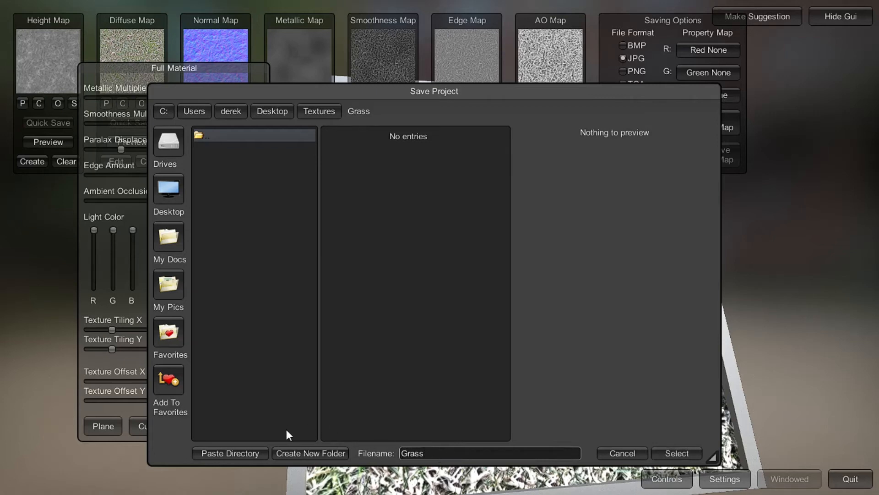
- Create a folder named Fin inside the Grass folder and save the project with its maps there
left_click(306, 453)
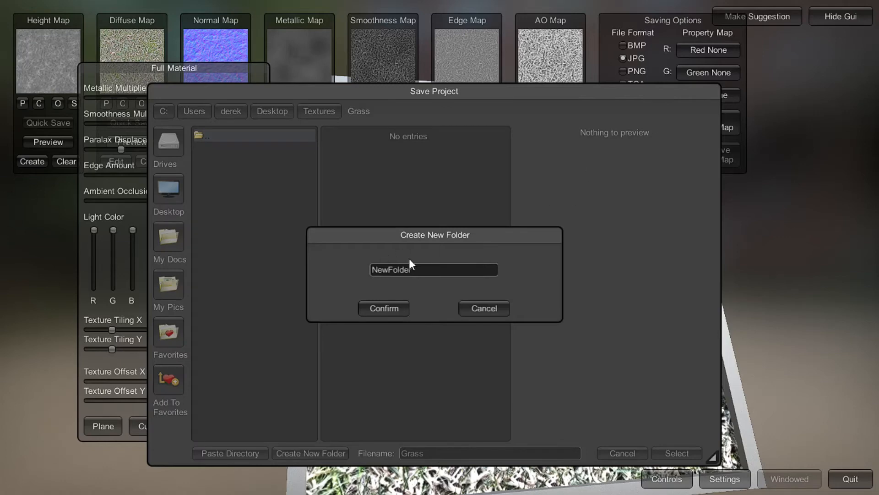
left_click_drag(421, 274, 283, 271)
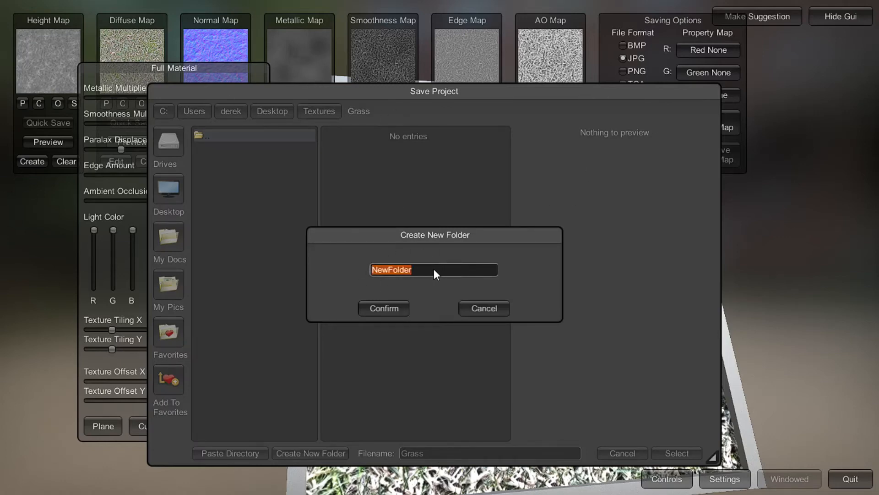
type("Final")
key("BackSpace")
key("BackSpace")
key("BackSpace")
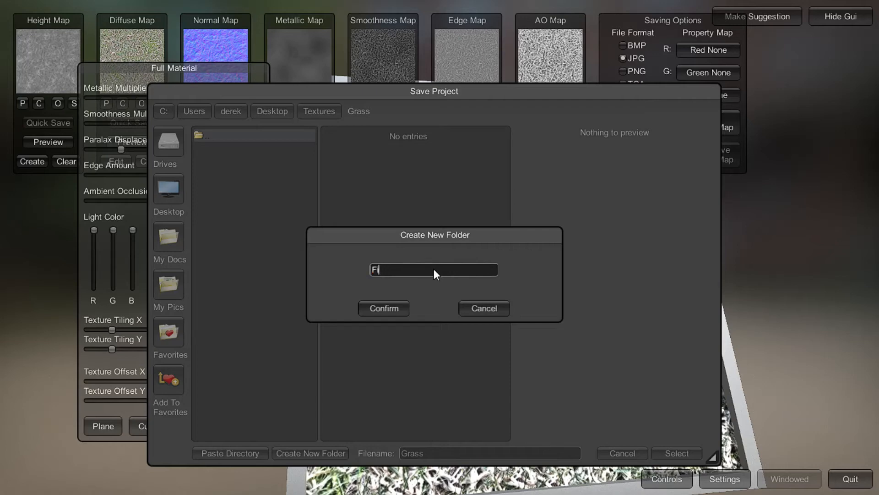
type("n")
left_click(370, 308)
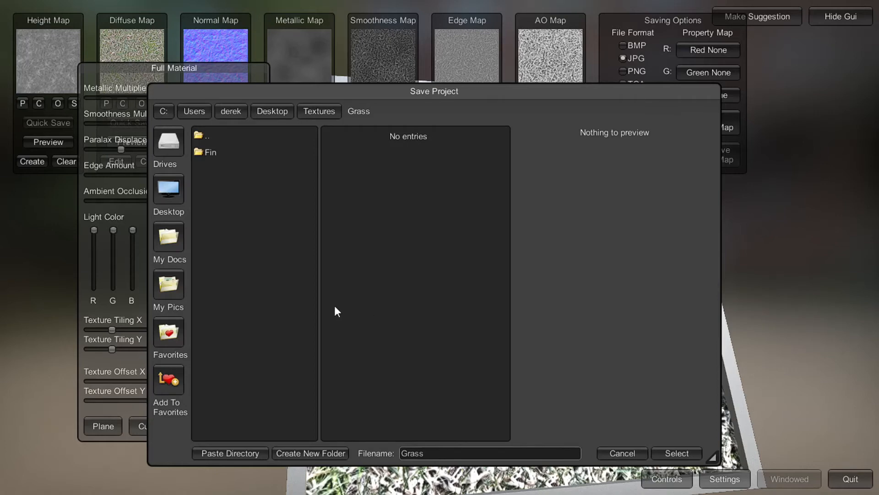
double_click(210, 153)
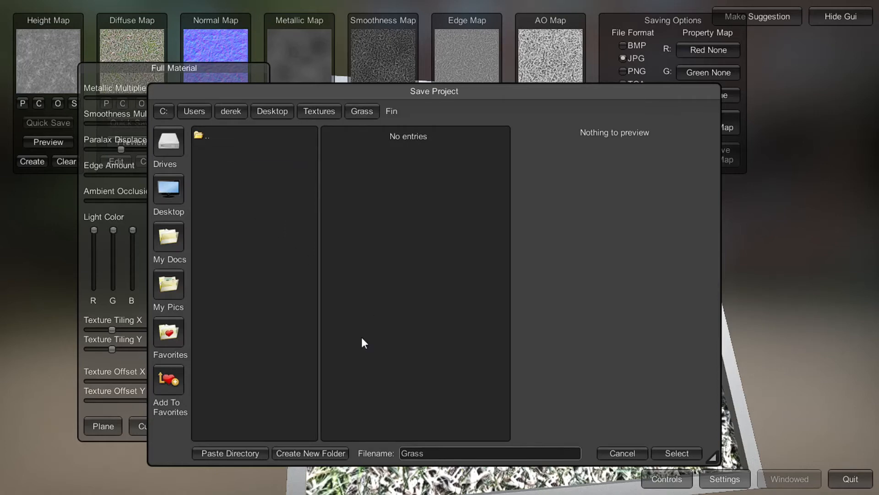
left_click(685, 450)
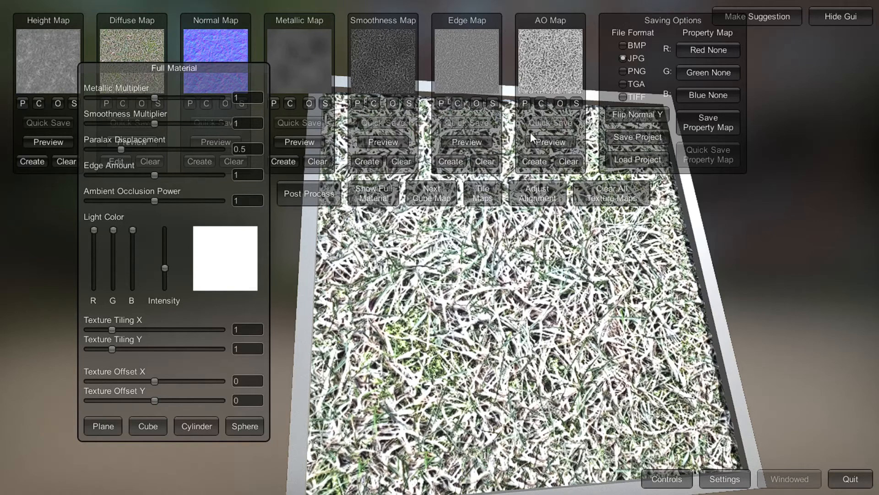
- Check the exported map files in the Fin folder without saving again, and quit Materialize
left_click(576, 102)
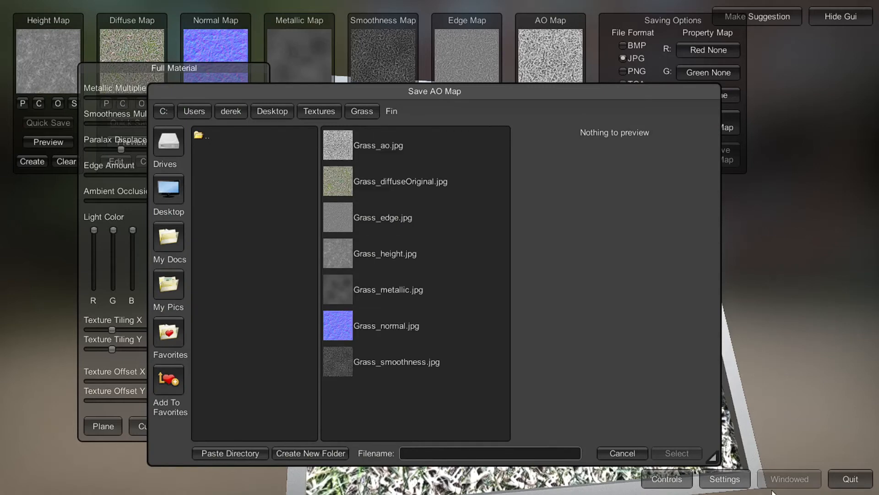
left_click(623, 454)
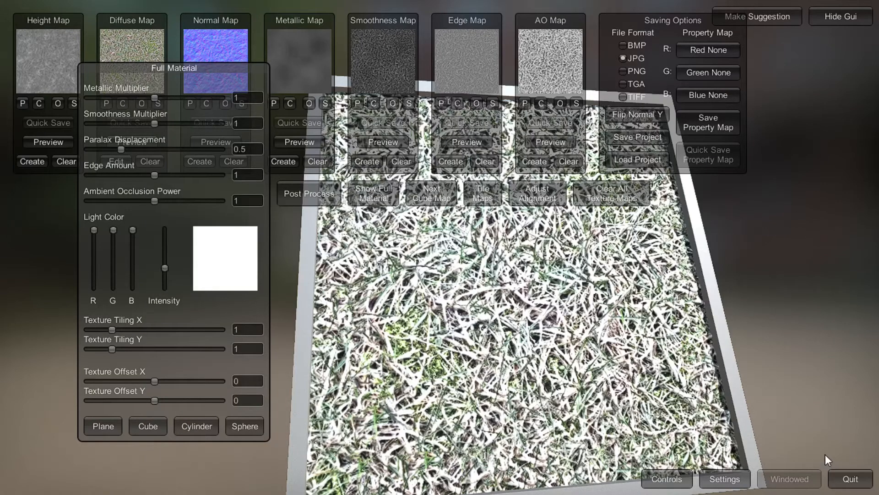
left_click(850, 478)
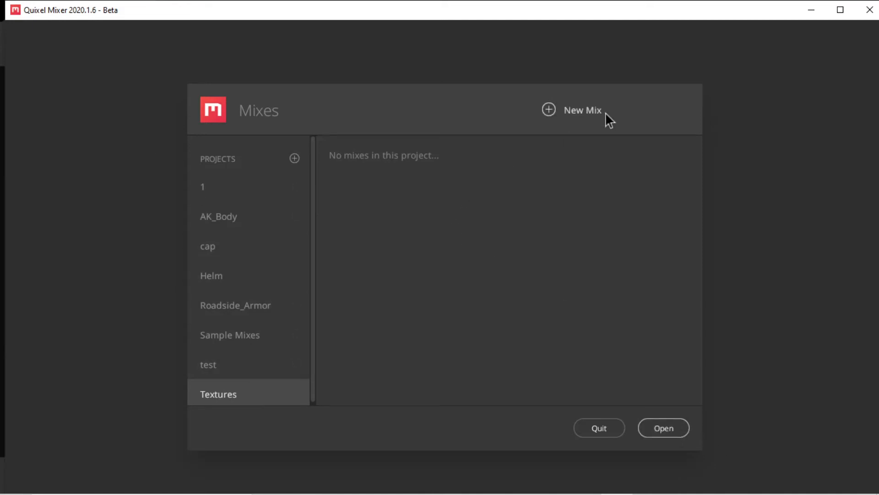
- In Quixel Mixer, create a new mix named grass in the Textures project with a 512 px working resolution
left_click(579, 111)
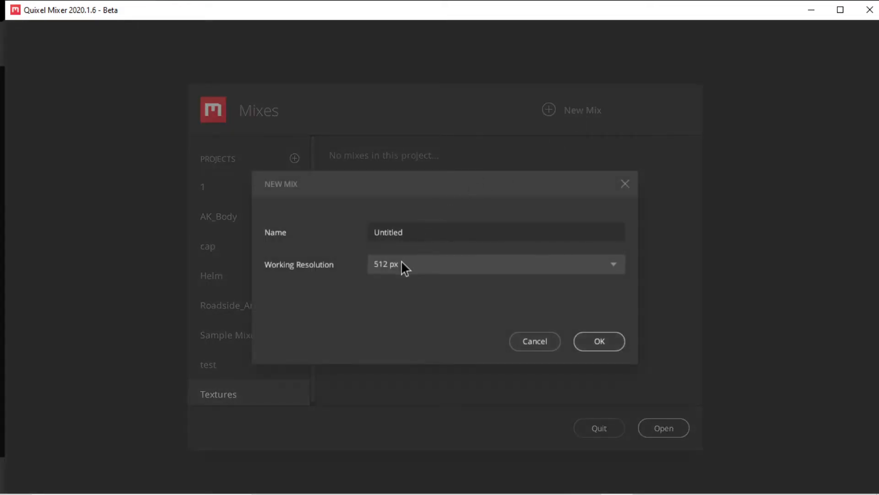
left_click(399, 237)
type("grass")
key("Return")
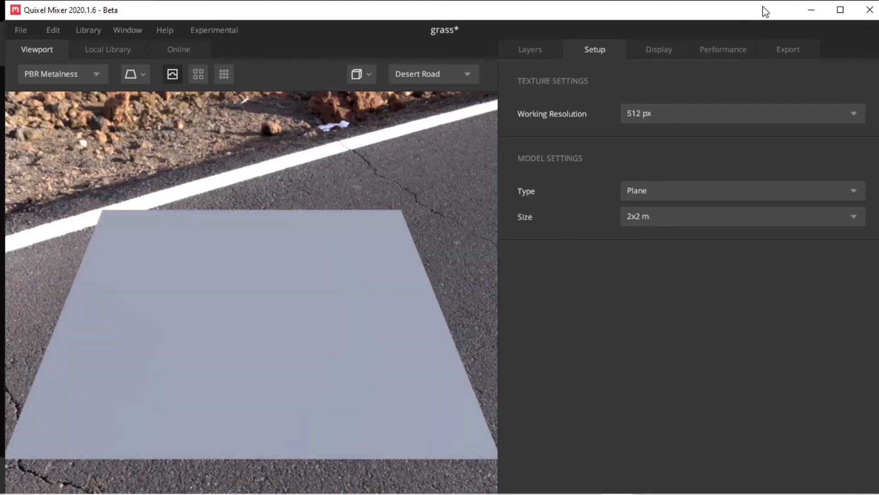
- Start a custom surface import with Grass_diffuseOriginal.jpg from the Fin folder as the diffuse, auto-populating the other maps
left_click(103, 27)
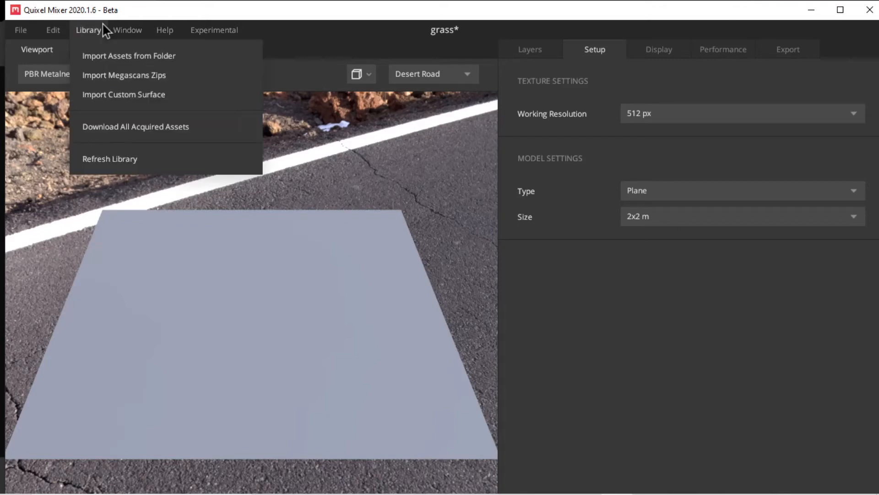
left_click(120, 88)
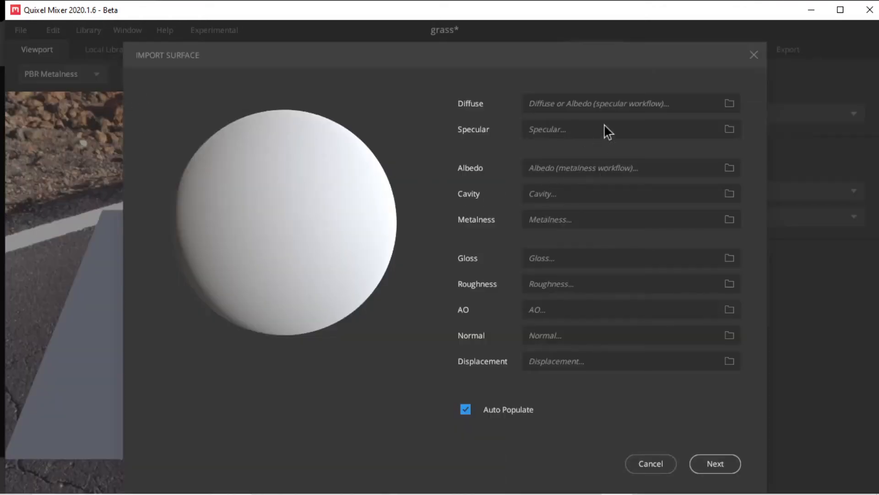
left_click(729, 103)
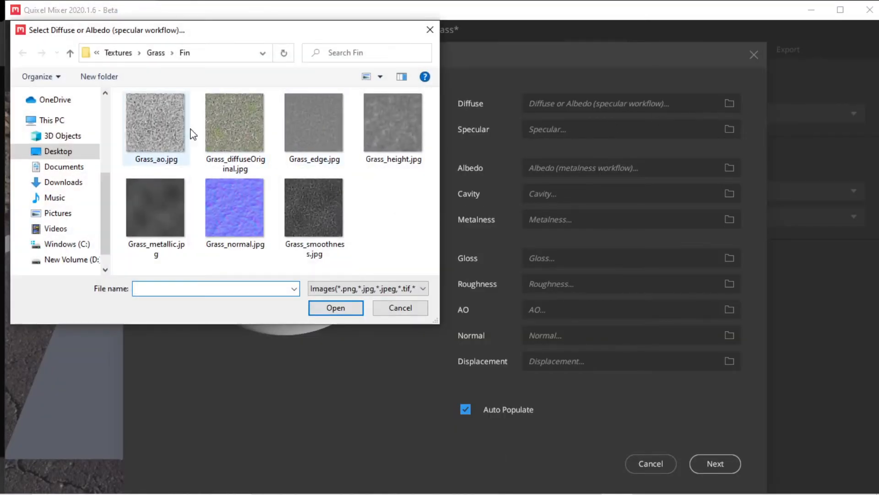
left_click(234, 122)
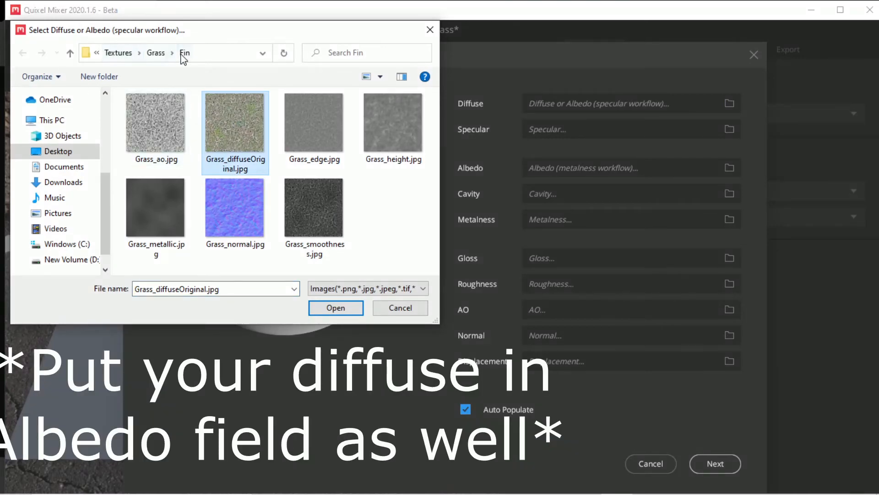
double_click(246, 122)
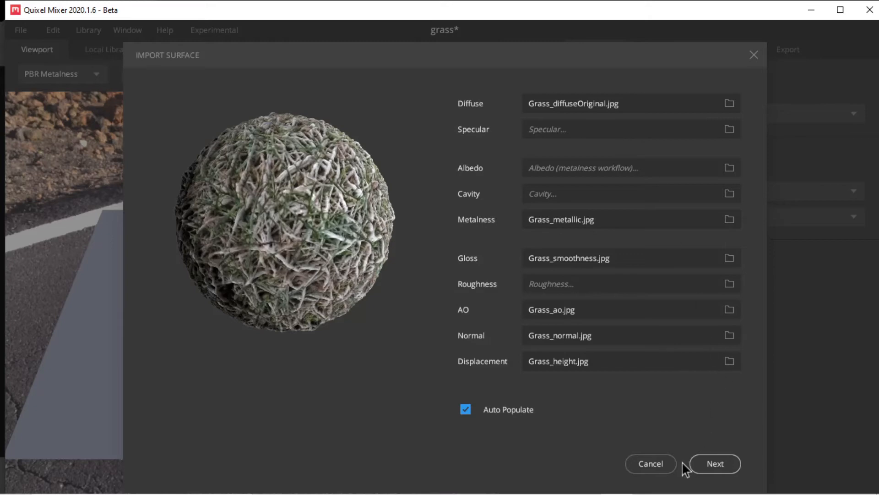
- Set the imported surface's area to 1 m, its name to Grass and its height to 9
left_click(709, 463)
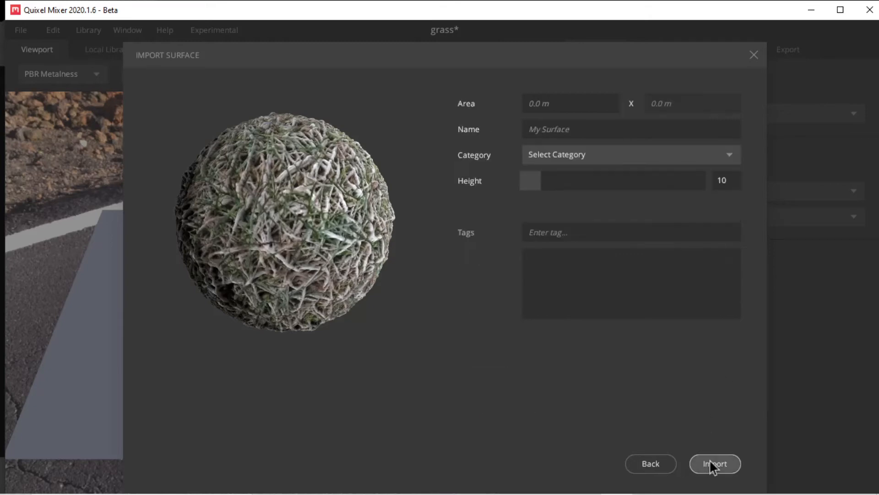
left_click(560, 107)
type("1")
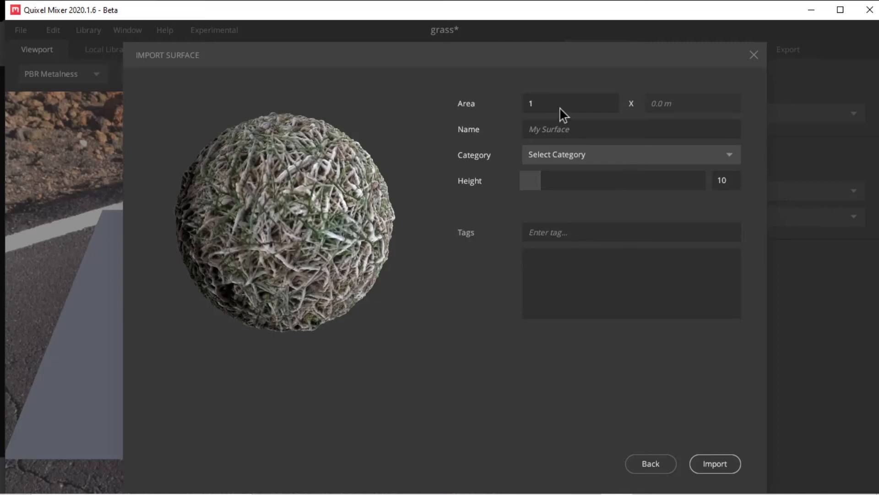
key("Return")
left_click_drag(538, 186, 534, 186)
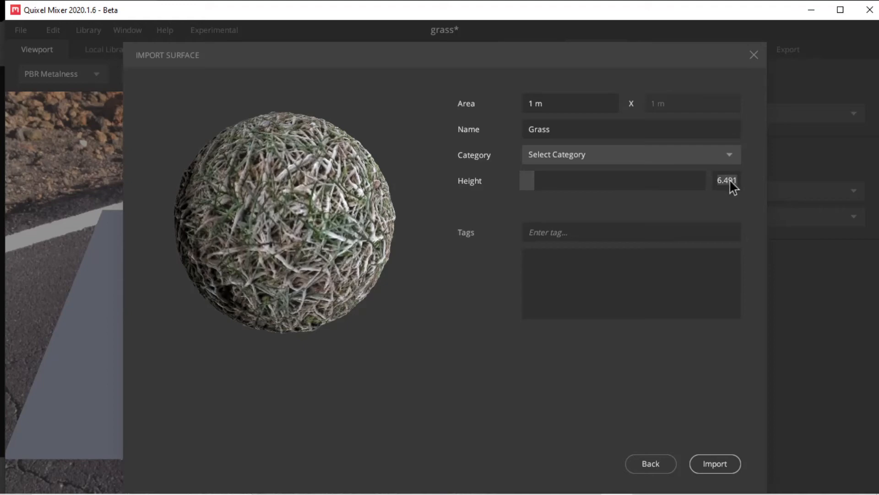
type("9")
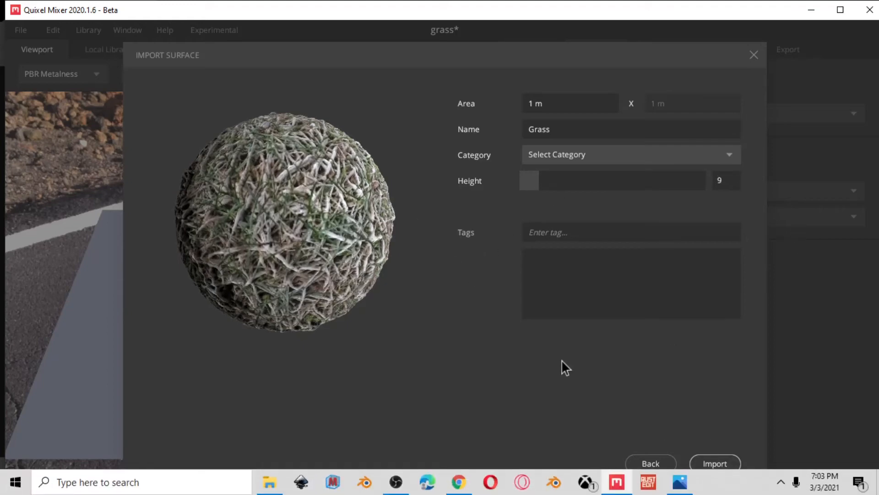
- Assign the surface to the Mytextures category and import it, replacing the existing custom Grass surface
left_click(714, 466)
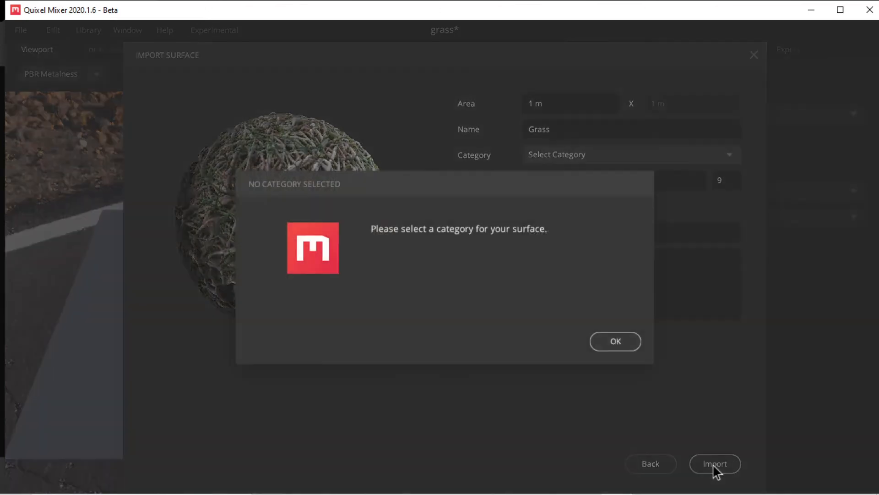
left_click(634, 347)
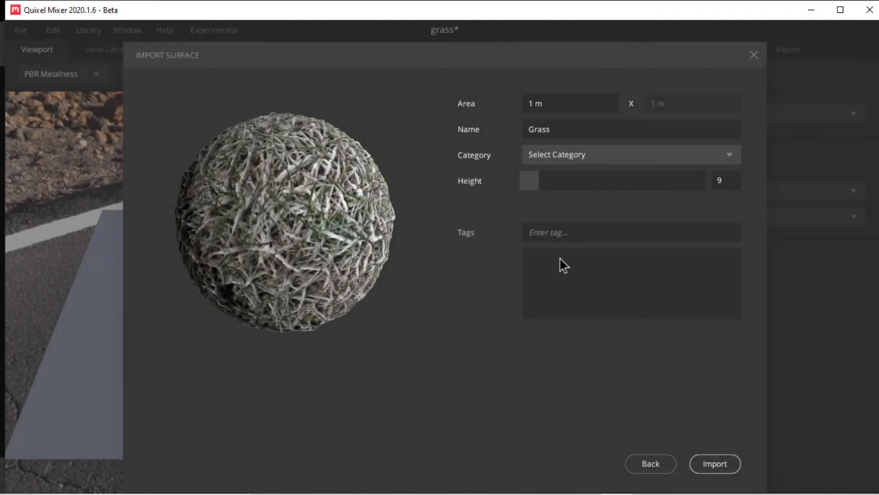
left_click(543, 156)
scroll(575, 329, "down", 3)
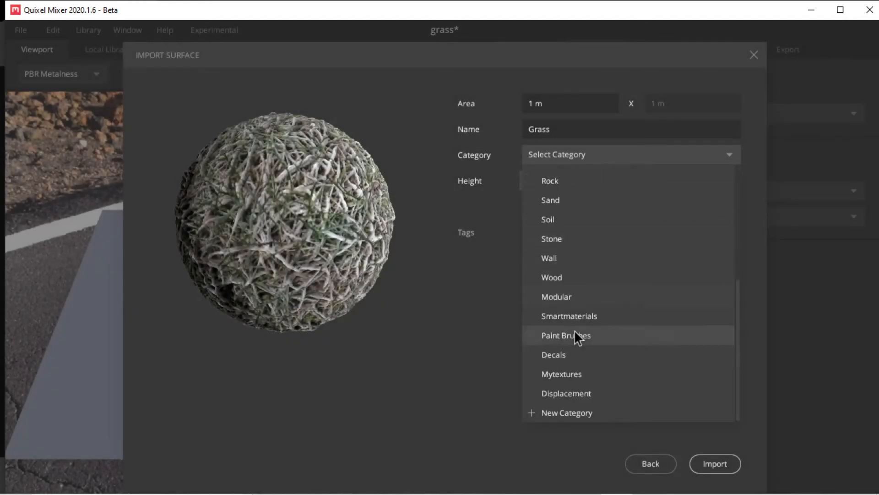
left_click(561, 378)
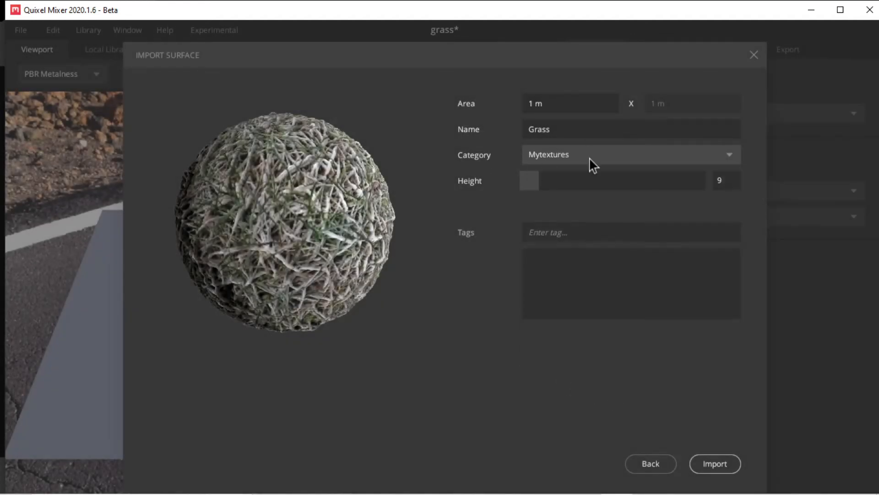
left_click(704, 465)
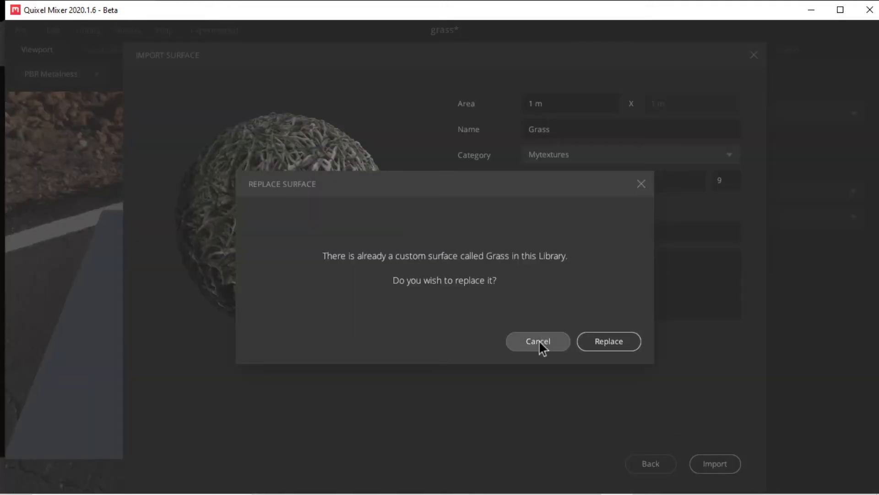
left_click(596, 348)
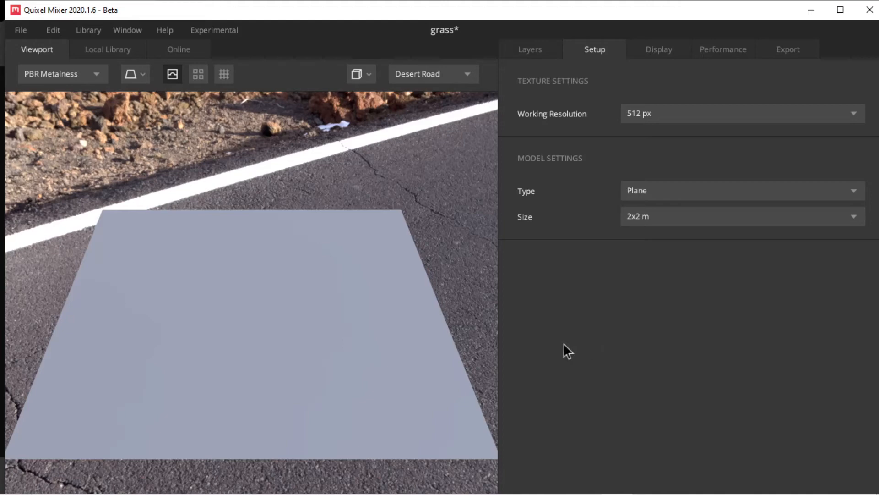
- Filter the local library to the Mytextures category and add the Grass surface as a layer above the Base Layer
left_click(98, 50)
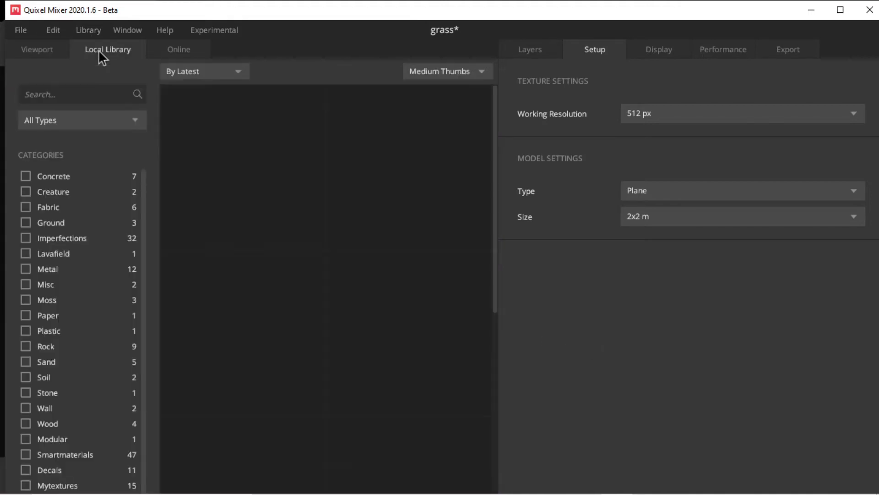
scroll(70, 208, "down", 1)
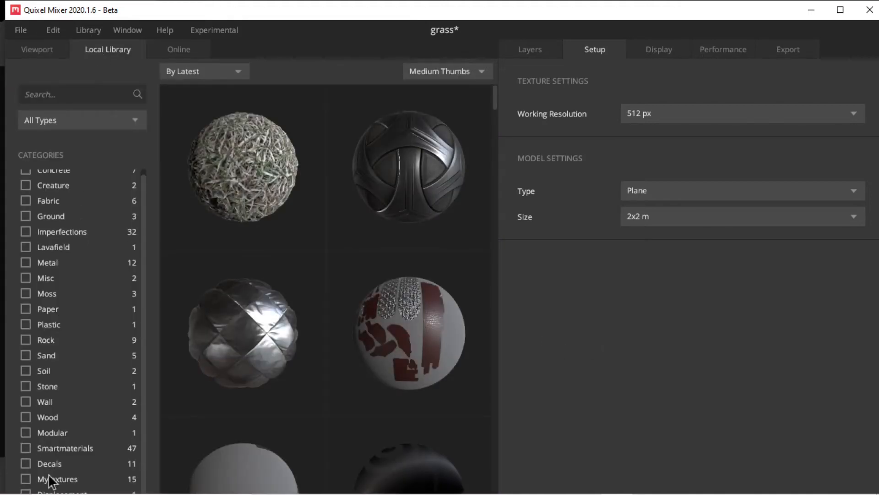
left_click(25, 478)
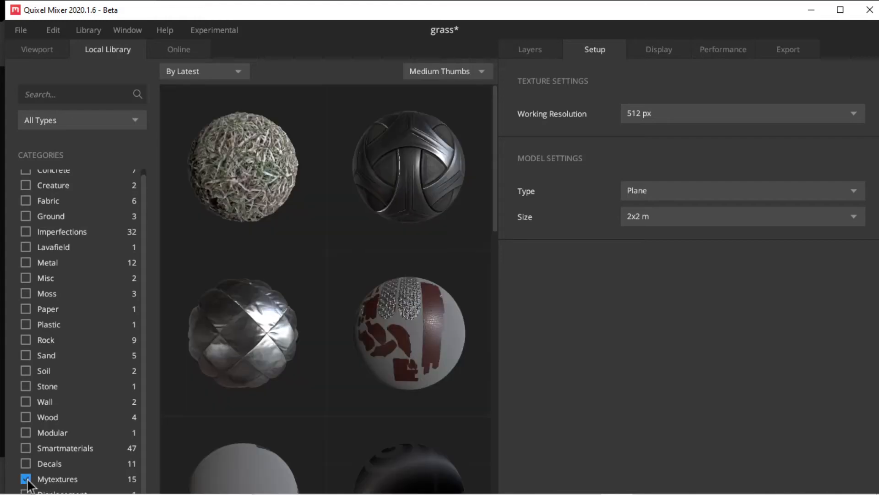
scroll(480, 310, "down", 10)
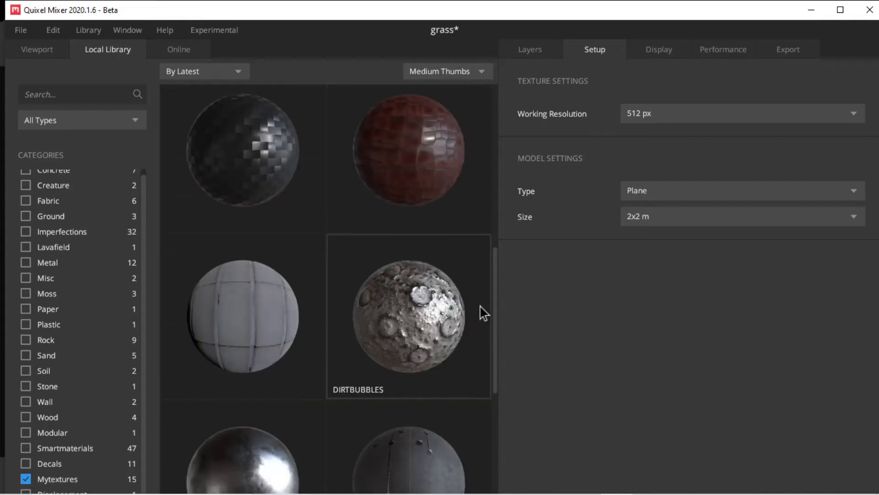
scroll(484, 313, "down", 2)
scroll(433, 290, "up", 2)
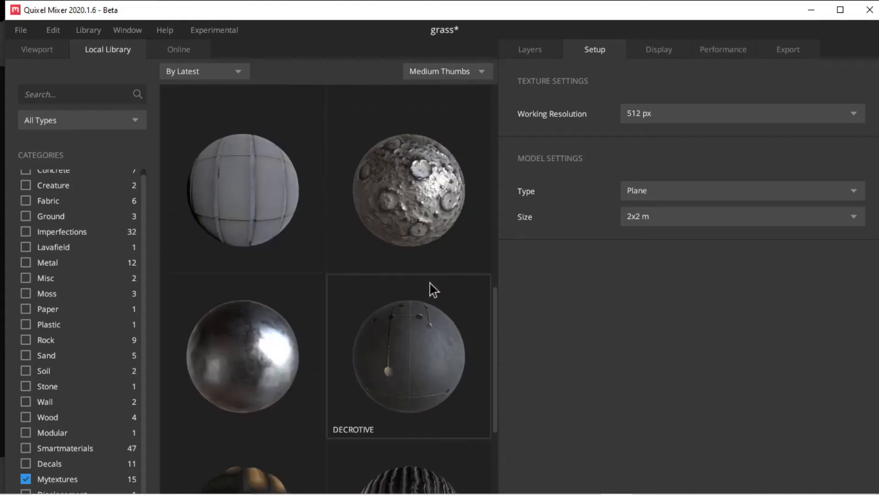
scroll(430, 281, "up", 8)
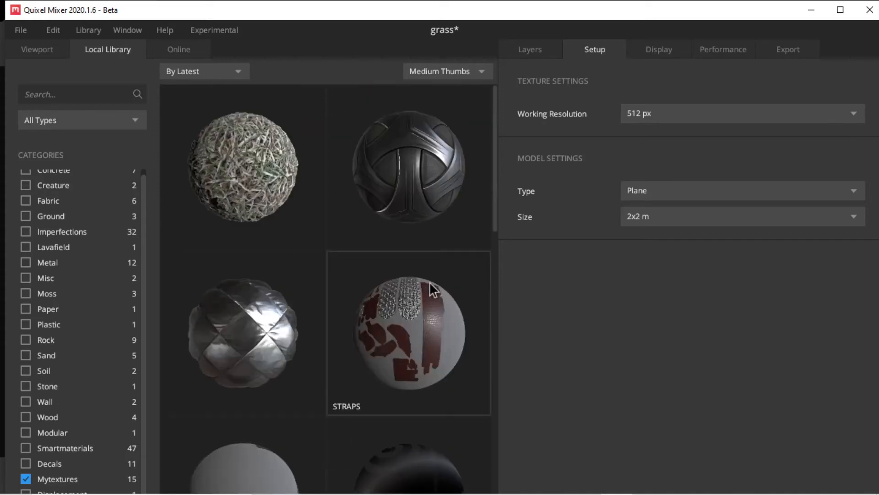
left_click(530, 50)
left_click_drag(256, 165, 597, 109)
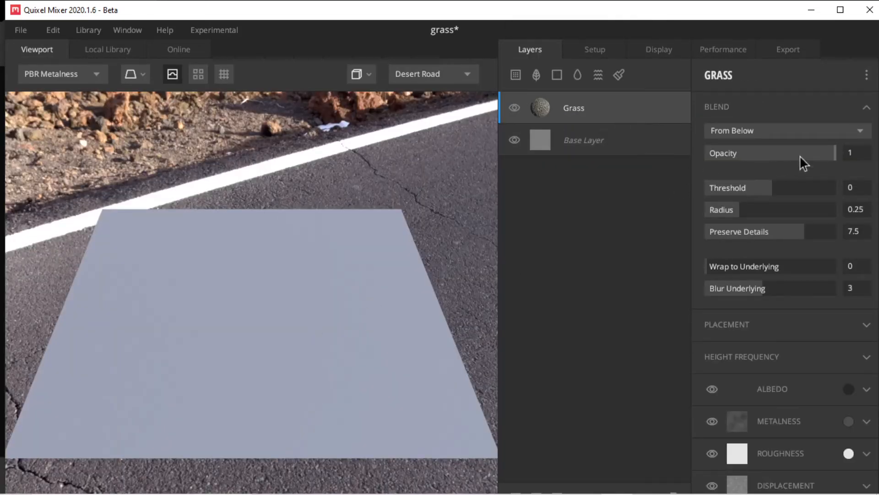
- Change the Grass layer's blend mode to Opacity Masked
left_click(801, 133)
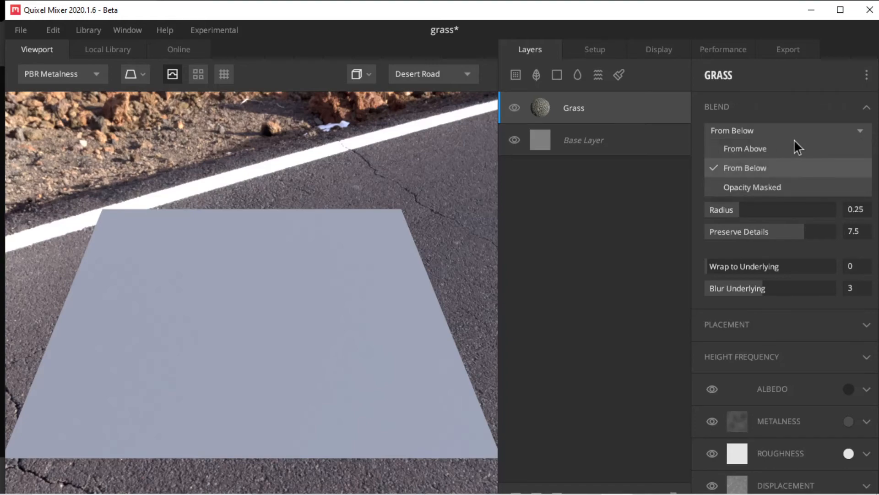
left_click(754, 187)
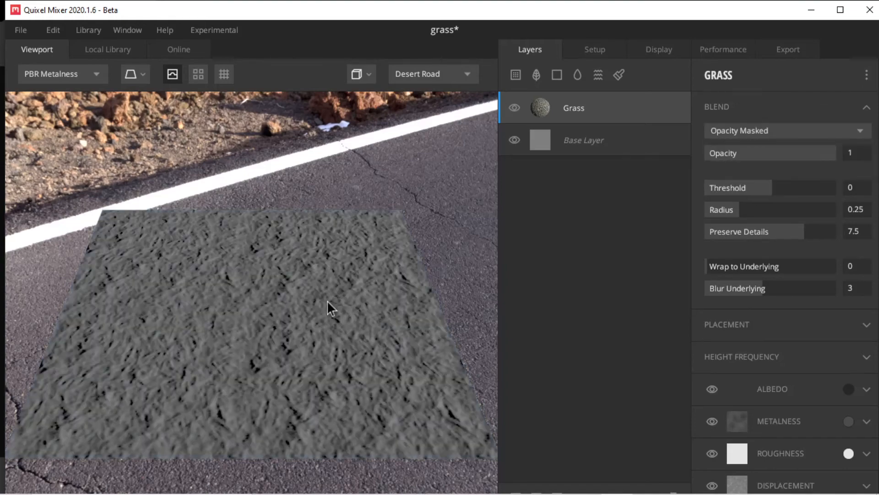
scroll(320, 298, "up", 3)
scroll(350, 295, "down", 5)
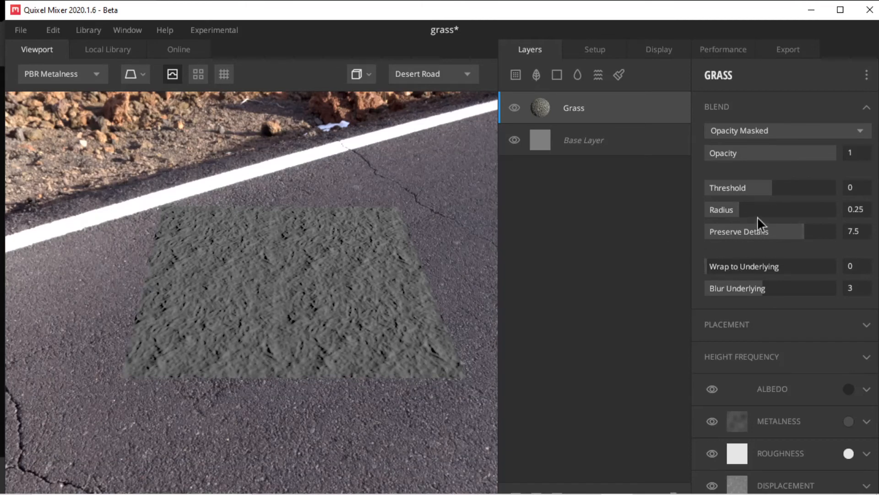
- Set the Grass layer's blend threshold to about 1.562 and its Wrap to Underlying to 1
left_click_drag(760, 189, 676, 167)
left_click(615, 148)
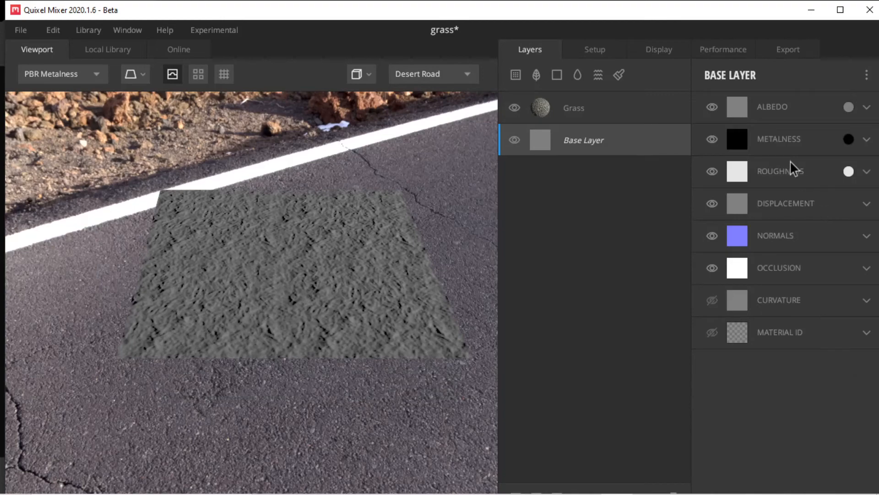
left_click(573, 113)
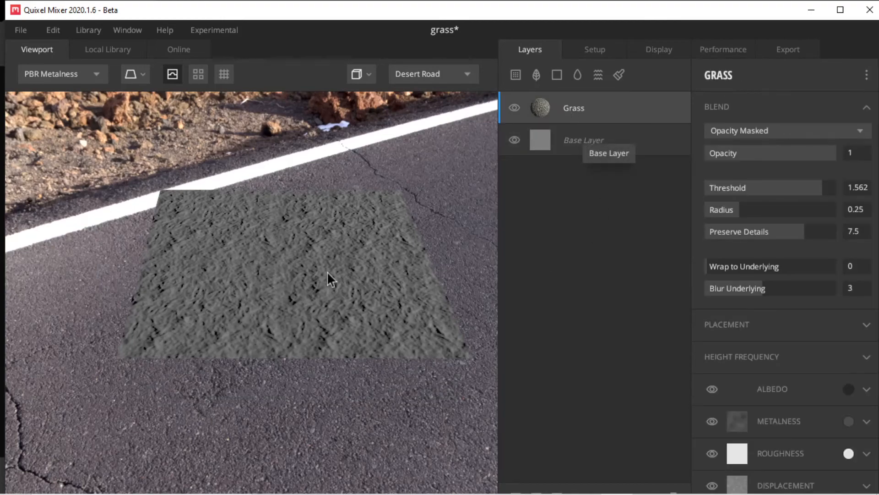
scroll(321, 270, "up", 5)
scroll(315, 278, "down", 5)
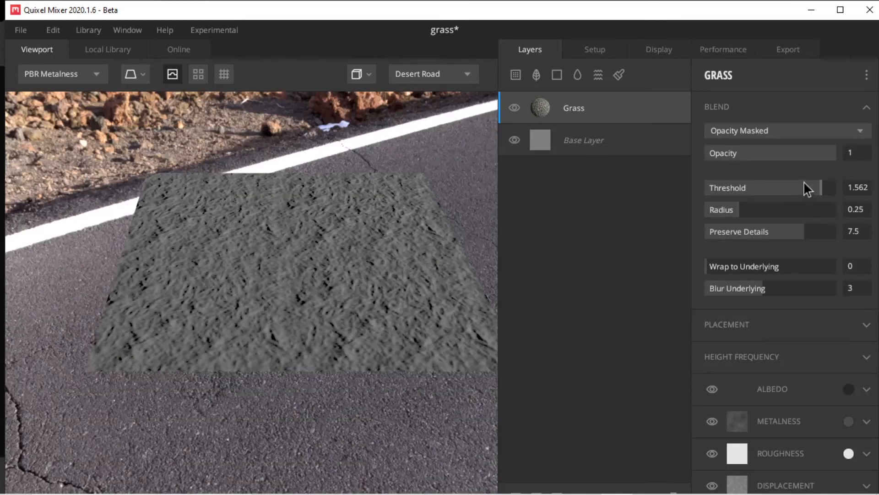
left_click_drag(742, 268, 860, 272)
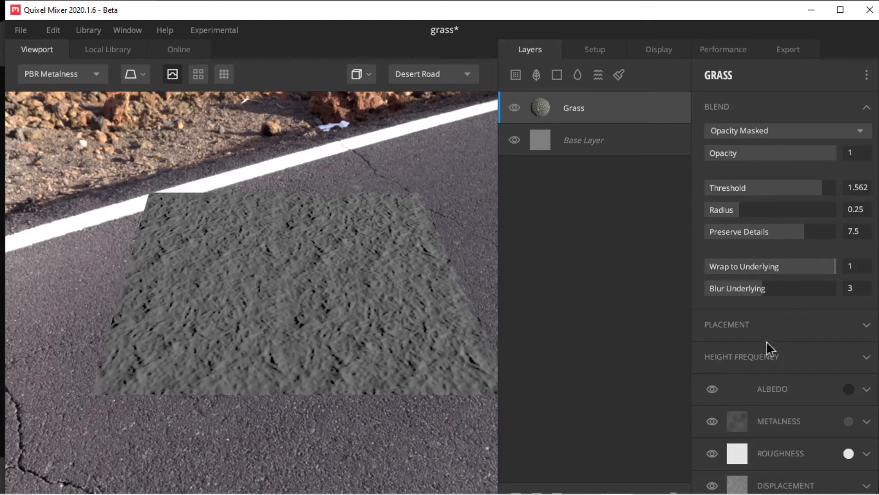
- Load Grass_diffuseOriginal.jpg from the Fin folder as the Grass layer's albedo map
scroll(741, 389, "down", 3)
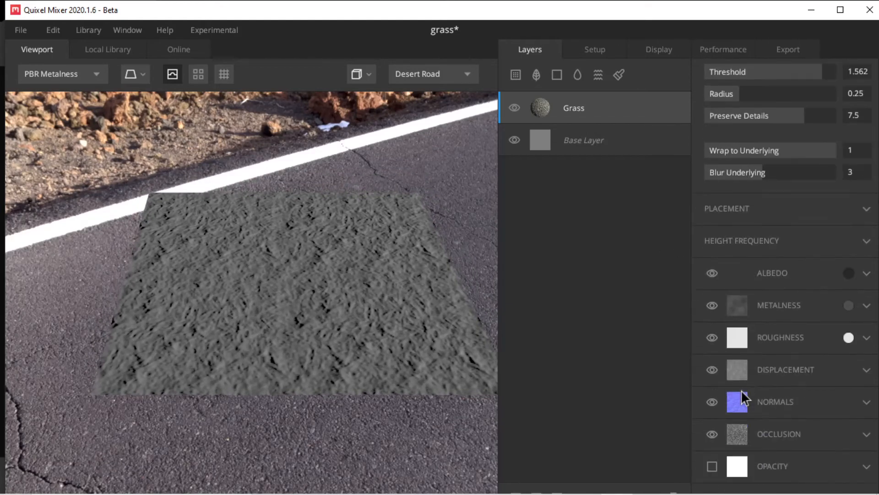
left_click(747, 274)
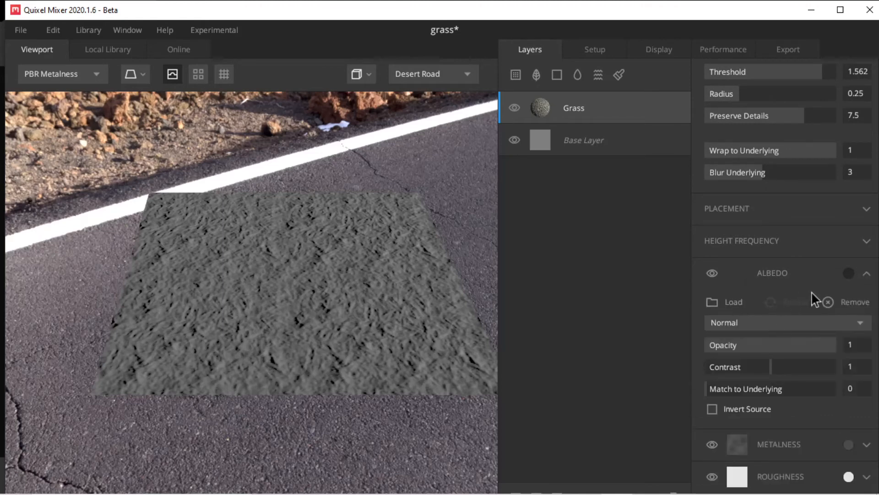
left_click(732, 303)
left_click(223, 125)
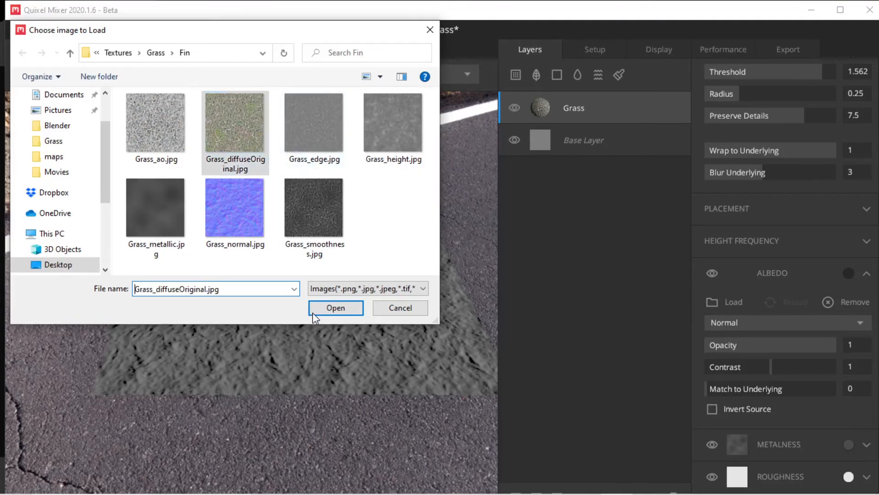
left_click(322, 308)
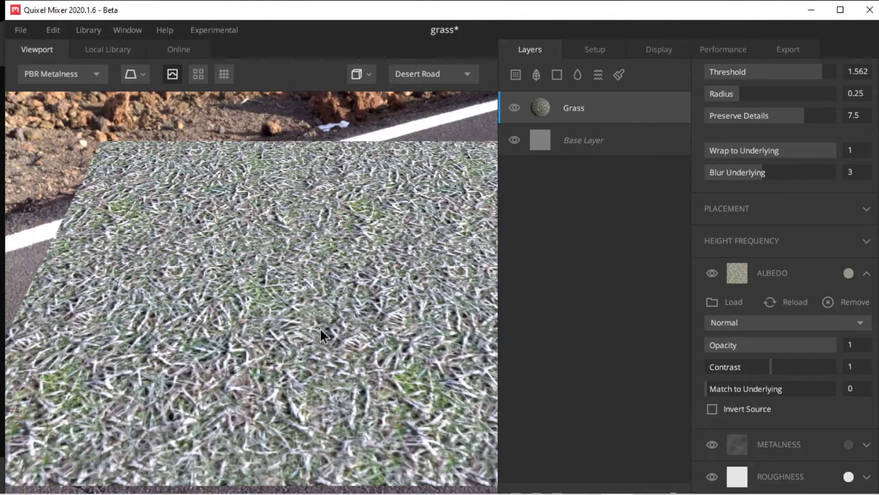
- Inspect the grass texture on the plane at different distances and from another angle
scroll(275, 295, "down", 3)
scroll(333, 298, "up", 5)
scroll(333, 298, "down", 6)
scroll(332, 297, "up", 2)
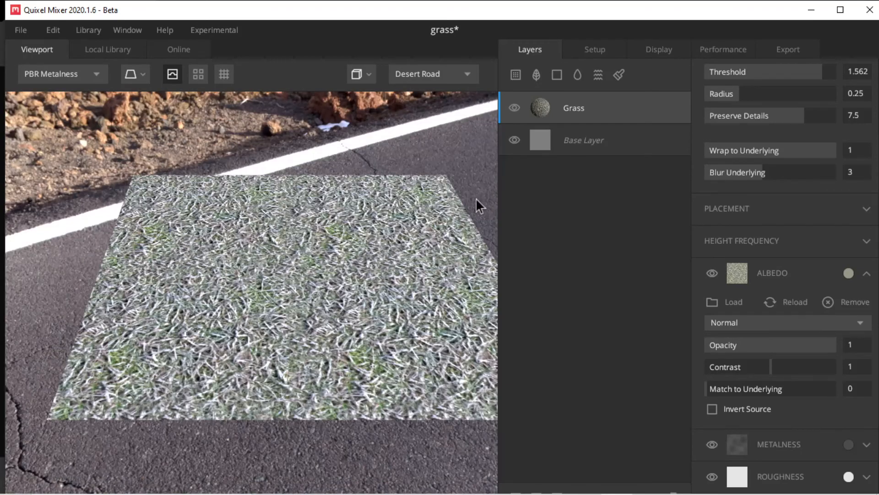
left_click_drag(388, 263, 298, 276)
scroll(773, 150, "down", 2)
scroll(773, 151, "up", 3)
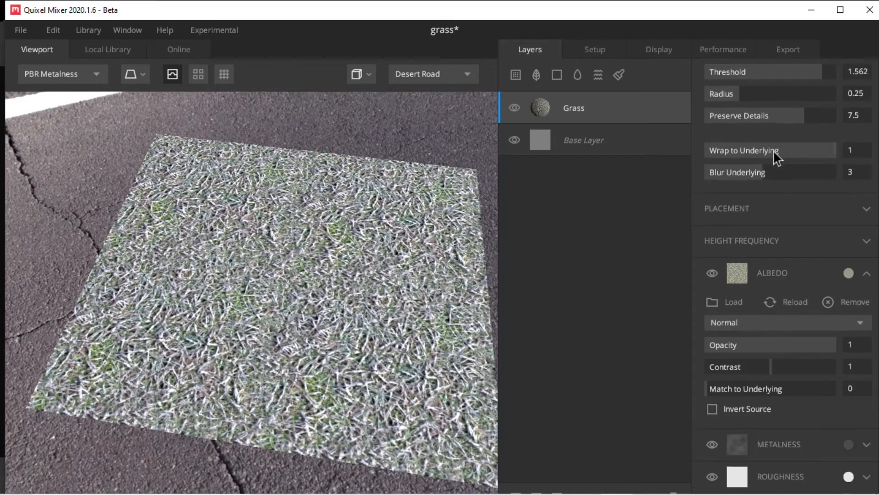
- Lower the Grass layer's blend threshold to about -0.667
scroll(774, 150, "up", 4)
left_click_drag(801, 188, 705, 211)
scroll(826, 332, "down", 3)
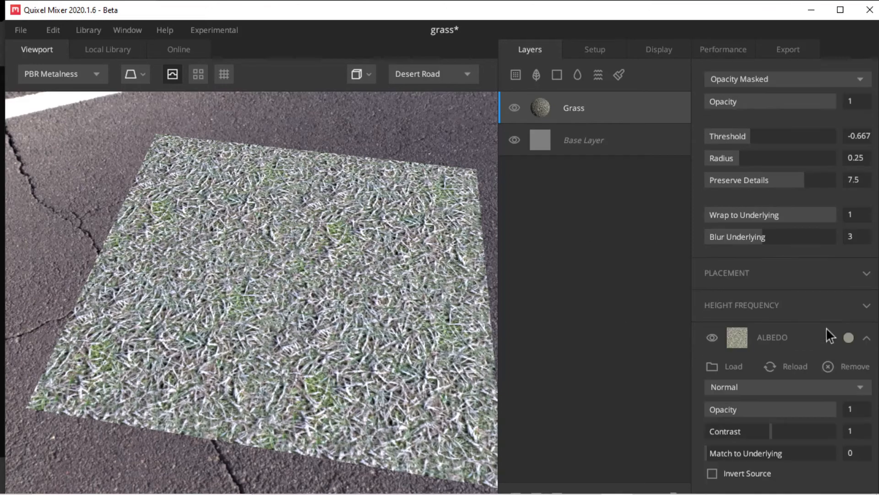
scroll(824, 343, "down", 2)
scroll(815, 350, "up", 3)
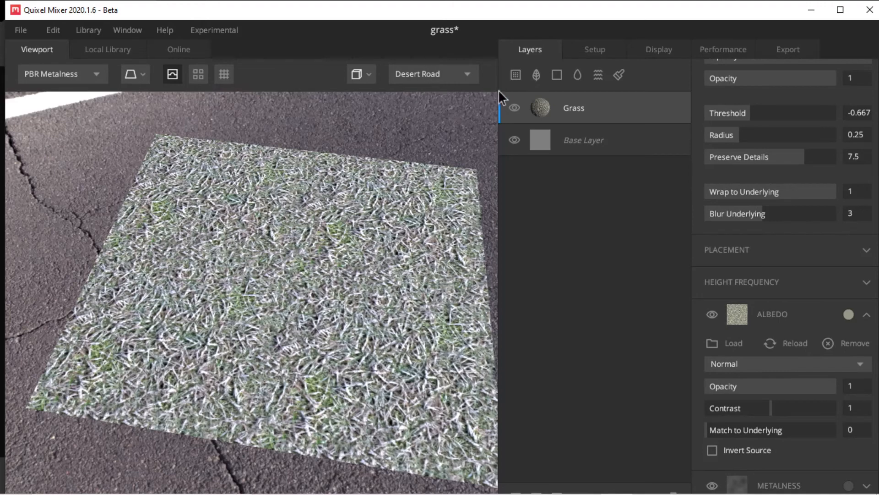
- Browse the custom surfaces of the Mytextures category in the local library
left_click(108, 49)
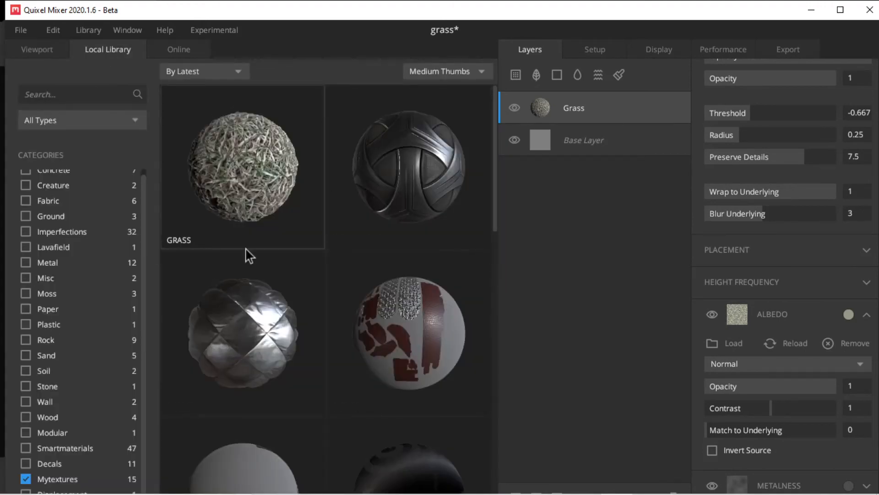
scroll(260, 331, "down", 10)
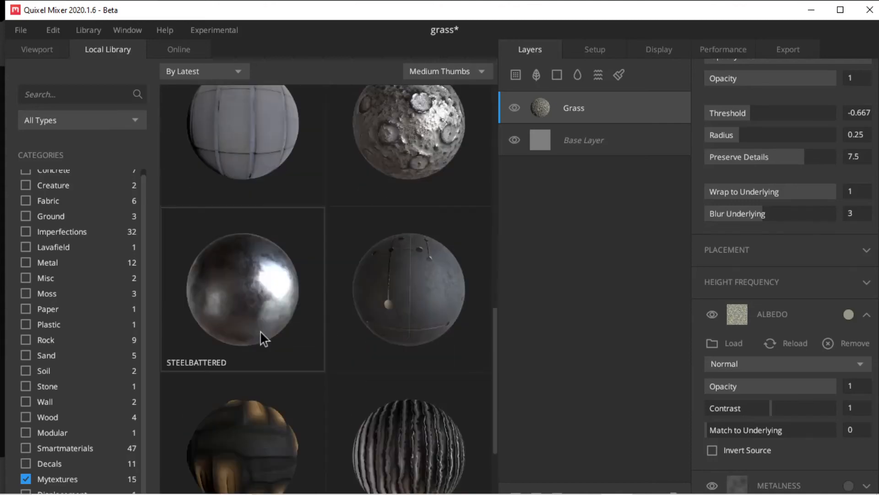
scroll(272, 289, "down", 4)
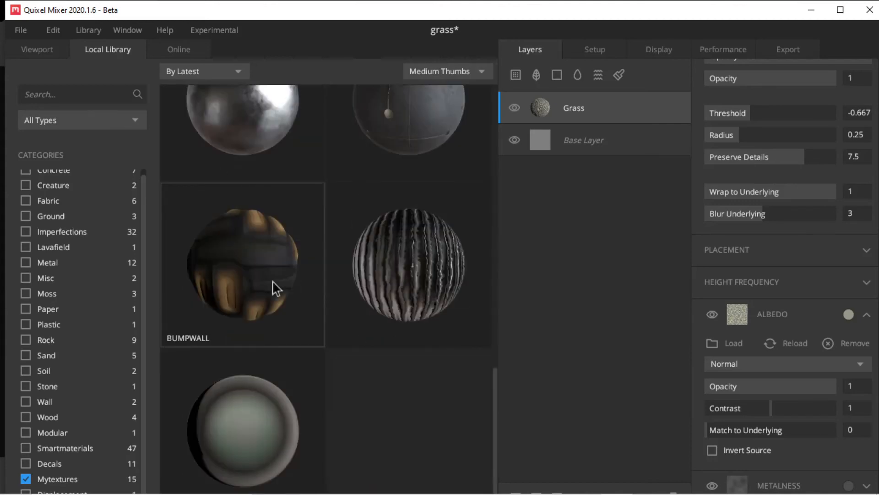
- Add the Bumpwall custom surface as a layer above Grass and raise its blend threshold to about 0.109
left_click(275, 287)
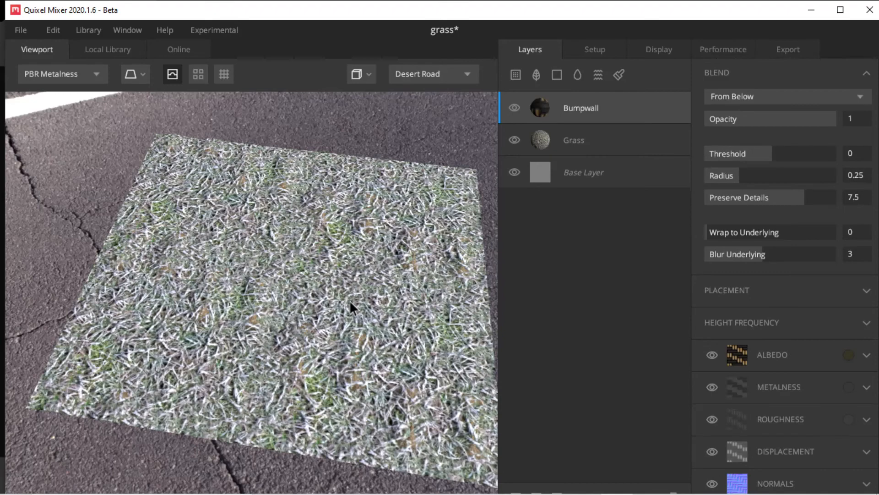
scroll(229, 321, "up", 6)
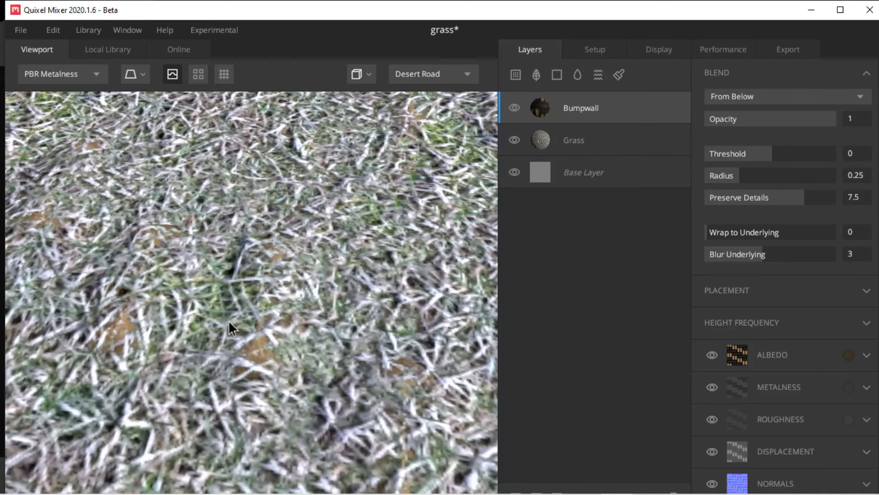
scroll(294, 209, "down", 6)
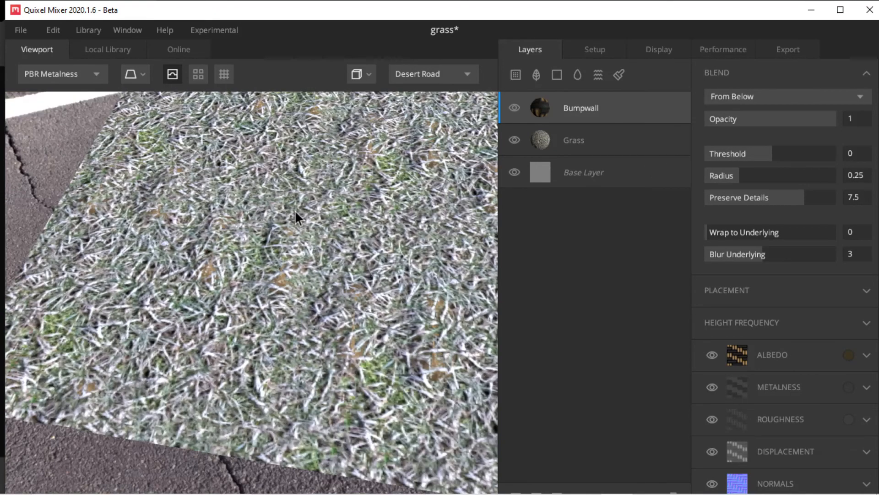
left_click_drag(741, 147, 776, 151)
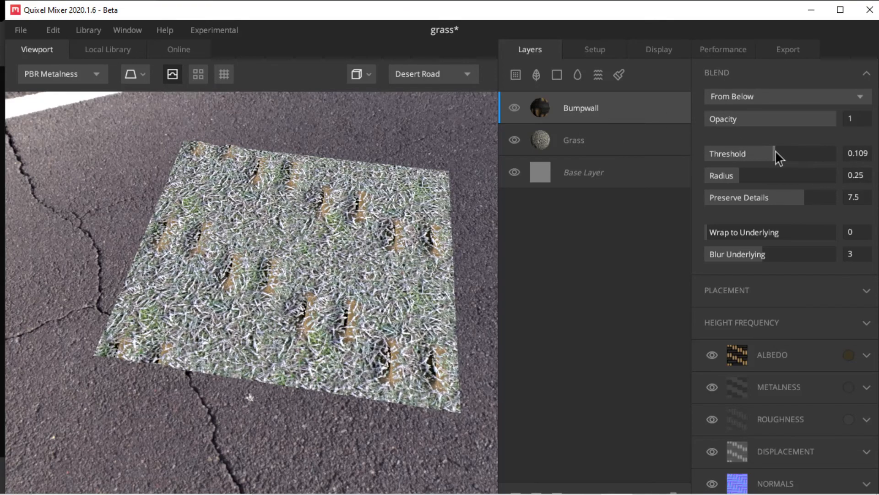
left_click_drag(161, 234, 266, 188)
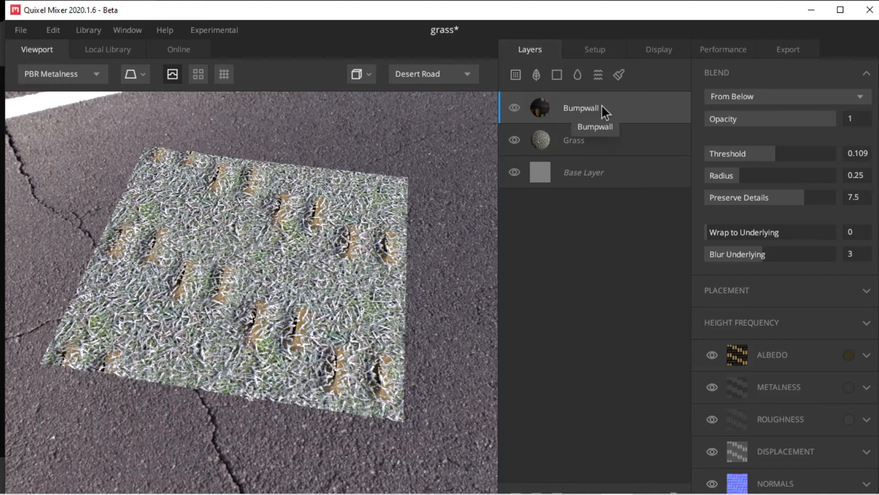
- Set the Bumpwall layer's height frequency to about 2.647 high frequency, 0.92 low frequency and threshold 7
scroll(727, 242, "down", 1)
scroll(725, 235, "up", 1)
scroll(725, 236, "down", 1)
left_click(742, 270)
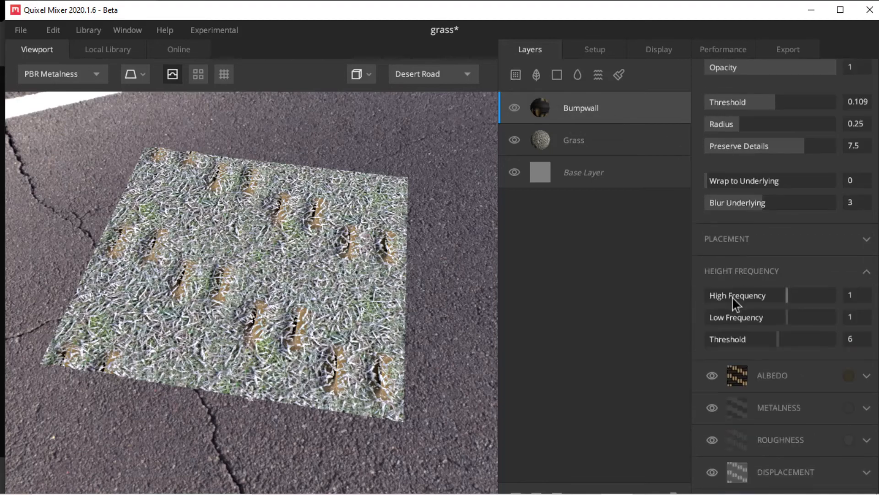
left_click(792, 295)
left_click_drag(793, 295, 798, 334)
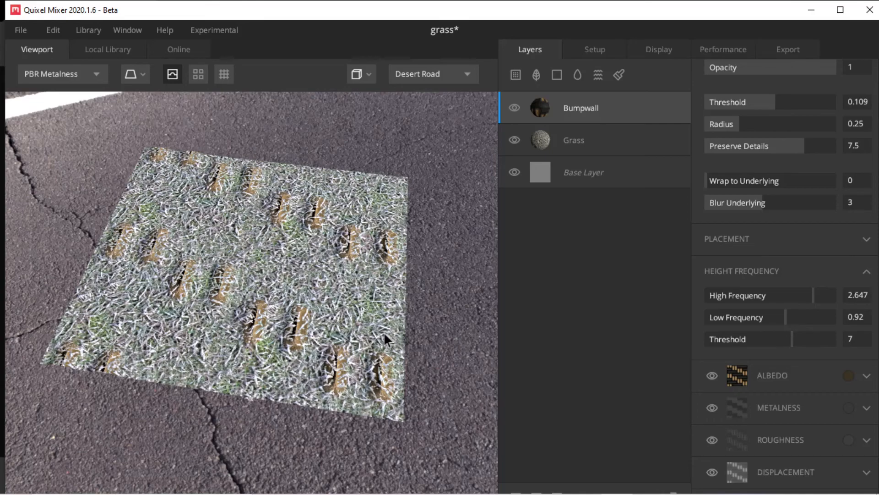
- Examine how the Bumpwall surface blends with the grass on the plane from several angles and distances
left_click_drag(290, 334, 494, 257)
left_click_drag(447, 273, 323, 279)
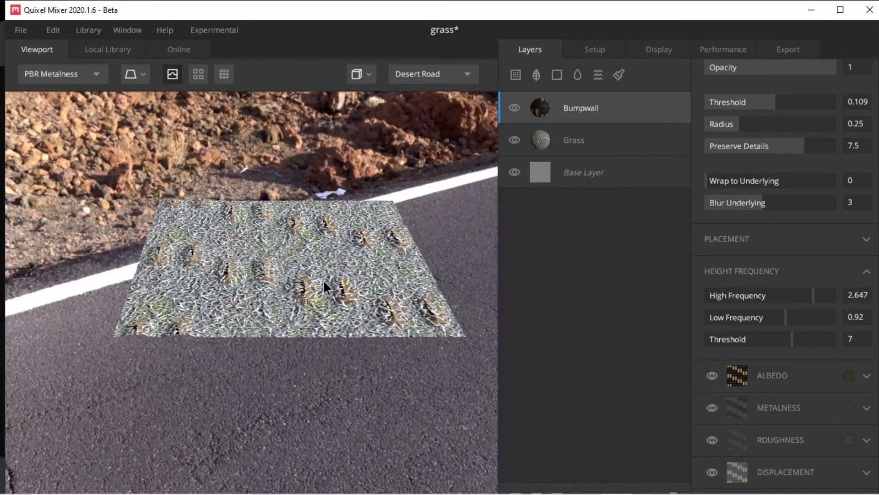
left_click_drag(311, 204, 227, 298)
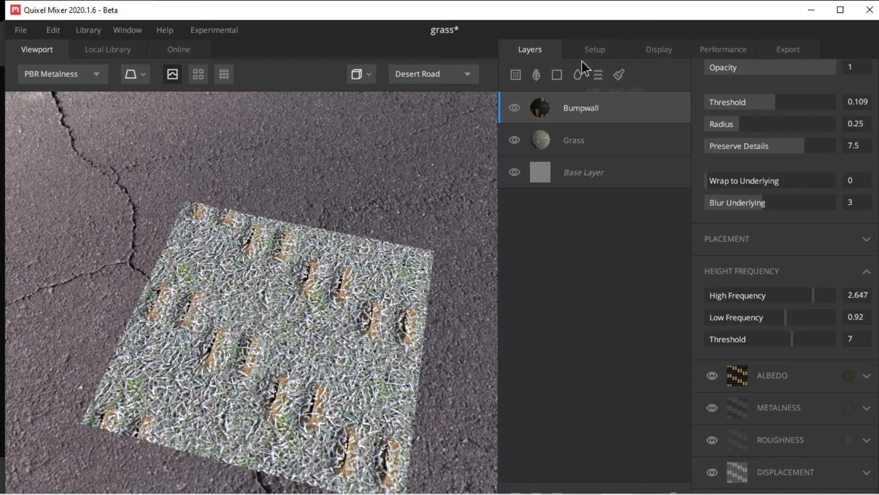
scroll(330, 294, "down", 3)
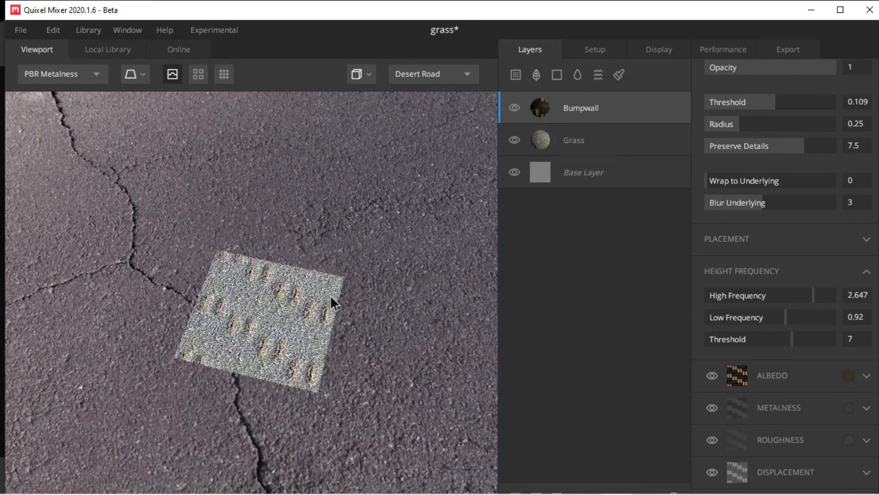
scroll(205, 373, "up", 4)
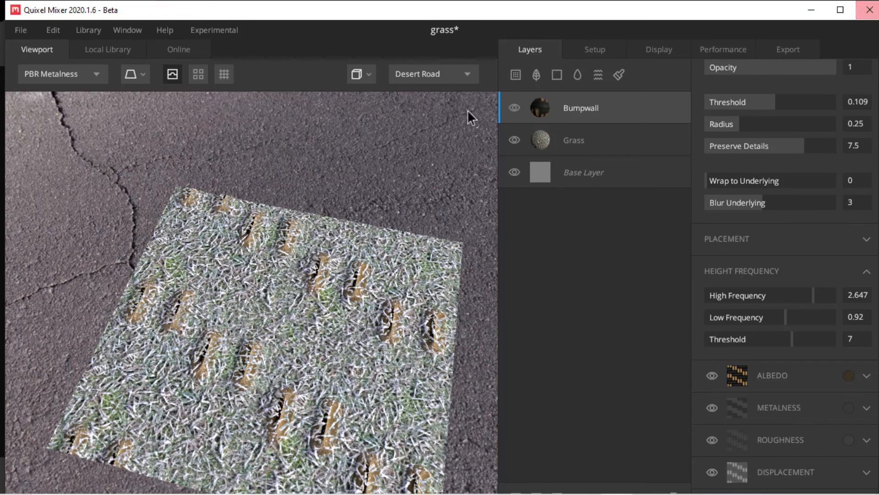
scroll(410, 342, "up", 1)
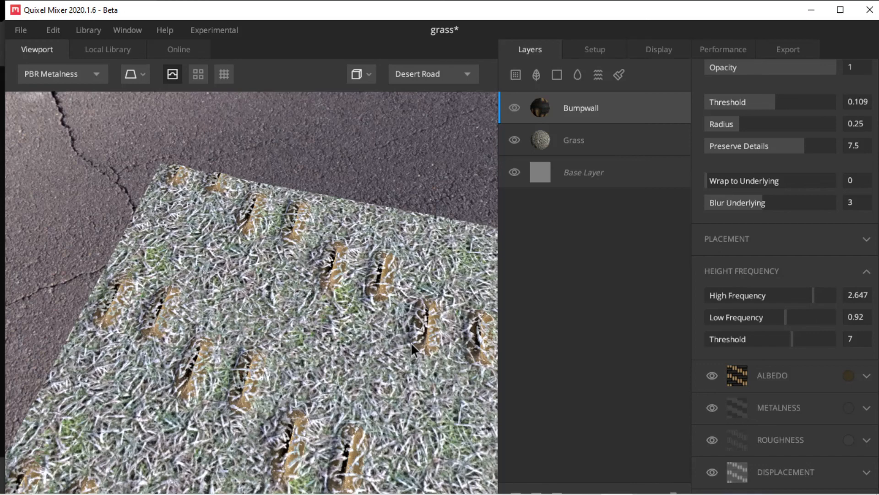
scroll(411, 343, "down", 2)
middle_click_drag(373, 372, 307, 327)
left_click_drag(307, 325, 276, 336)
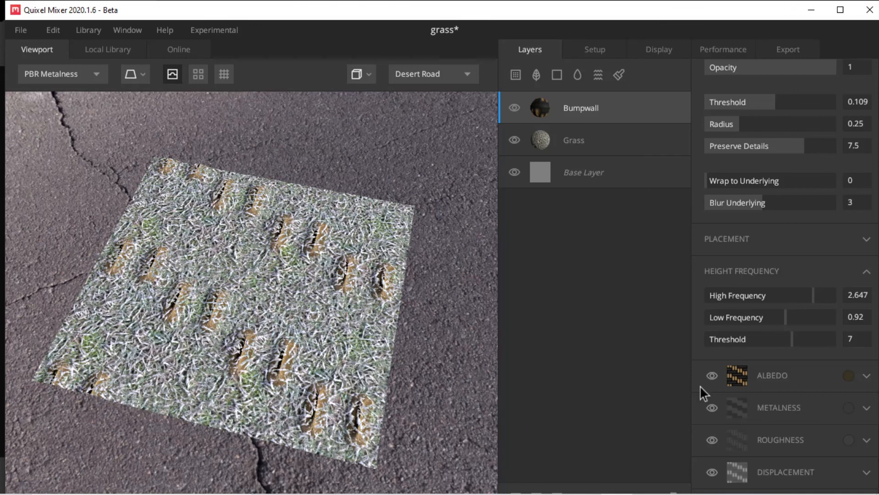
scroll(700, 387, "up", 3)
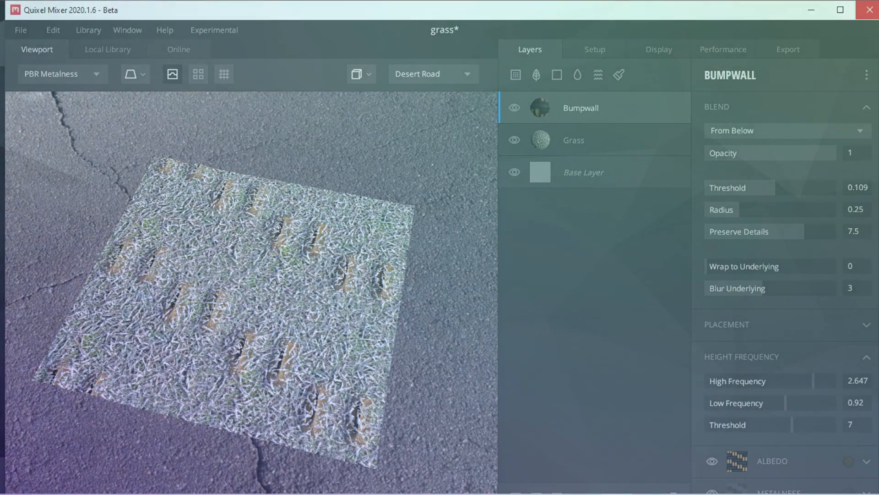
- Close Quixel Mixer
left_click(869, 10)
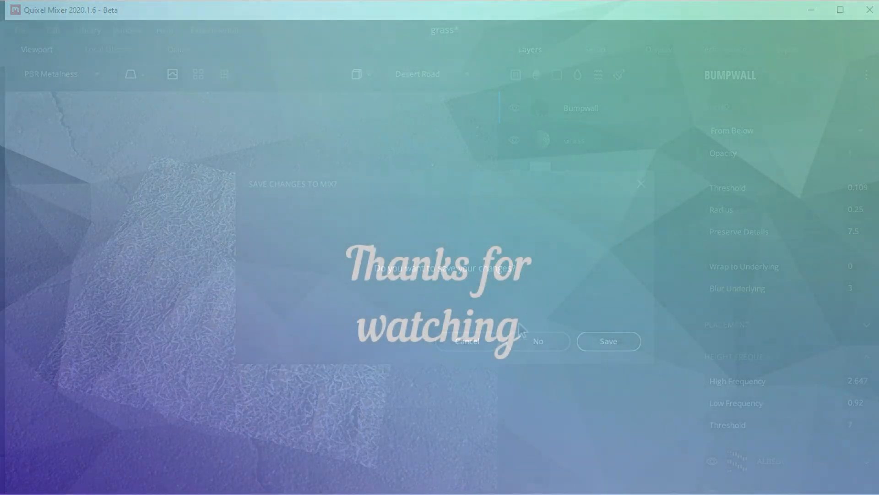